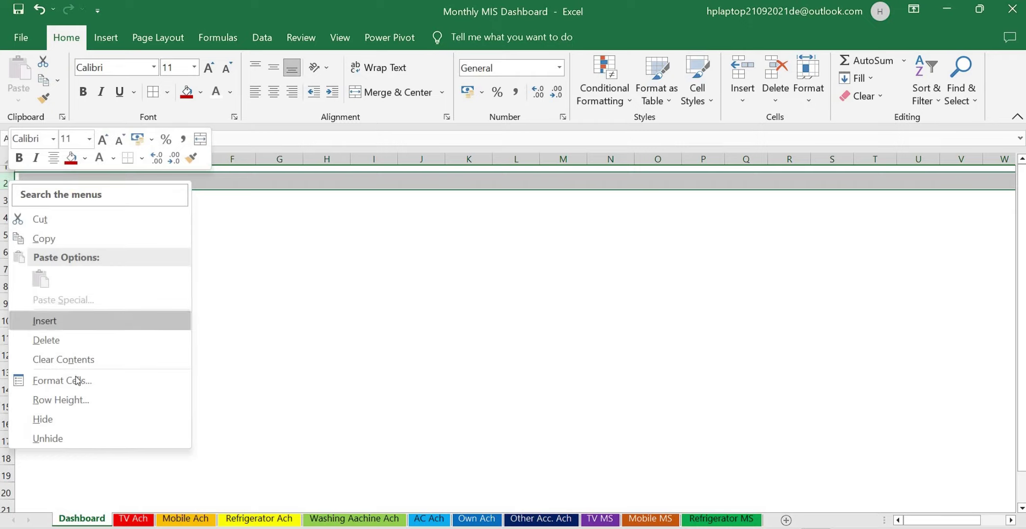
Set row 2's height to 20 and widen column B to roughly three times the width of its neighbours.
left_click(80, 401)
type("20")
key("Return")
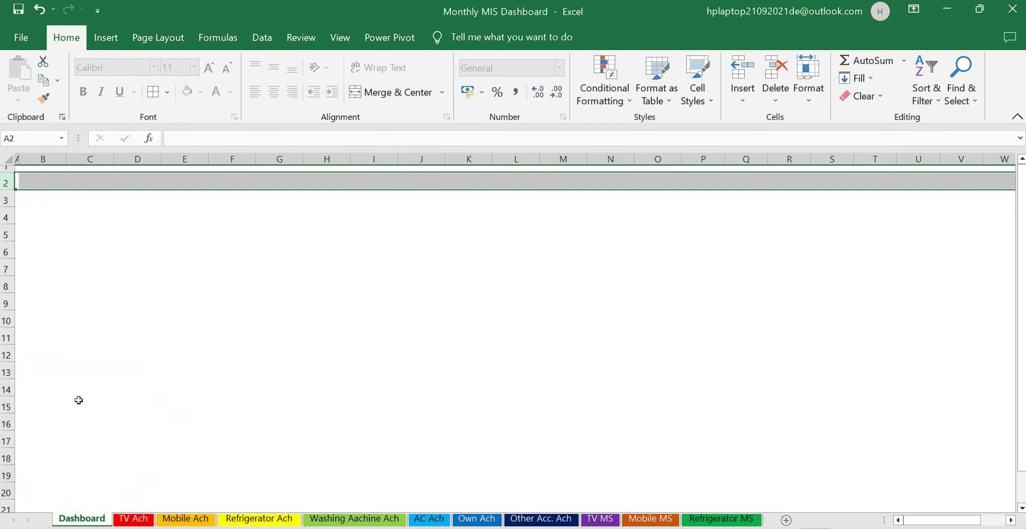
left_click(56, 184)
left_click_drag(67, 159, 158, 181)
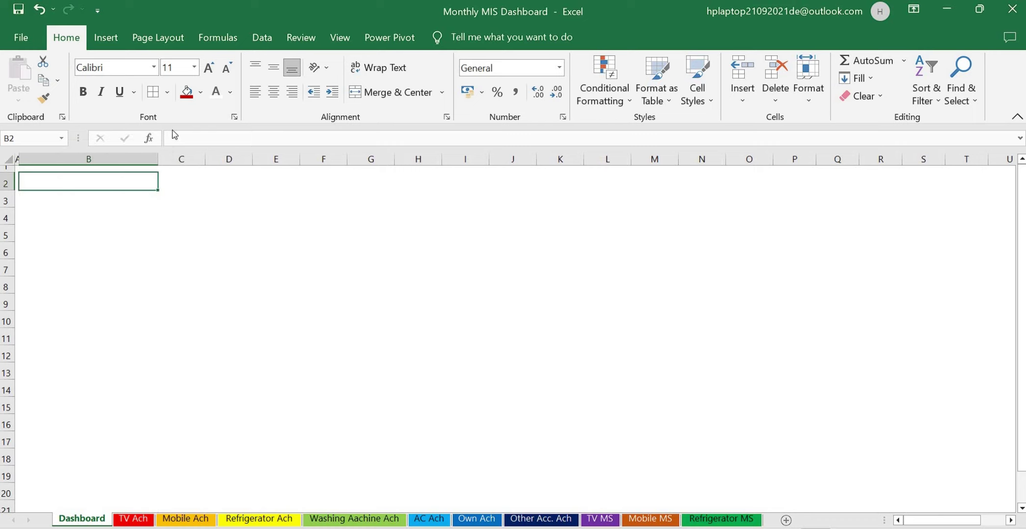
Enter the title "Sale Dashboard" in cell B2.
type("Sale Dashboard")
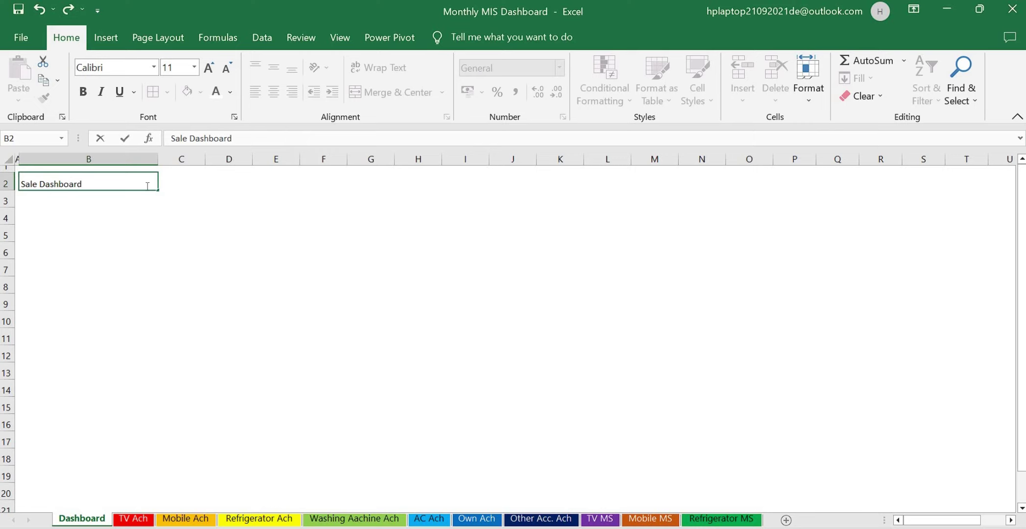
key("Tab")
left_click(147, 186)
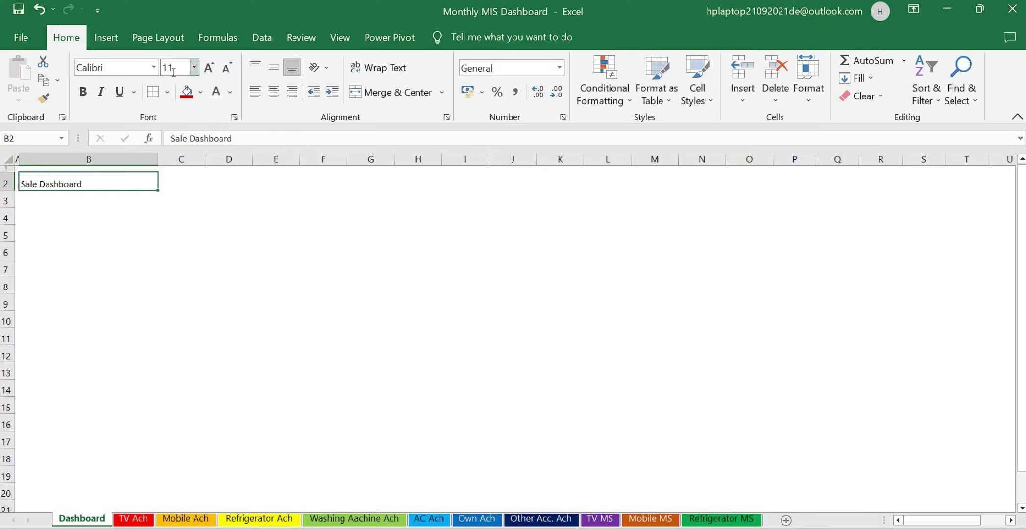
Format the B2 title at size 14, centred horizontally and vertically, with a dark red fill and white text.
left_click(208, 71)
left_click(208, 72)
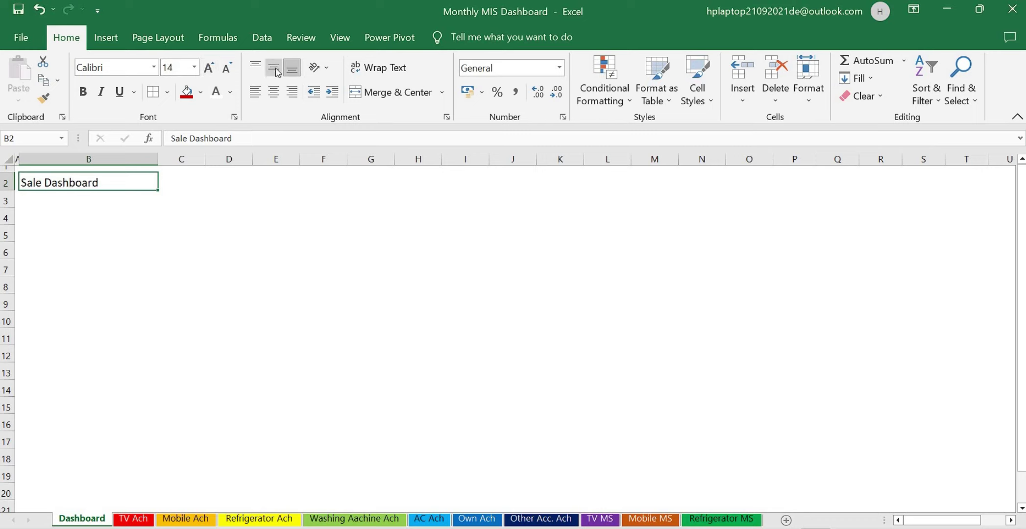
left_click(274, 67)
left_click(273, 92)
left_click(200, 92)
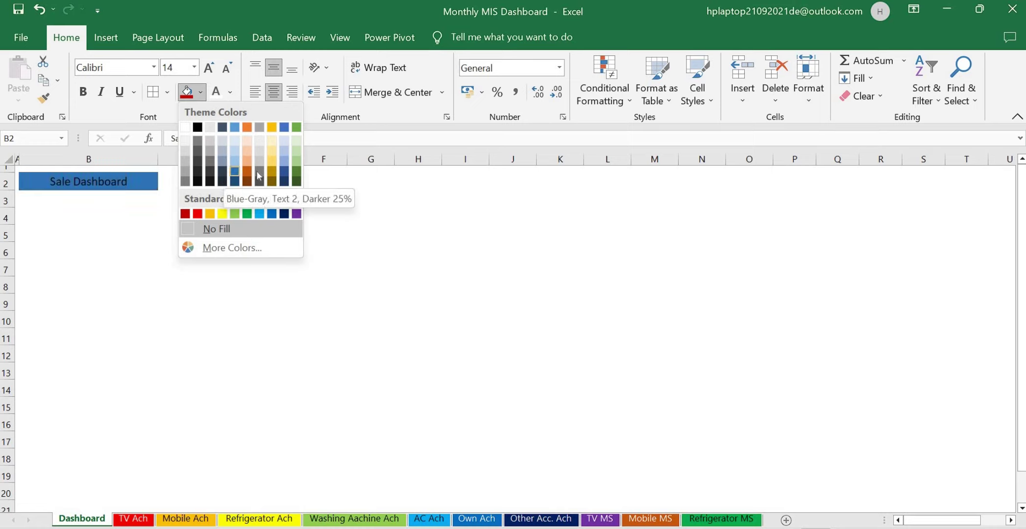
left_click(186, 214)
left_click(216, 93)
Fill cell C2 with Blue-Gray, Text 2, Darker 25%.
left_click(195, 183)
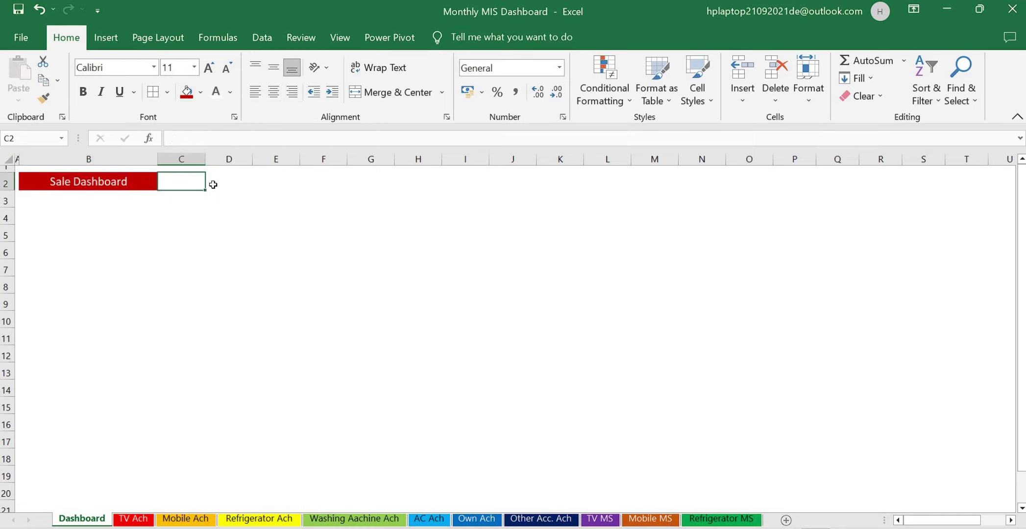
left_click(201, 93)
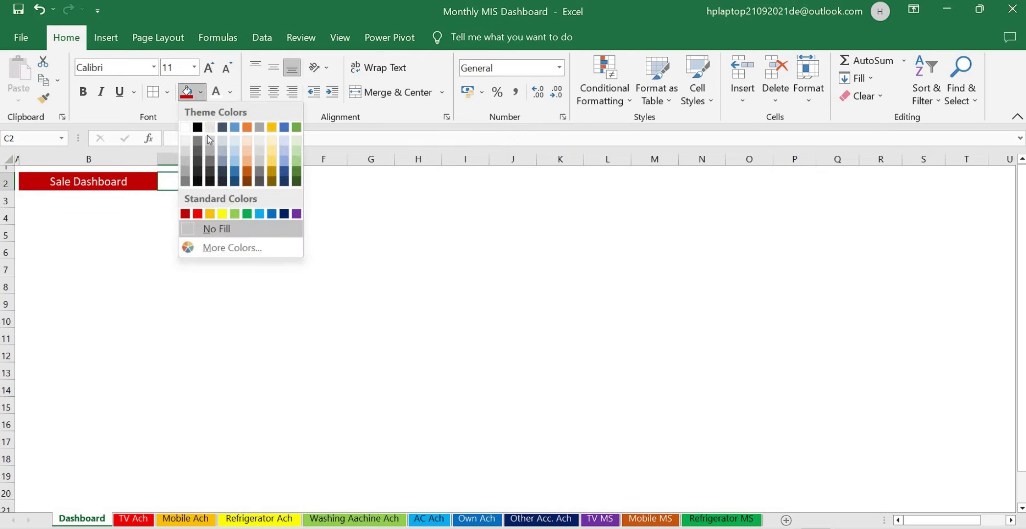
left_click(218, 176)
Merge and center D2:E2 and enter the label "Dealer Name" in it.
left_click(224, 186)
left_click_drag(257, 180, 285, 182)
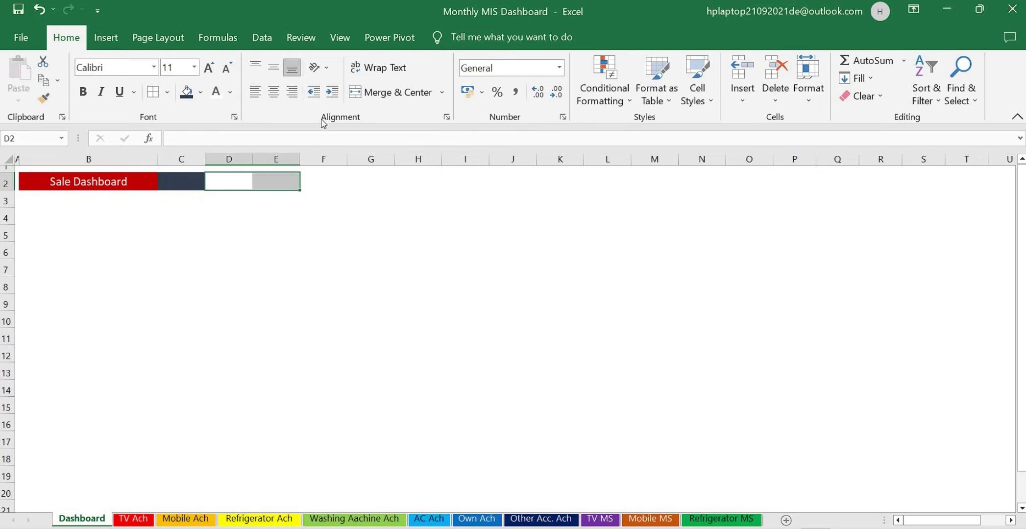
left_click(392, 92)
type("De")
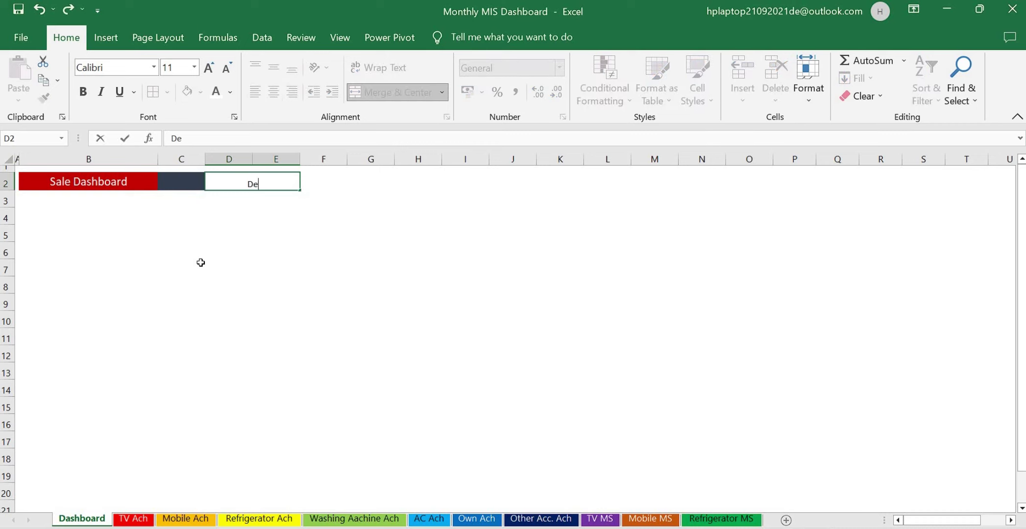
type("aler Nm")
key("BackSpace")
type("ane")
key("BackSpace")
type("me")
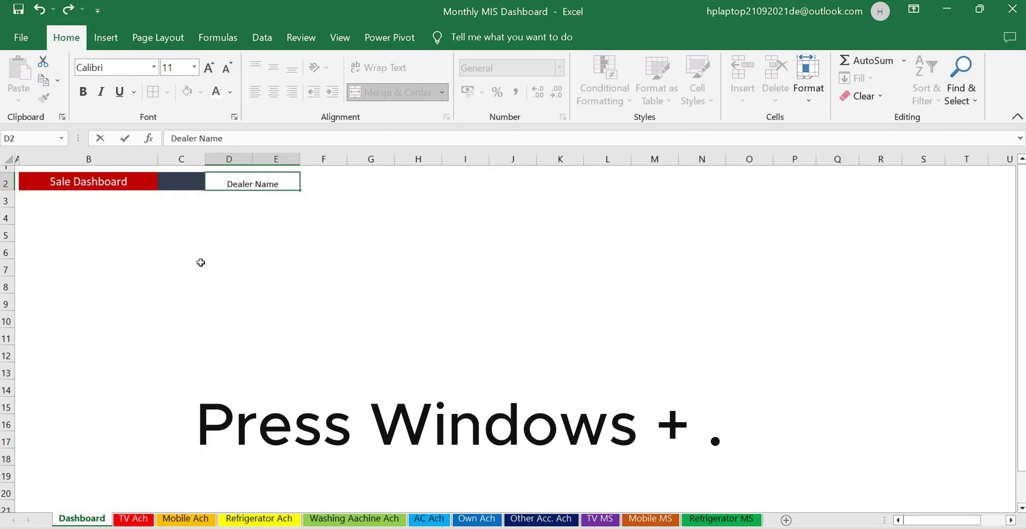
Add a right arrow symbol after "Dealer Name" from the emoji and symbol picker and commit the cell.
key("super+period")
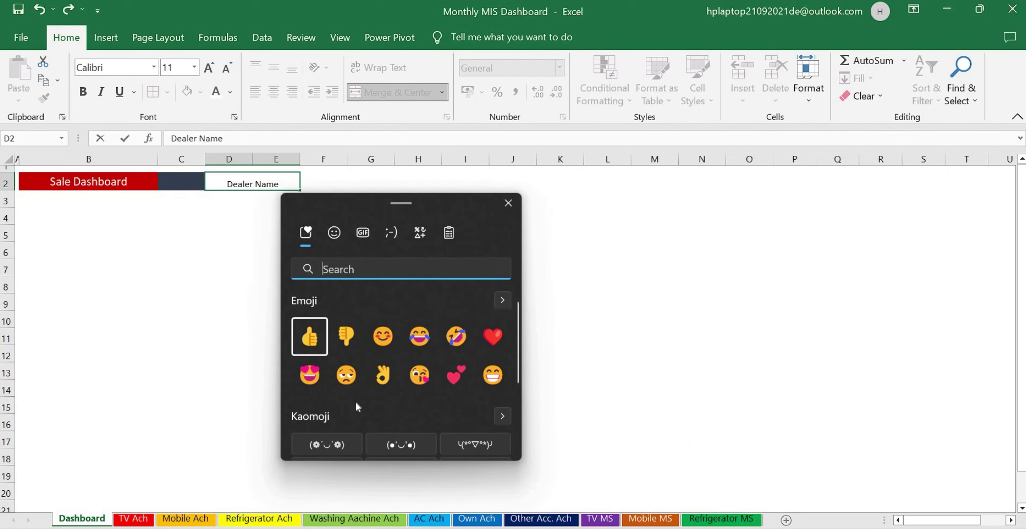
scroll(327, 413, "down", 3)
left_click(311, 413)
key("Escape")
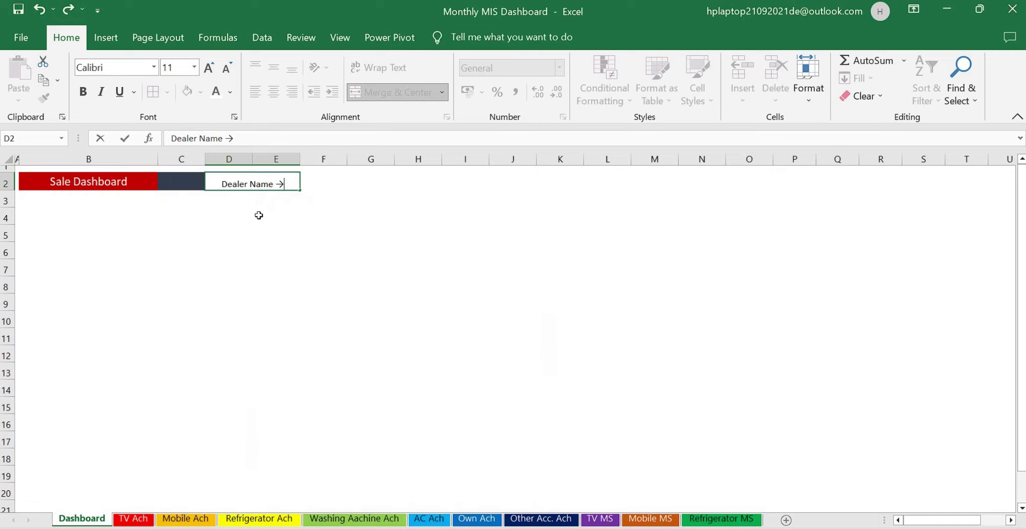
key("ctrl+Return")
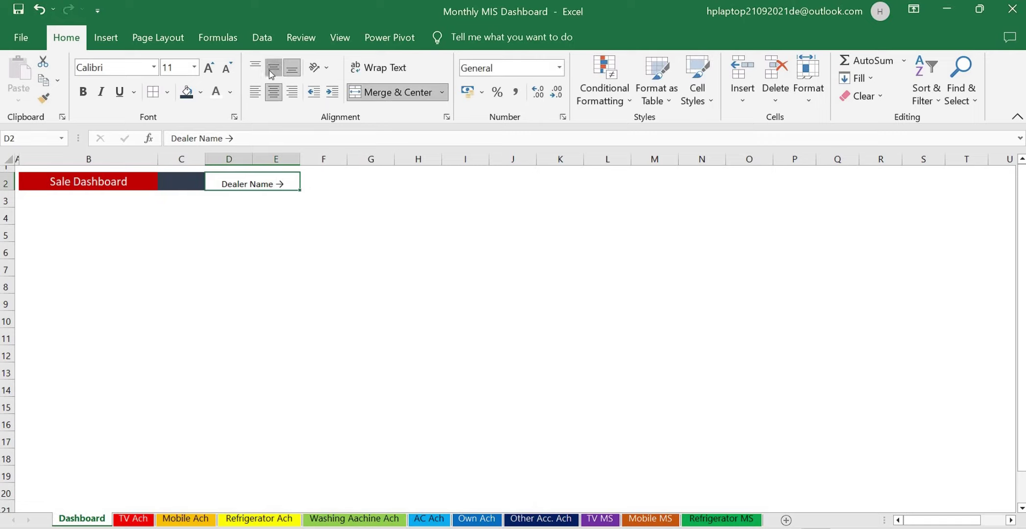
Format the Dealer Name cell with middle alignment, an orange fill and font size 14.
left_click(201, 94)
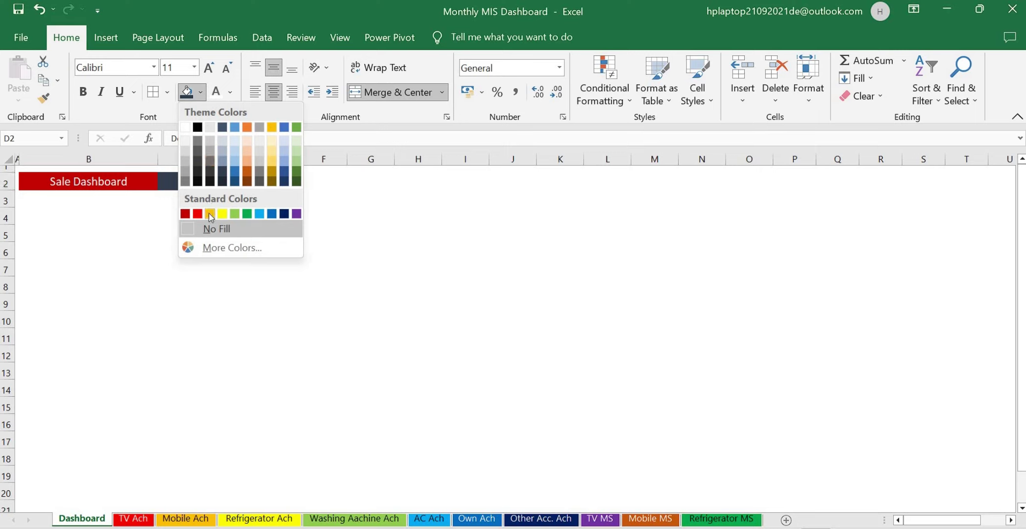
left_click(209, 213)
left_click(208, 69)
left_click(209, 69)
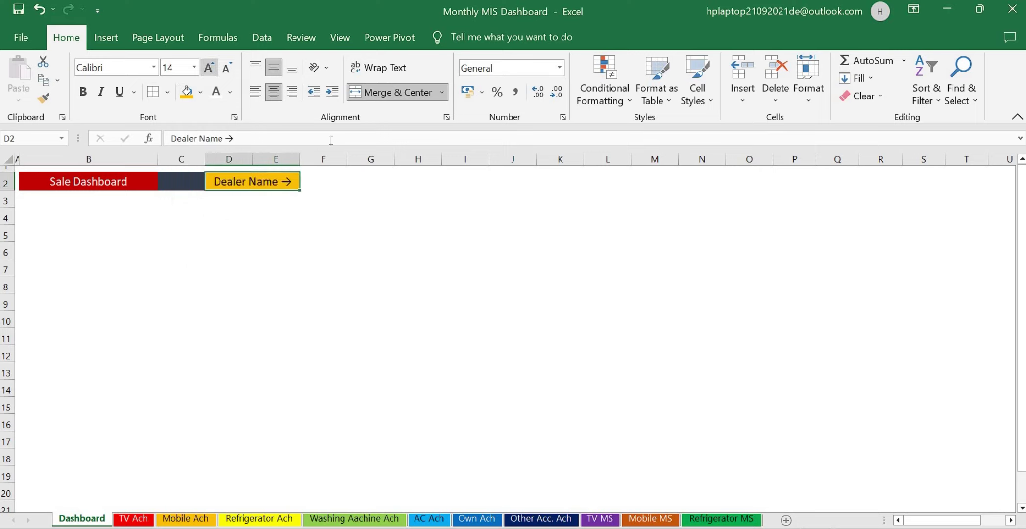
Fill cell F2 with the same dark blue-gray as C2.
left_click(362, 178)
left_click(319, 181)
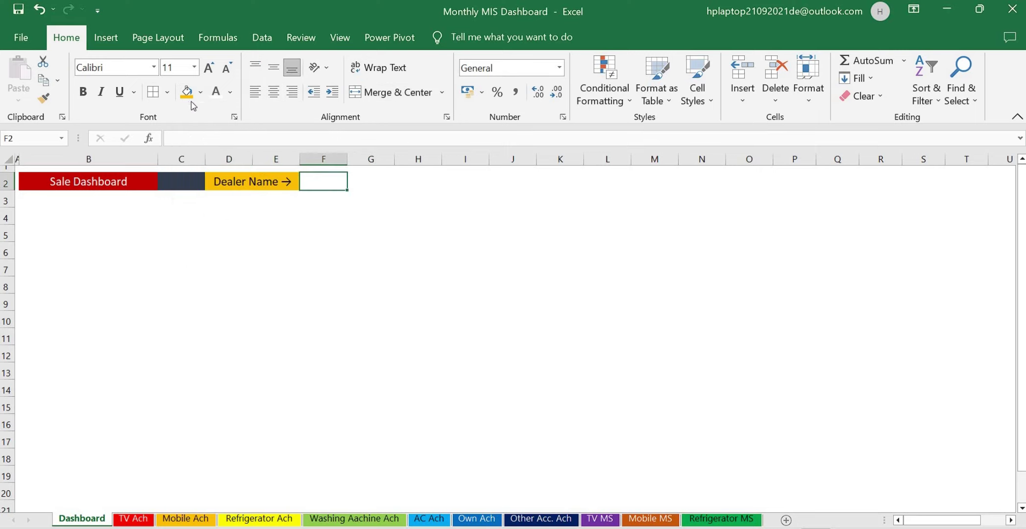
left_click(201, 92)
left_click(223, 173)
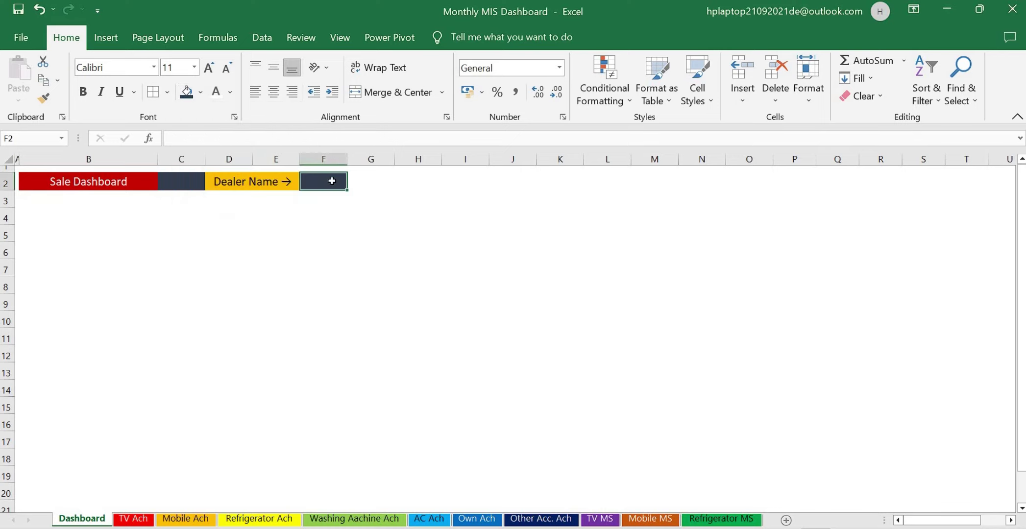
Merge and center G2:N2 and fill the merged cell with light blue.
left_click_drag(368, 183, 696, 182)
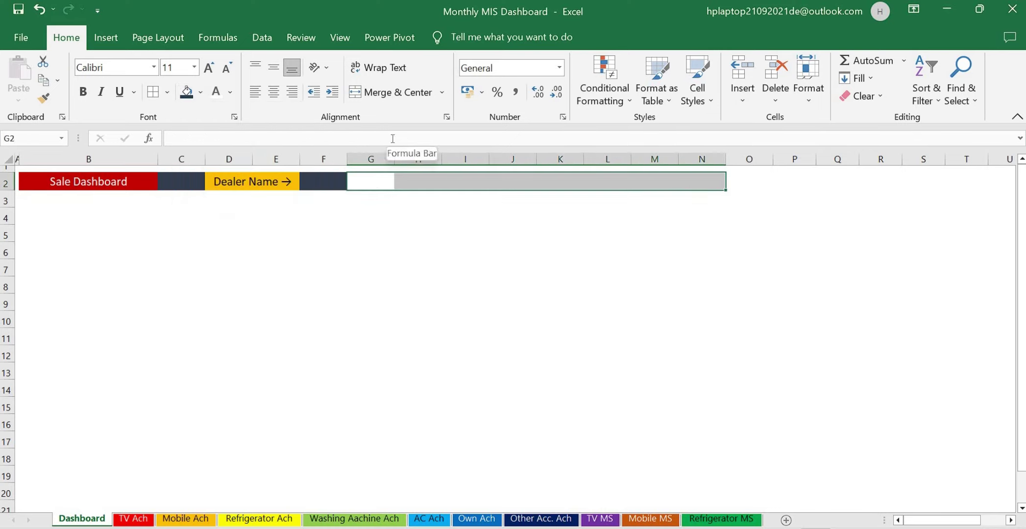
left_click(384, 93)
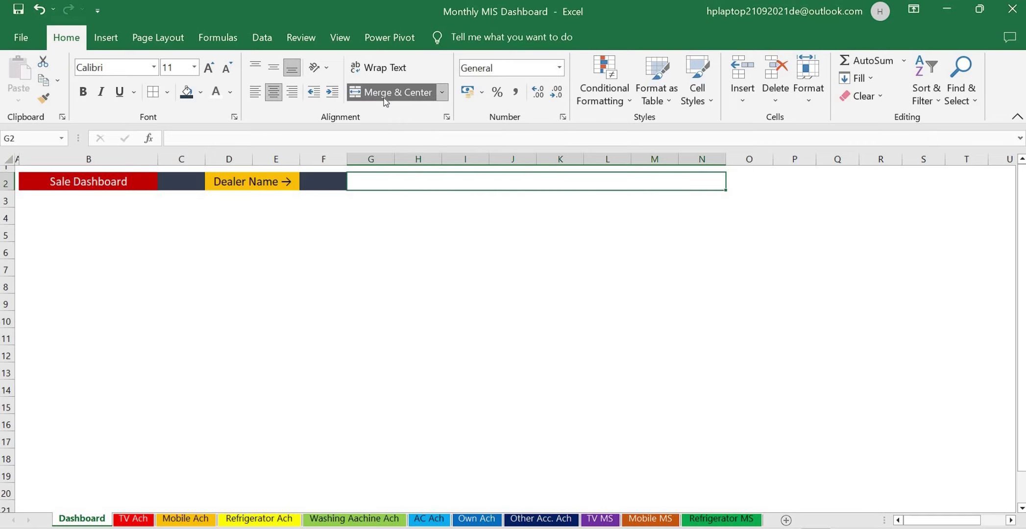
left_click(202, 93)
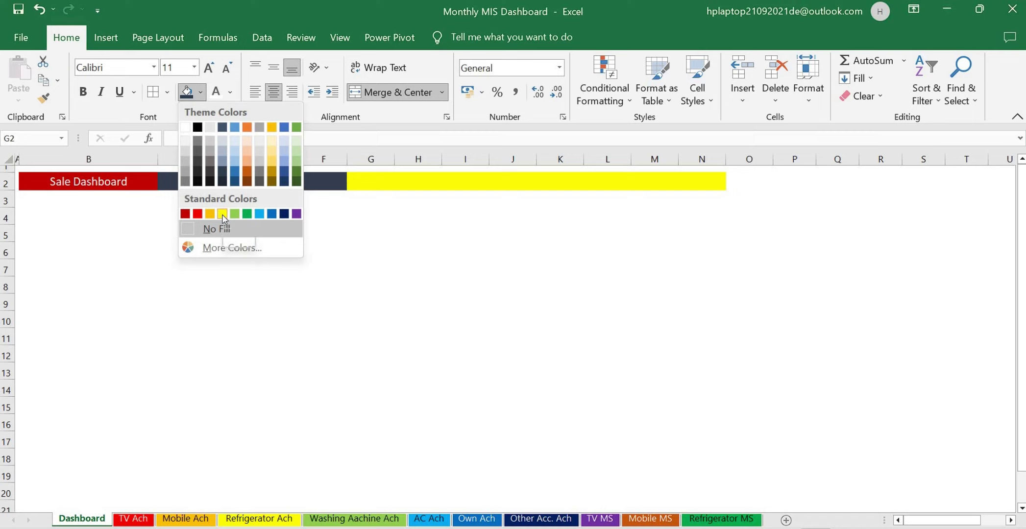
left_click(259, 214)
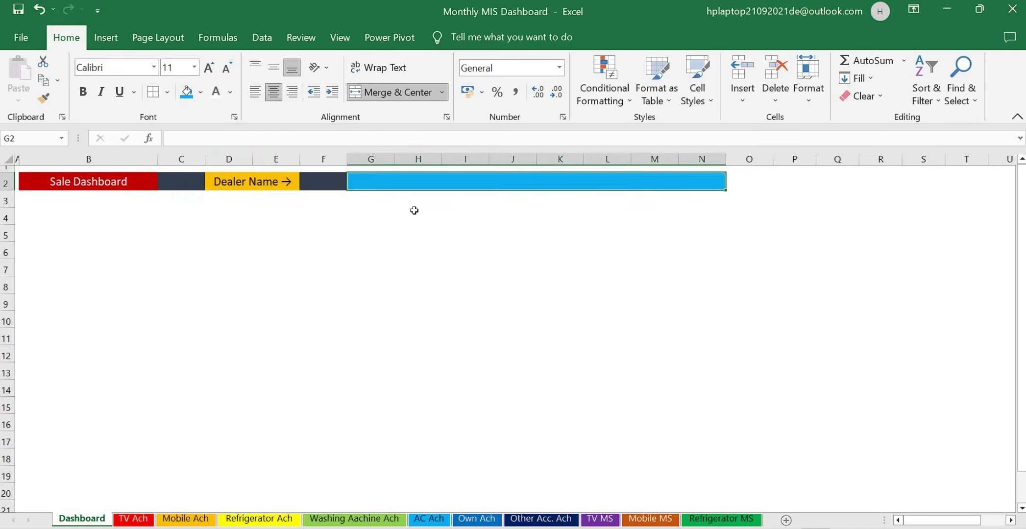
Add list data validation to the merged cell G2 with the shop names in =$AA$7:$AA$20 as source.
left_click(268, 38)
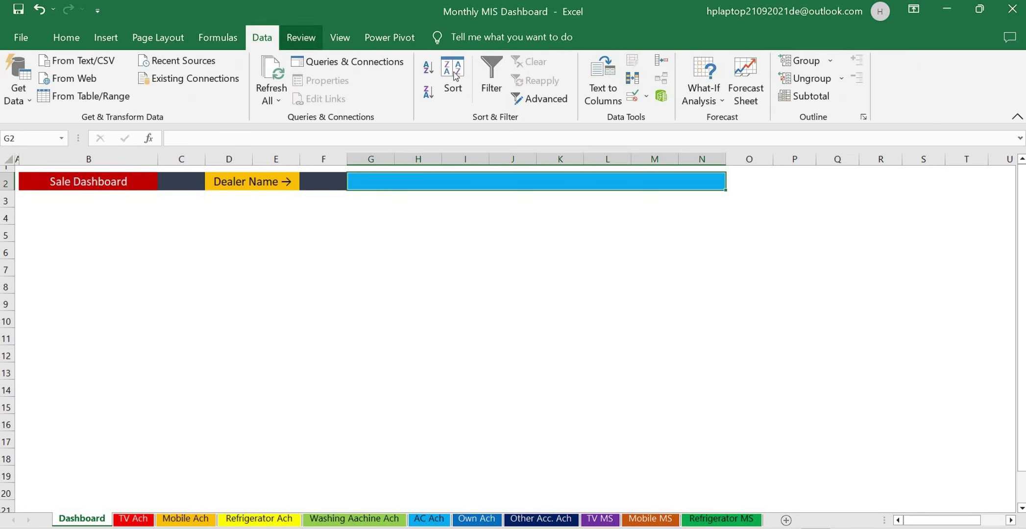
left_click(646, 97)
left_click(657, 115)
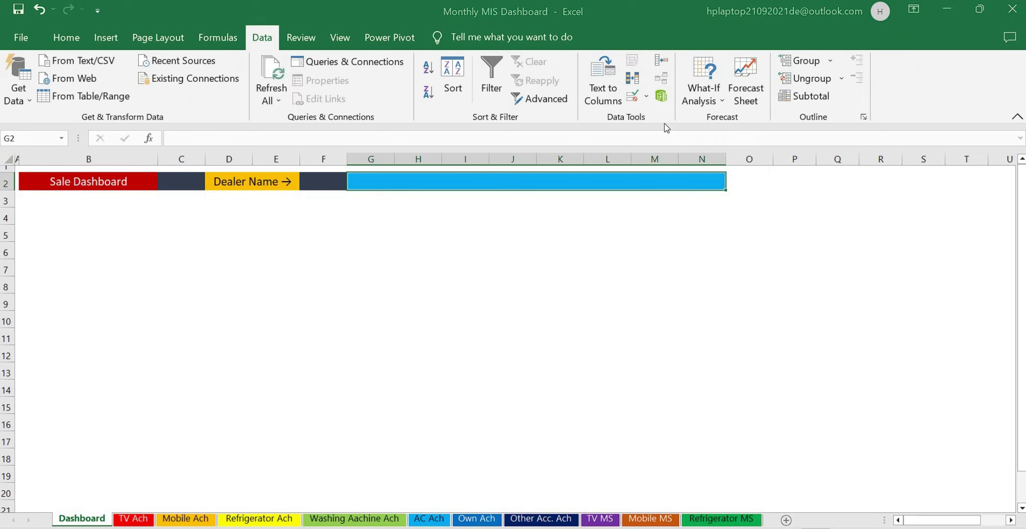
left_click(187, 239)
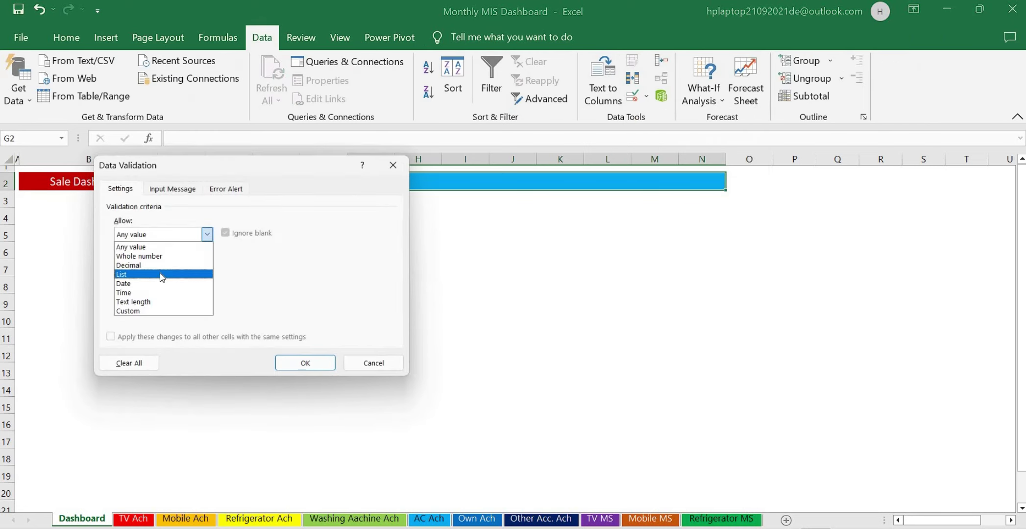
left_click(163, 276)
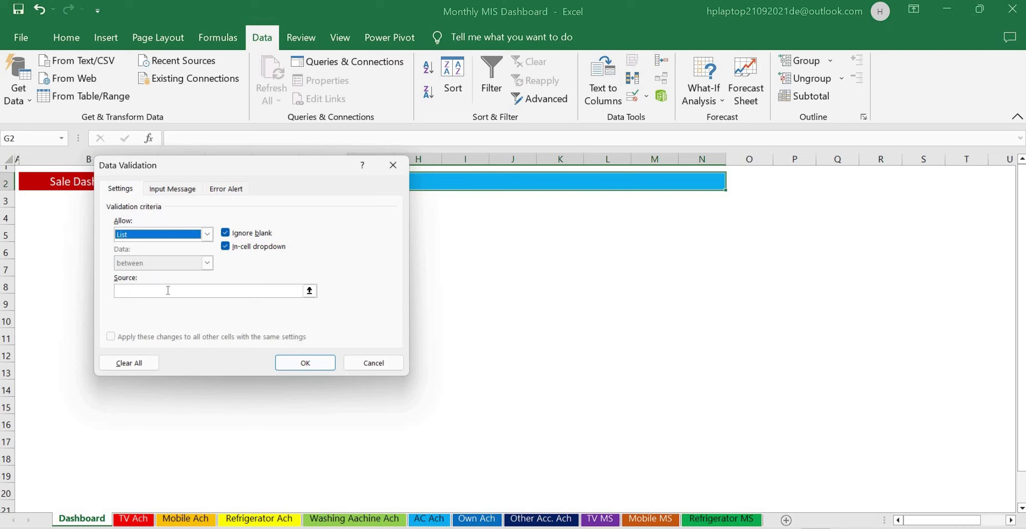
left_click(1011, 521)
left_click_drag(792, 272, 804, 494)
left_click(324, 363)
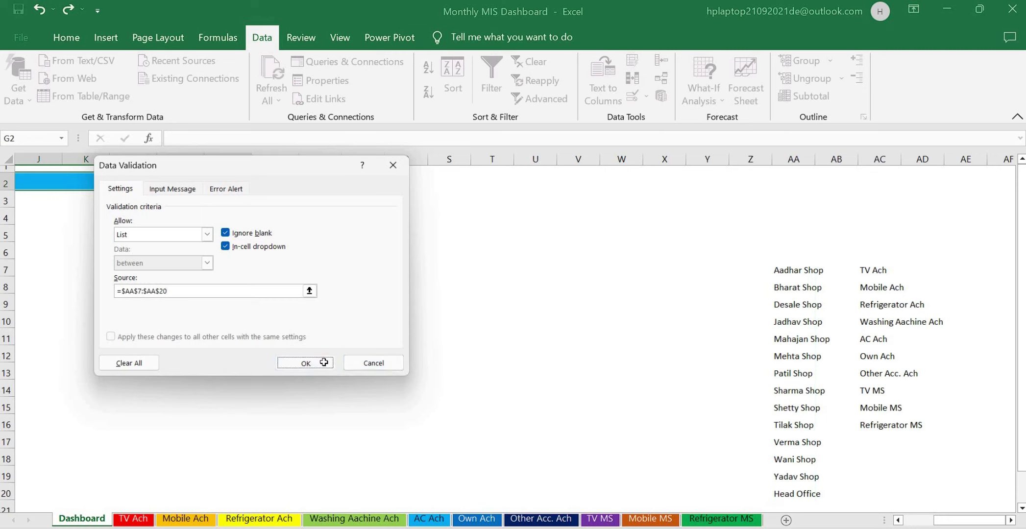
Choose "Head Office" from the dropdown list in G2.
left_click_drag(968, 521, 877, 525)
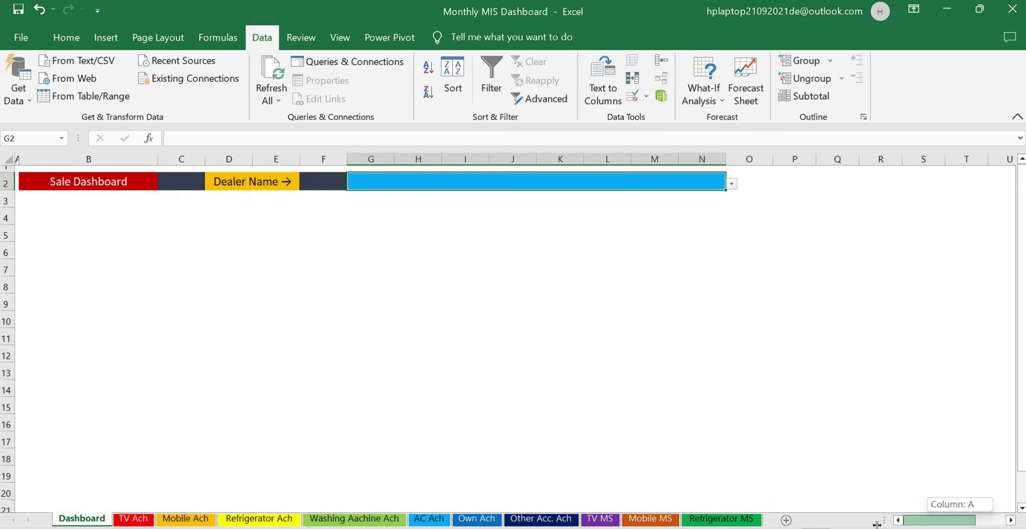
left_click(732, 185)
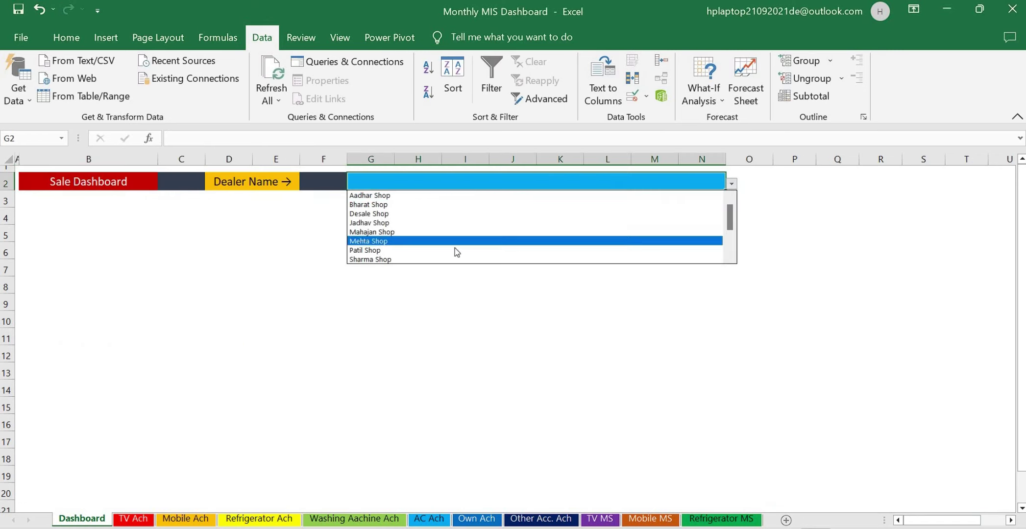
scroll(729, 262, "down", 6)
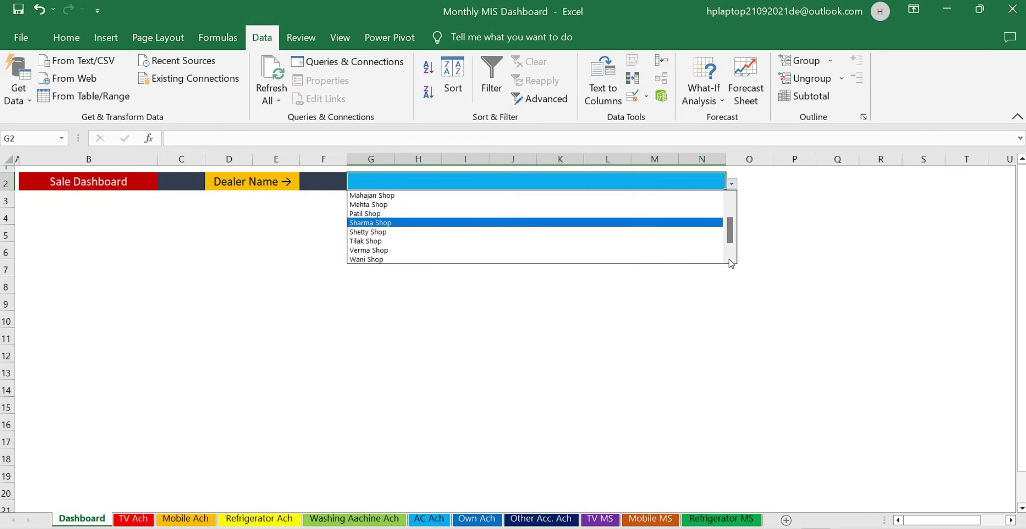
left_click(475, 259)
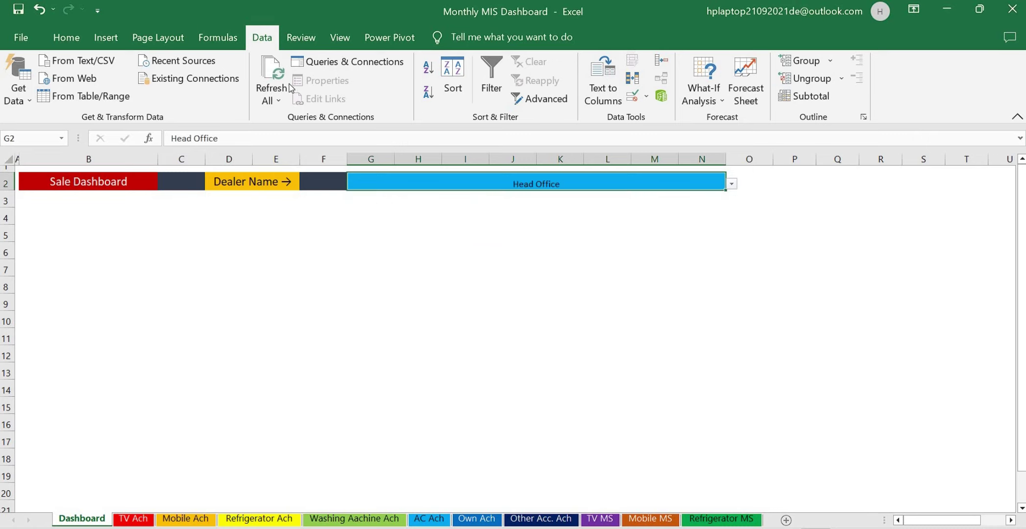
Middle-align the dealer selection in G2 and set its font size to 14.
left_click(78, 36)
left_click(274, 67)
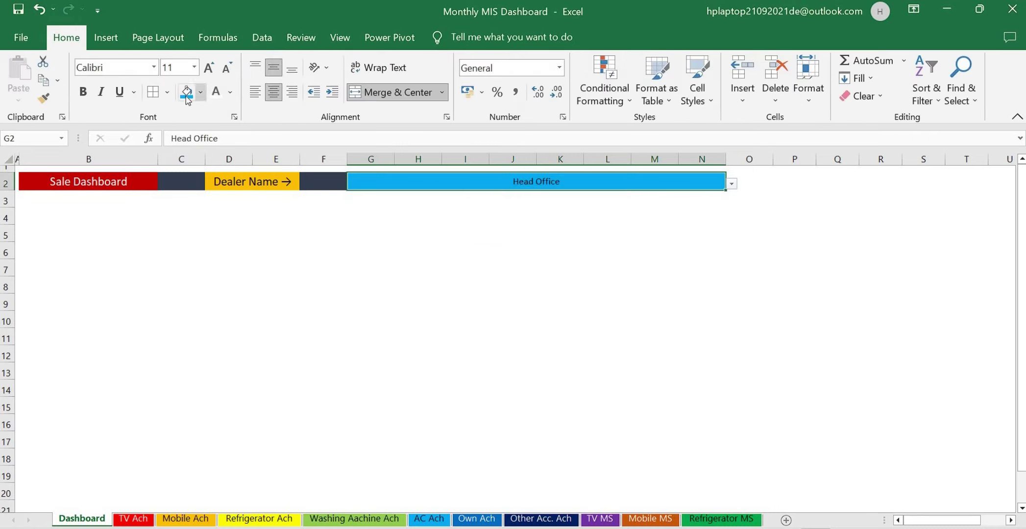
left_click(208, 69)
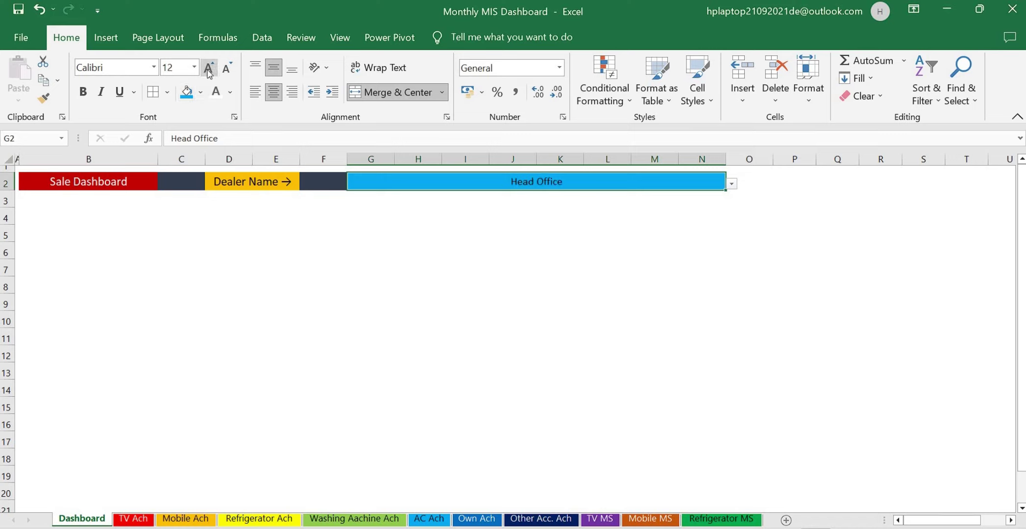
left_click(208, 68)
left_click(466, 329)
Set the height of row 3 to 5.
left_click(73, 213)
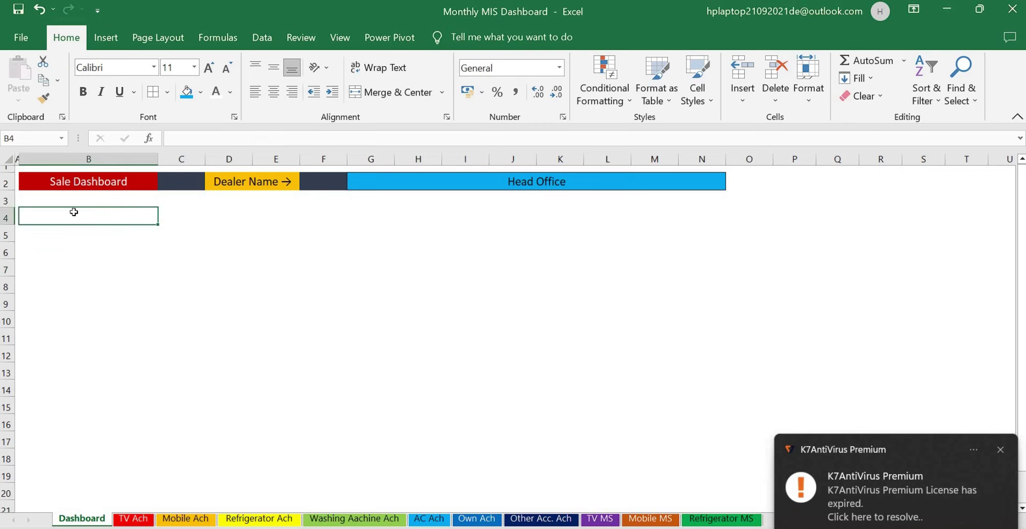
right_click(13, 200)
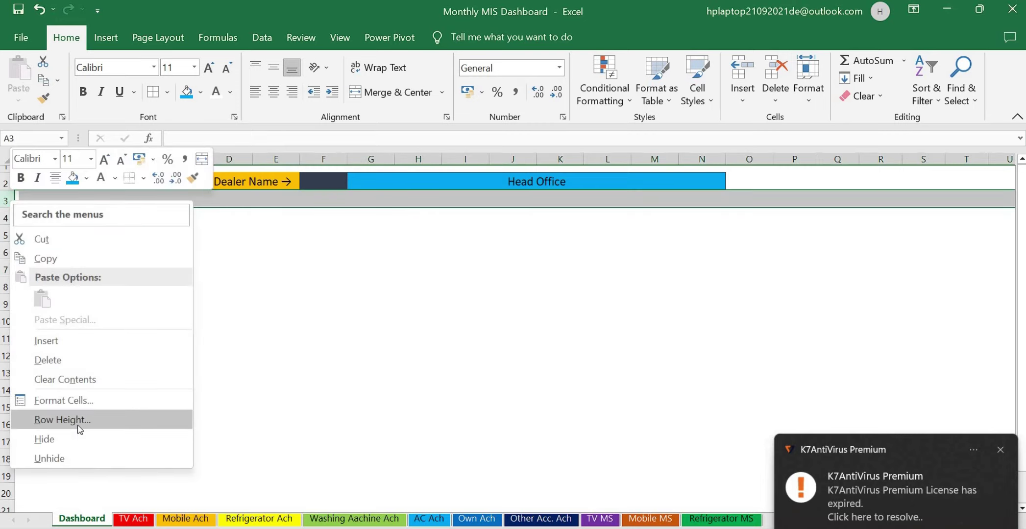
left_click(63, 420)
type("5")
key("Return")
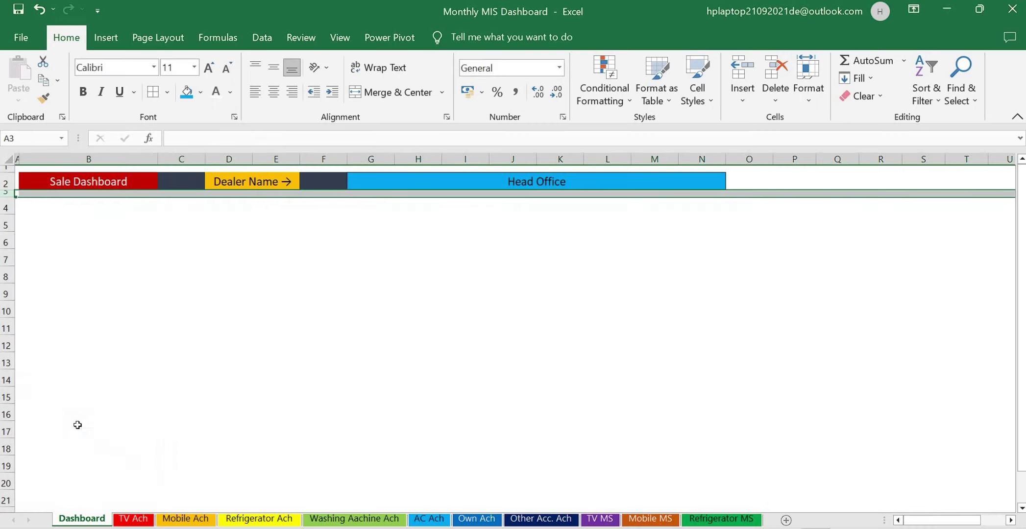
Fill B1:N1 and B3:N3 with the dark blue-grey used between the header cells in row 2.
left_click(64, 170)
left_click_drag(306, 185, 705, 164)
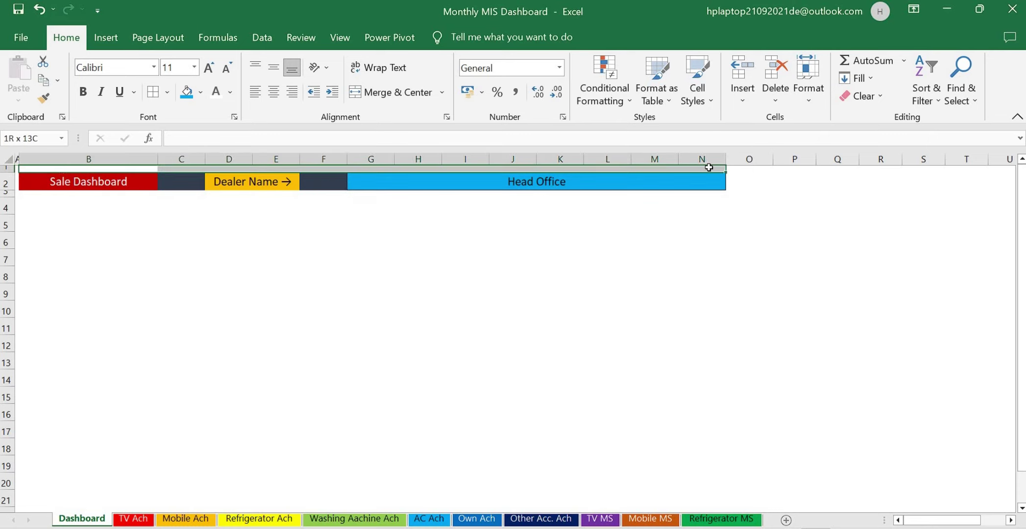
left_click(201, 93)
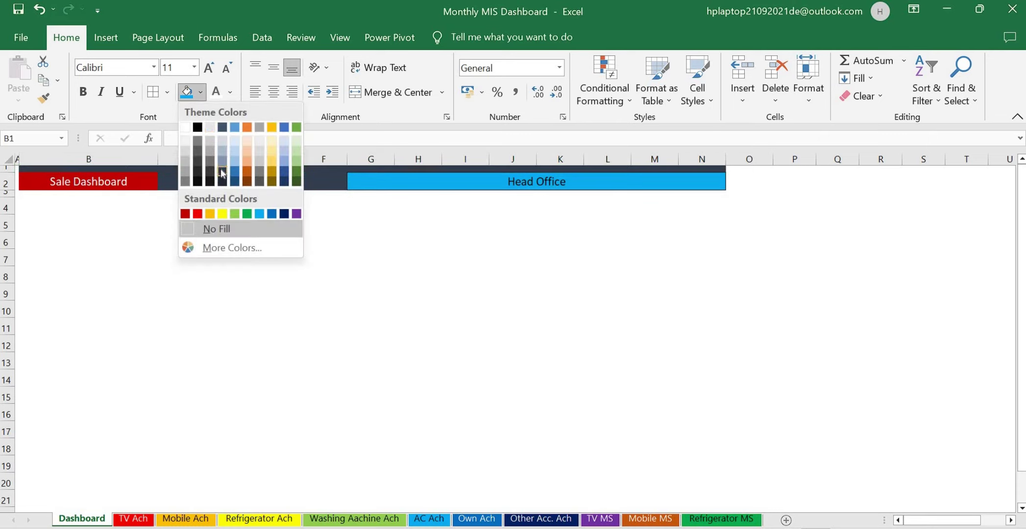
left_click(220, 169)
left_click(66, 204)
left_click_drag(424, 196, 252, 220)
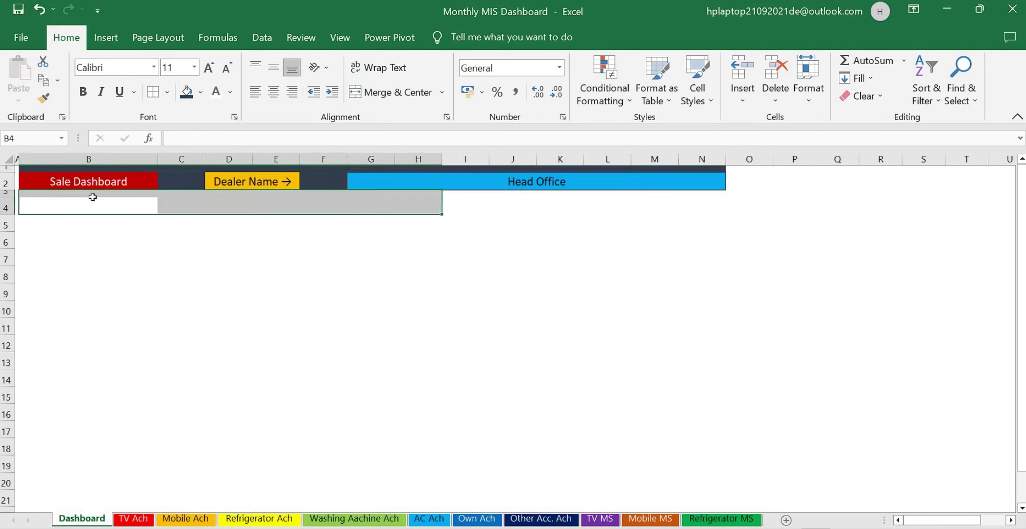
left_click_drag(93, 196, 701, 194)
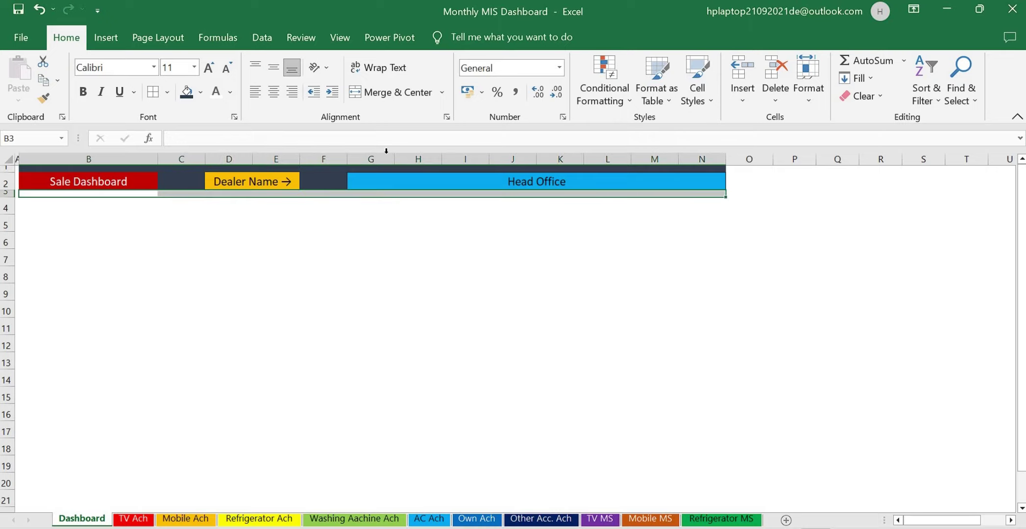
left_click(193, 100)
Enter "Product Ach" in B4 and fill the cell with light orange.
left_click(86, 211)
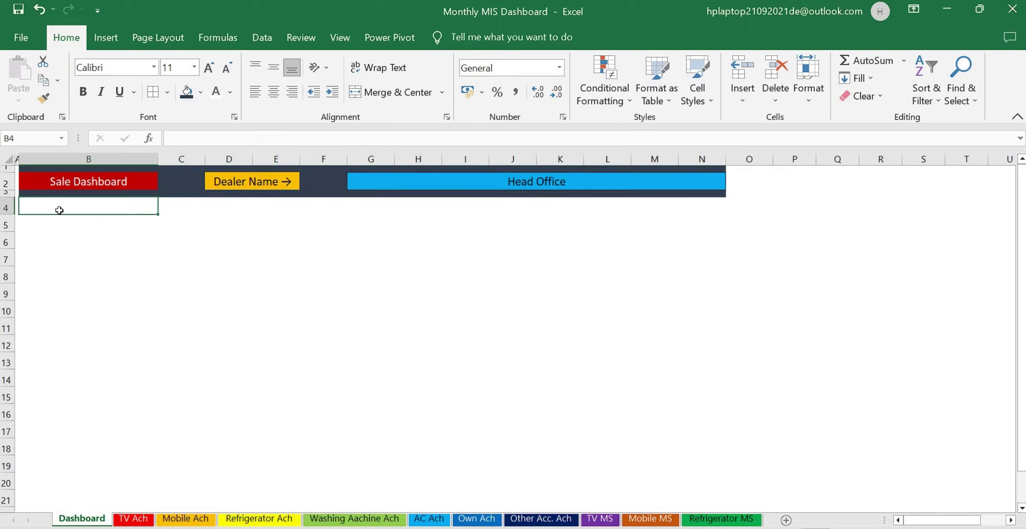
type("Product Ach")
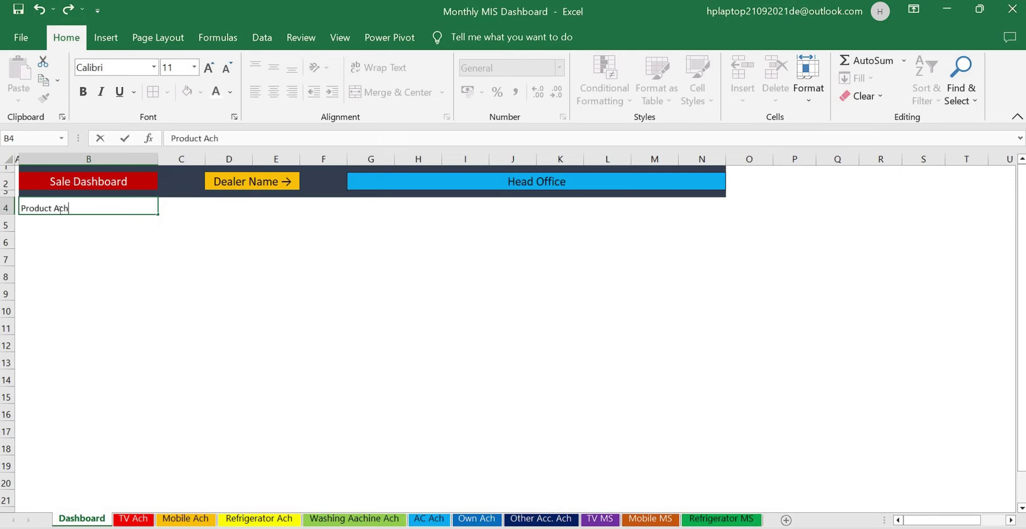
key("Tab")
left_click(58, 210)
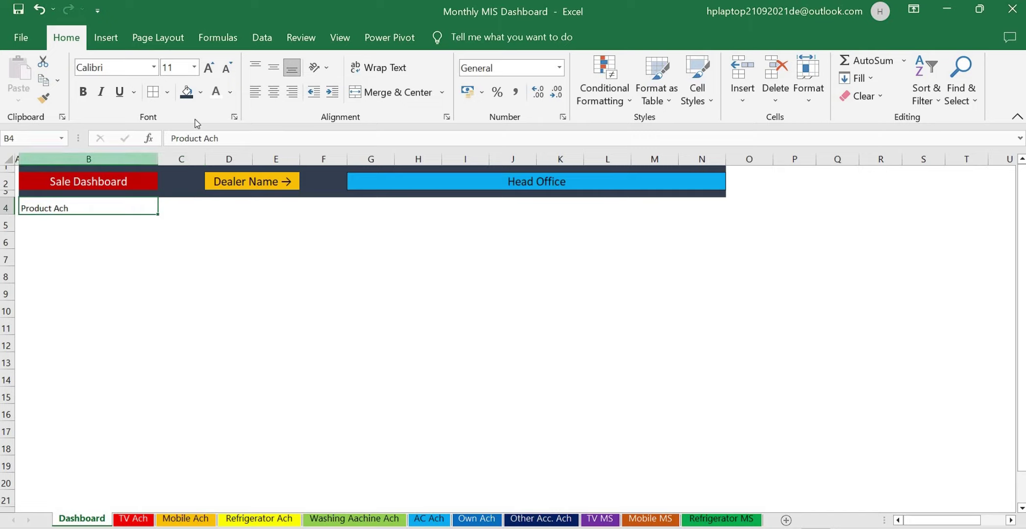
left_click(202, 95)
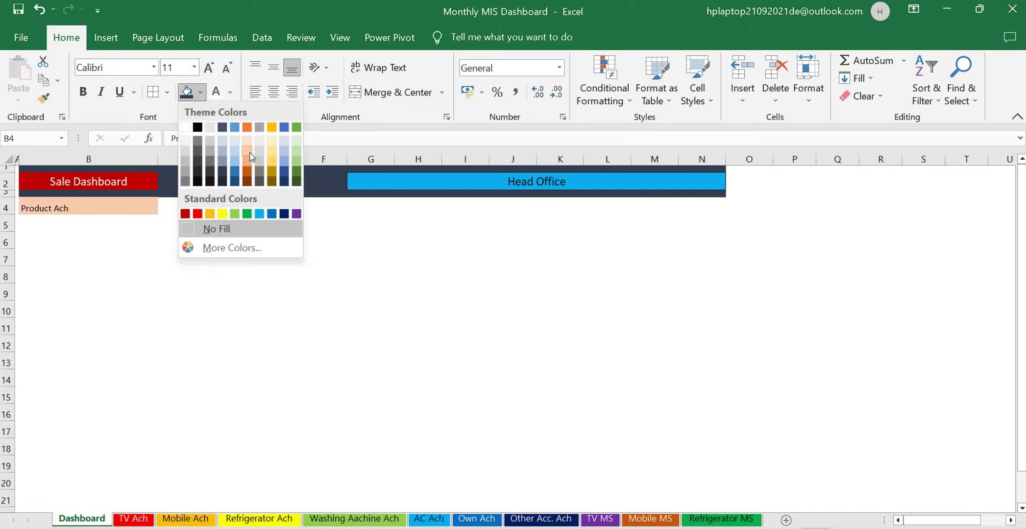
left_click(254, 156)
Center B4:N4 horizontally and vertically and apply the light orange fill to the whole range.
left_click_drag(123, 210, 703, 208)
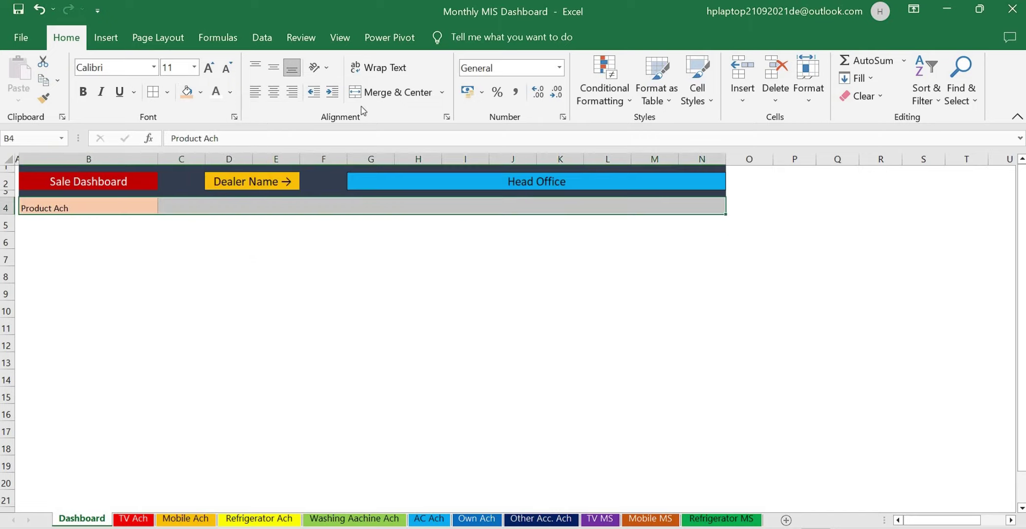
left_click(276, 70)
left_click(274, 91)
left_click(187, 91)
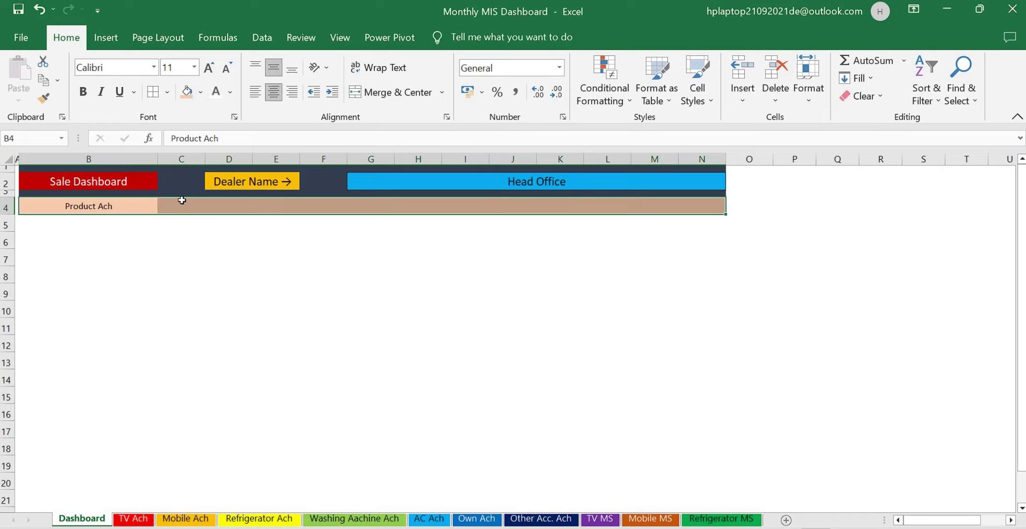
Enter "Apr" in C4 and autofill the month names across to "Mar" in N4.
left_click(182, 203)
type("Apr")
key("Tab")
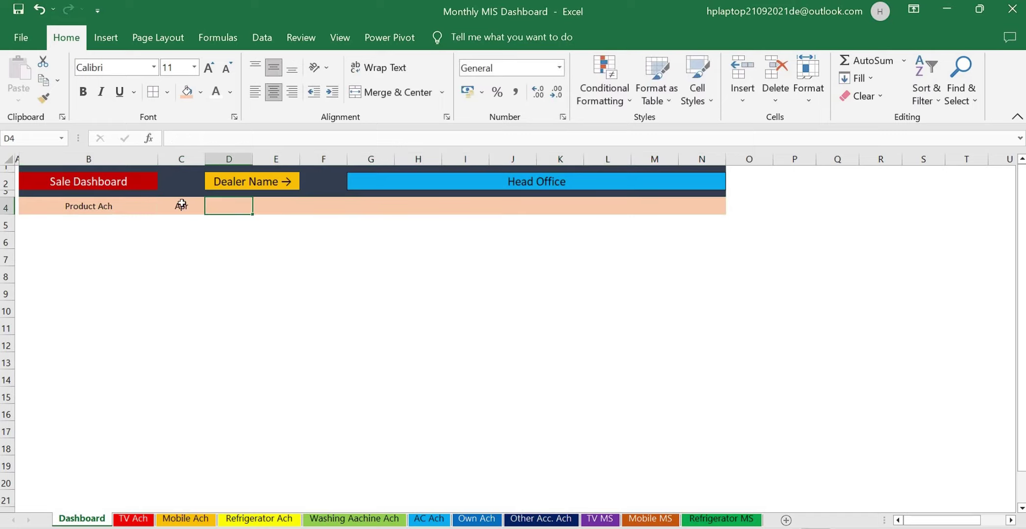
left_click(183, 204)
left_click_drag(206, 214, 735, 213)
left_click(737, 208)
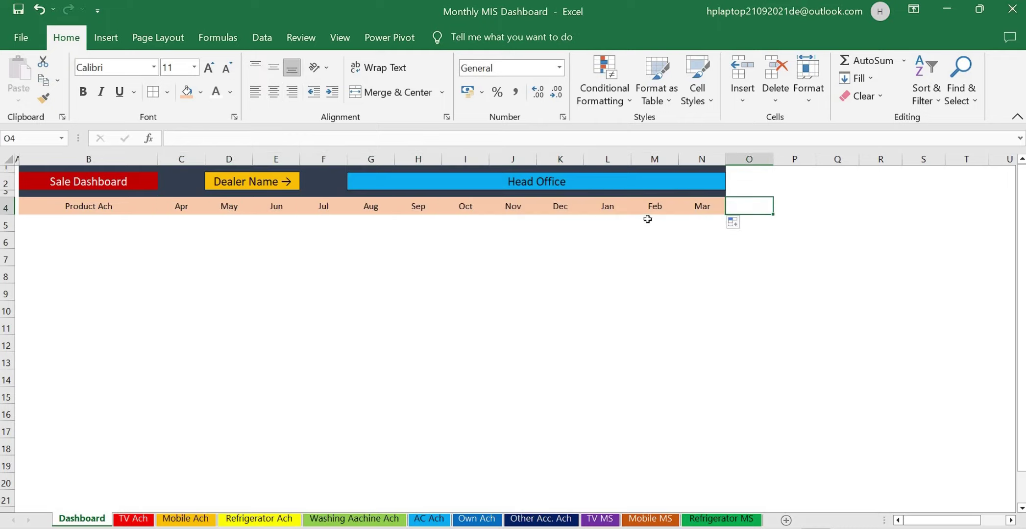
Extend the month header formatting to O4 and label that cell "YTD".
left_click(714, 209)
left_click_drag(726, 214, 750, 203)
left_click(750, 203)
type("YTD")
key("Tab")
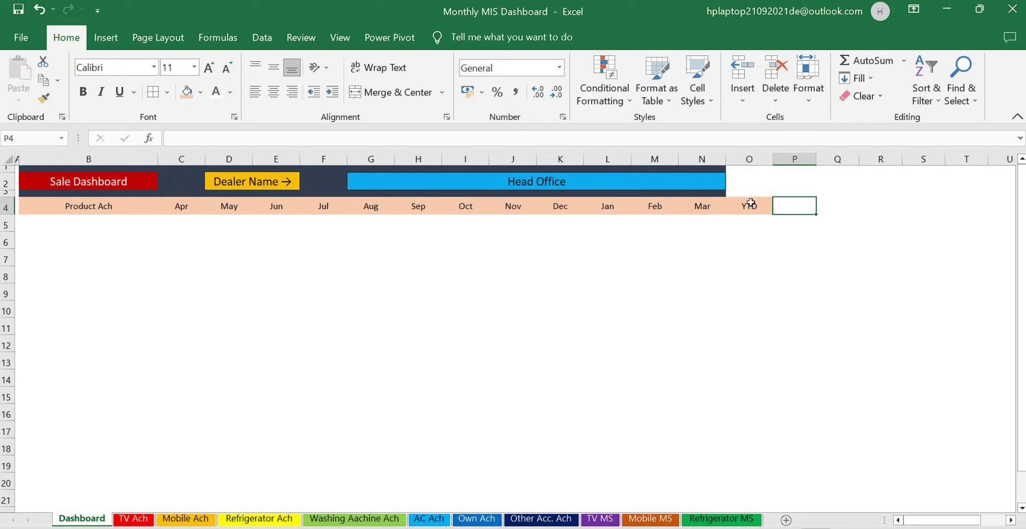
Extend the dark blue-grey header fill over O1:O3, above the YTD column.
left_click_drag(712, 169, 747, 170)
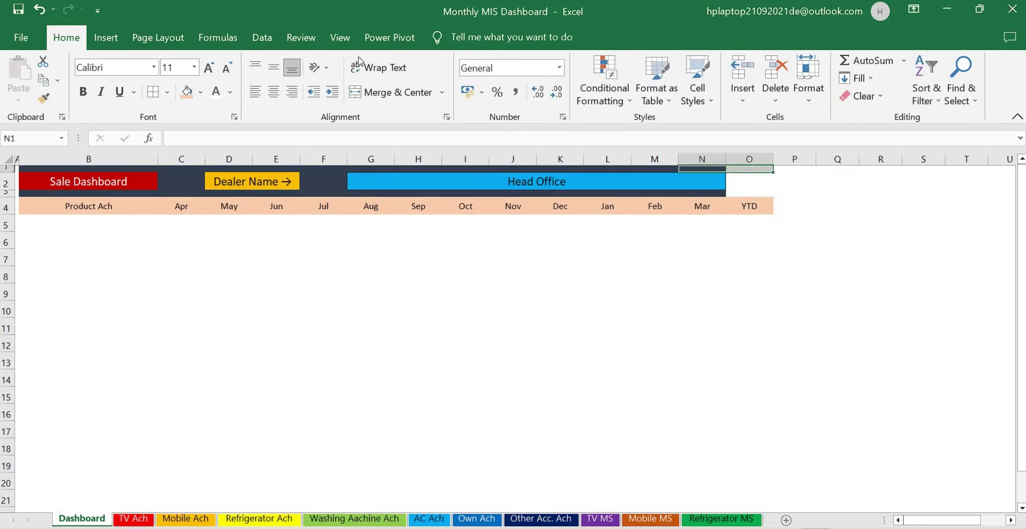
left_click(201, 93)
left_click(225, 185)
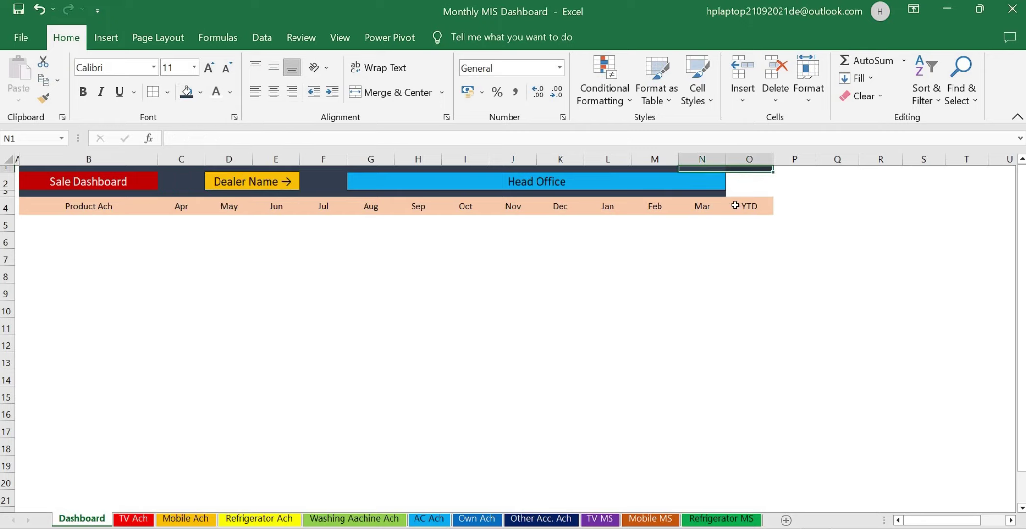
left_click_drag(746, 182, 746, 193)
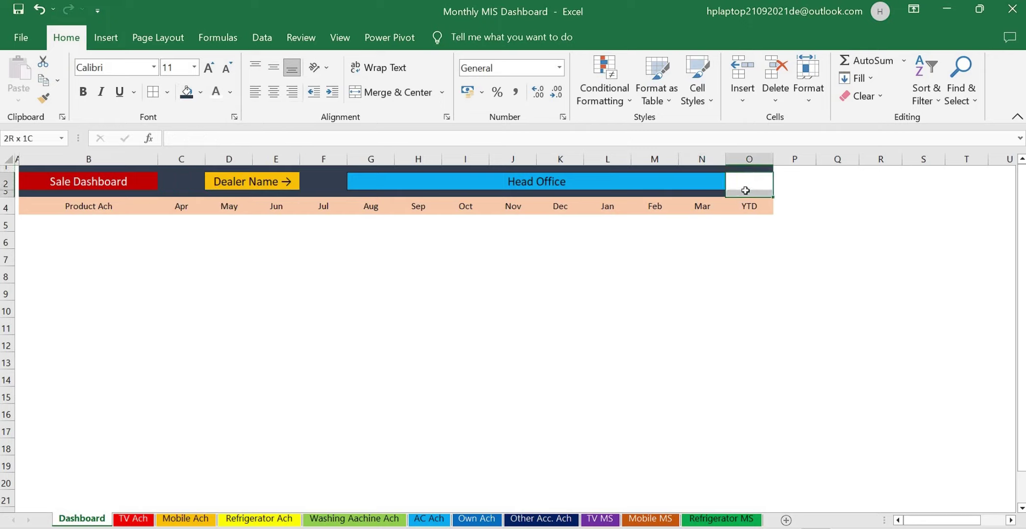
left_click(186, 92)
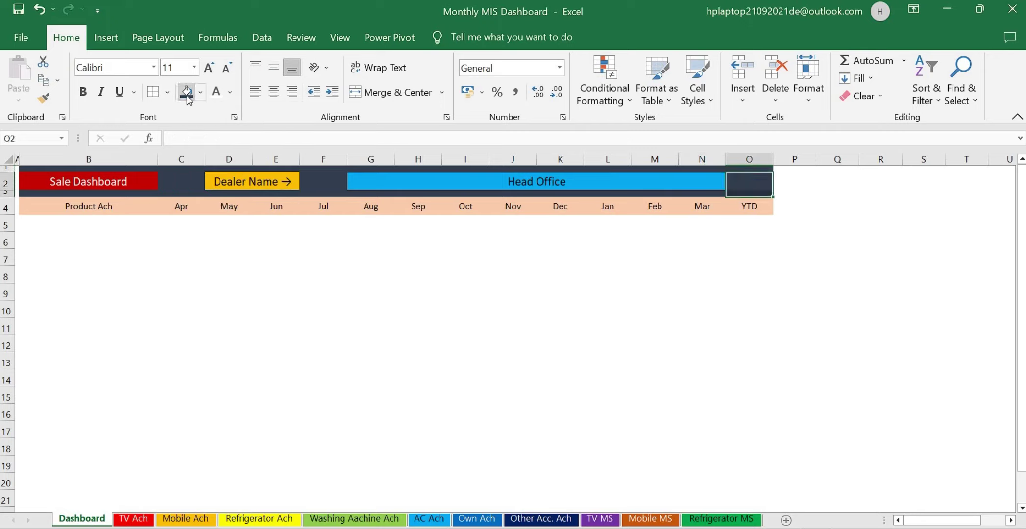
left_click(422, 257)
Middle-align the header row B4:O4 and set its font size to 12.
left_click_drag(90, 207, 743, 206)
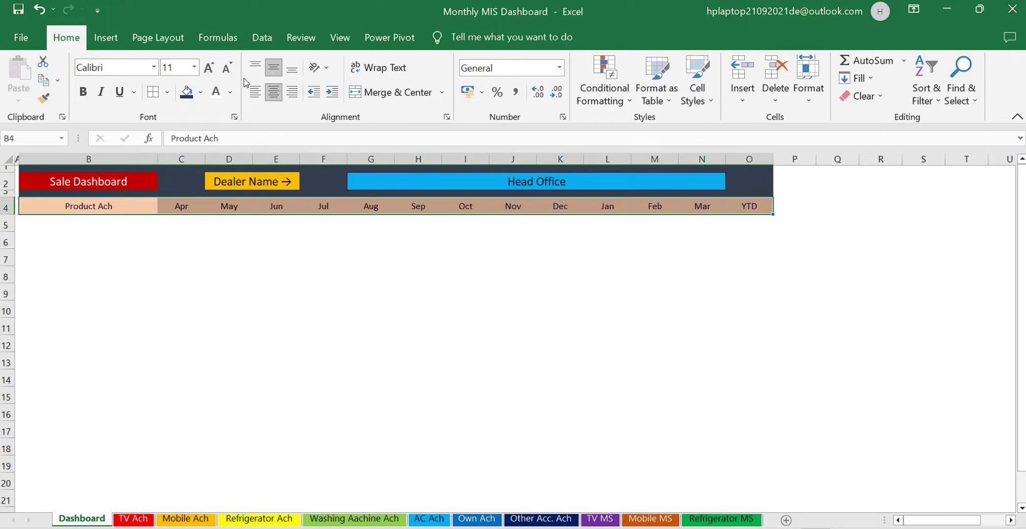
left_click(257, 68)
left_click(273, 68)
left_click(211, 69)
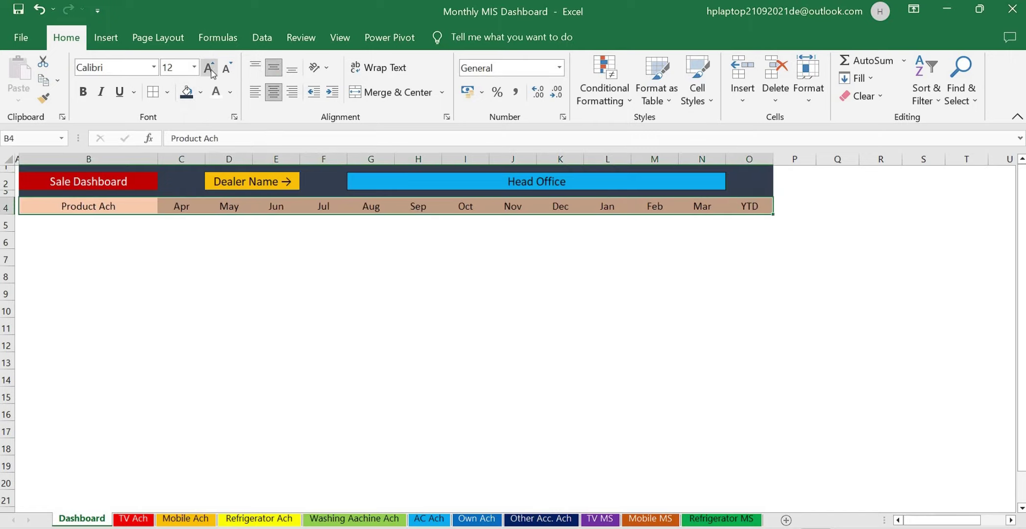
left_click(210, 69)
left_click(227, 68)
left_click(212, 278)
Copy the product list in AC7:AC16, from "TV Ach" to "Refrigerator MS".
left_click(106, 226)
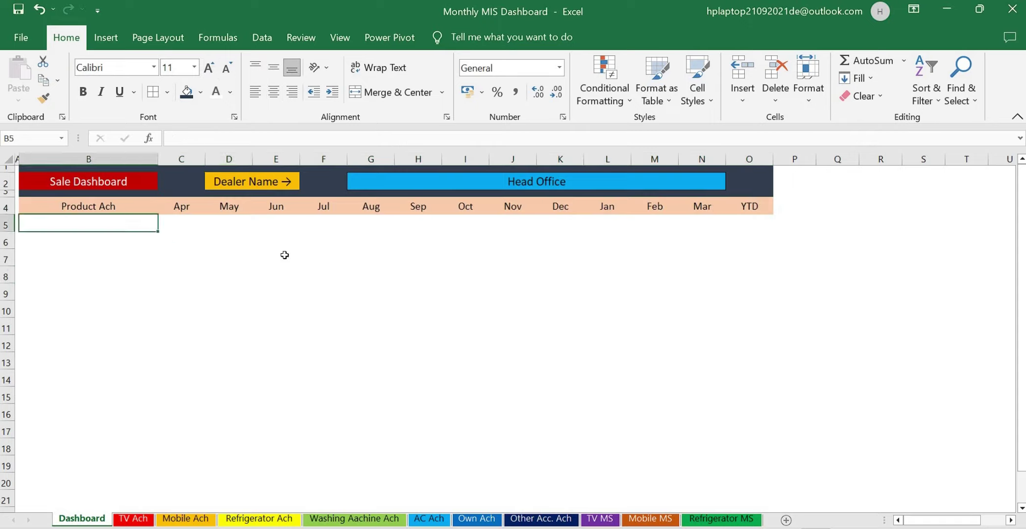
left_click(377, 293)
key("Right")
key("Right")
key("Right")
key("Right")
key("Right")
key("Right")
key("Right")
key("Right")
key("Right")
key("Right")
key("Right")
key("Right")
key("Right")
key("Right")
key("Right")
key("Right")
key("Right")
key("Right")
key("Right")
key("Right")
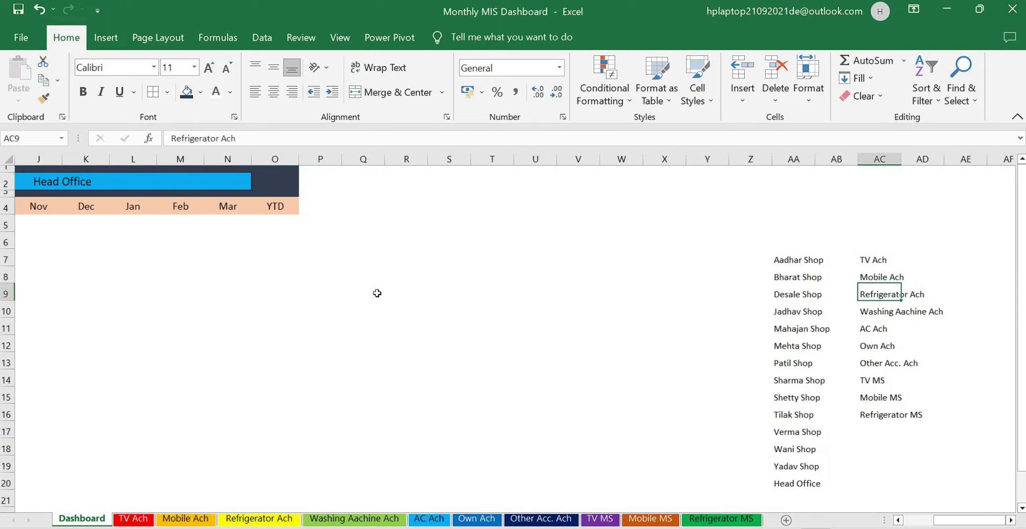
key("Up")
key("Up")
key("shift+Down")
key("shift+Down")
key("shift+Down")
key("shift+Down")
key("shift+Down")
key("shift+Down")
key("shift+Down")
key("shift+Down")
key("shift+Down")
key("ctrl+c")
Paste the copied product list under the "Product Ach" heading, starting at B5.
key("Left")
key("Left")
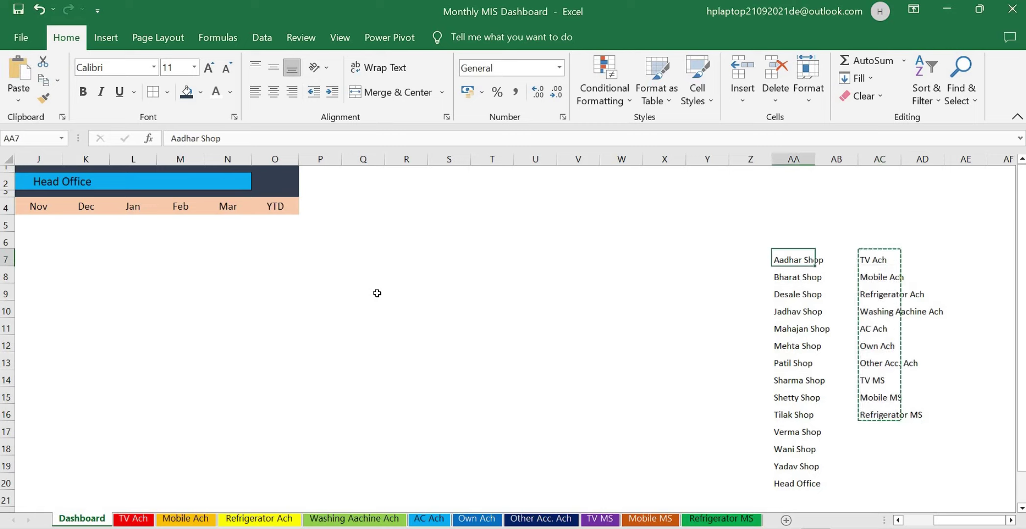
key("Home")
key("Right")
key("Up")
key("Up")
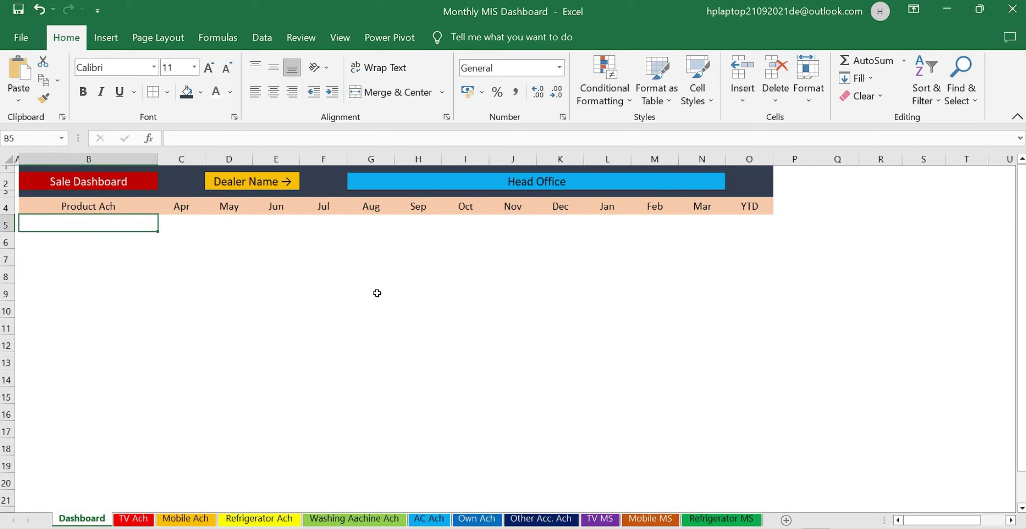
key("ctrl+v")
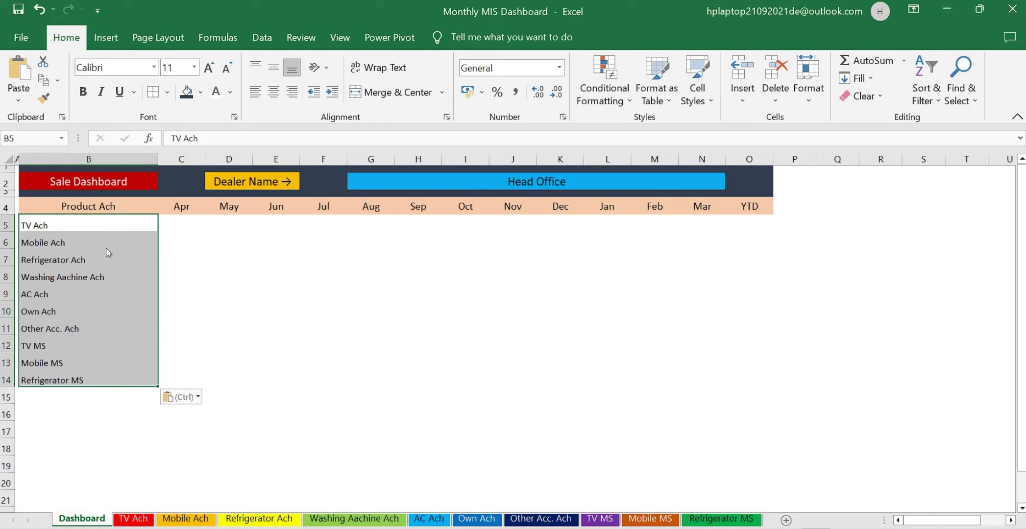
Fill the Ach product names in B5:B11 with light green.
left_click(127, 316)
left_click_drag(84, 226, 82, 330)
left_click(200, 92)
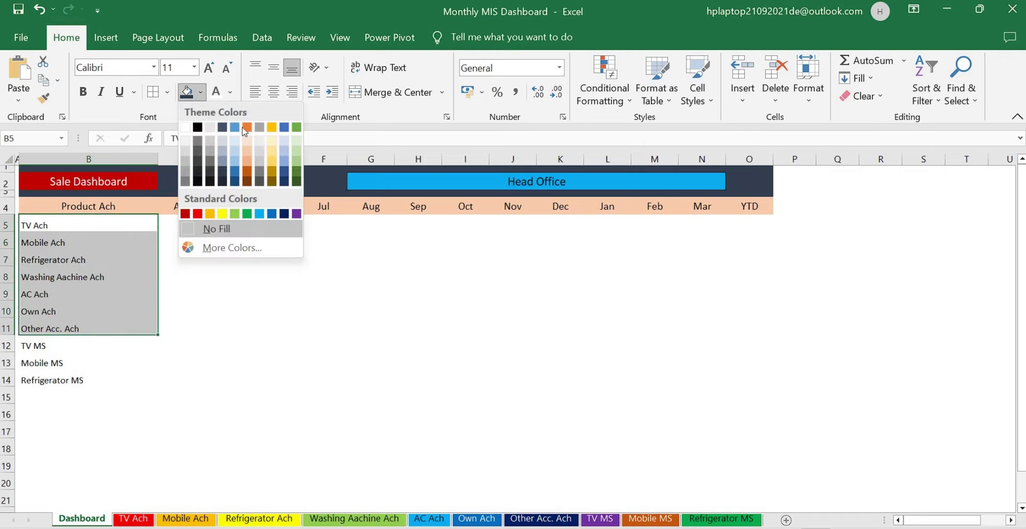
left_click(296, 152)
Fill the MS product names in B12:B14 with pale blue.
left_click_drag(73, 345, 68, 382)
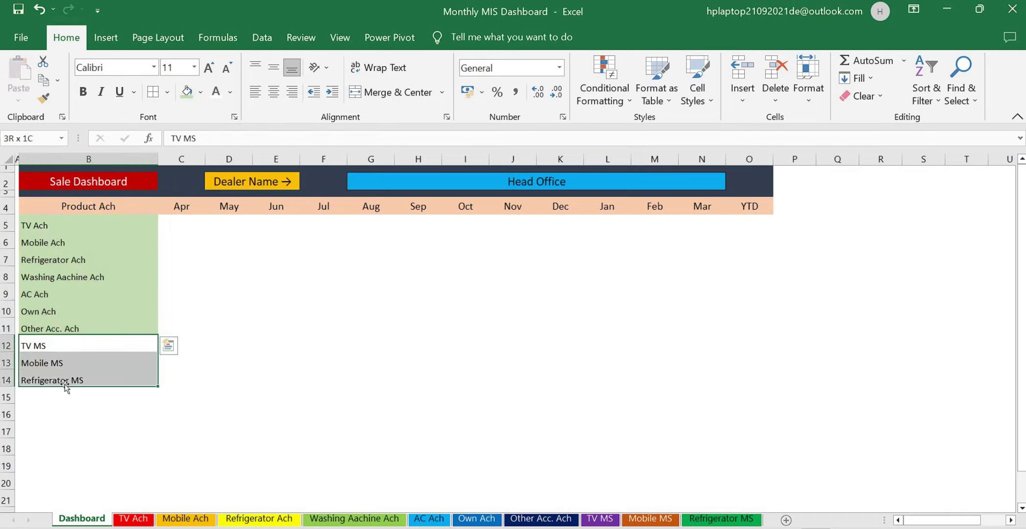
left_click(200, 93)
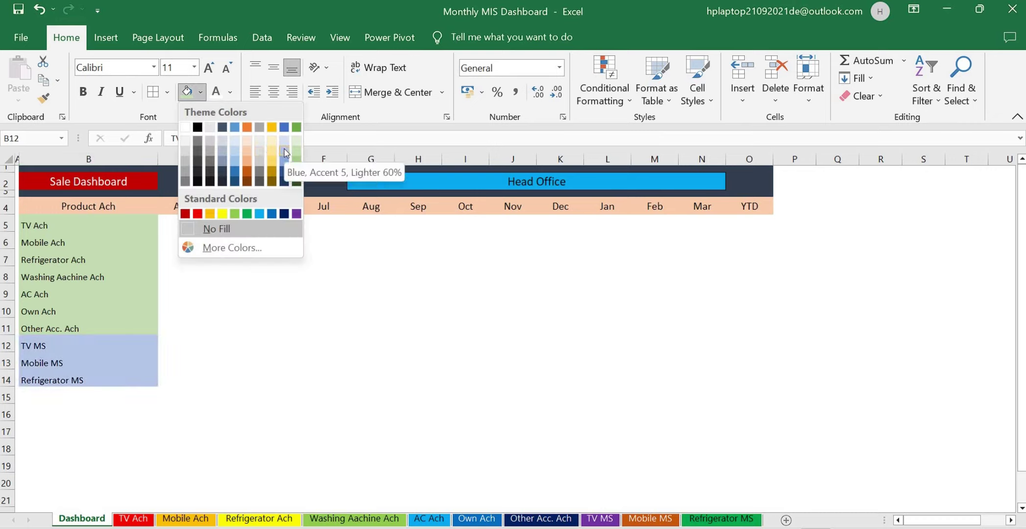
left_click(175, 220)
left_click(137, 245)
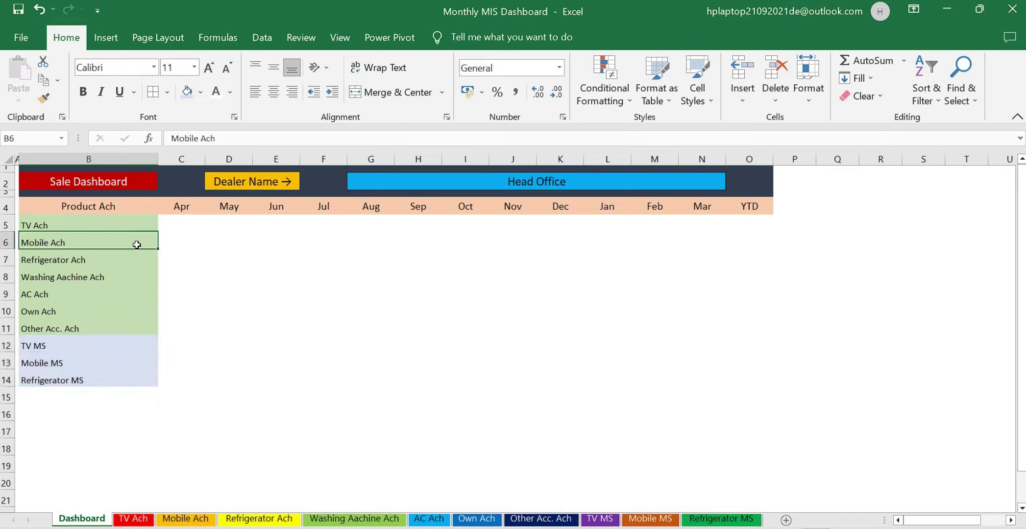
Set the product names in B5:B14 to font size 12, middle-aligned and left-aligned.
left_click_drag(95, 219, 96, 381)
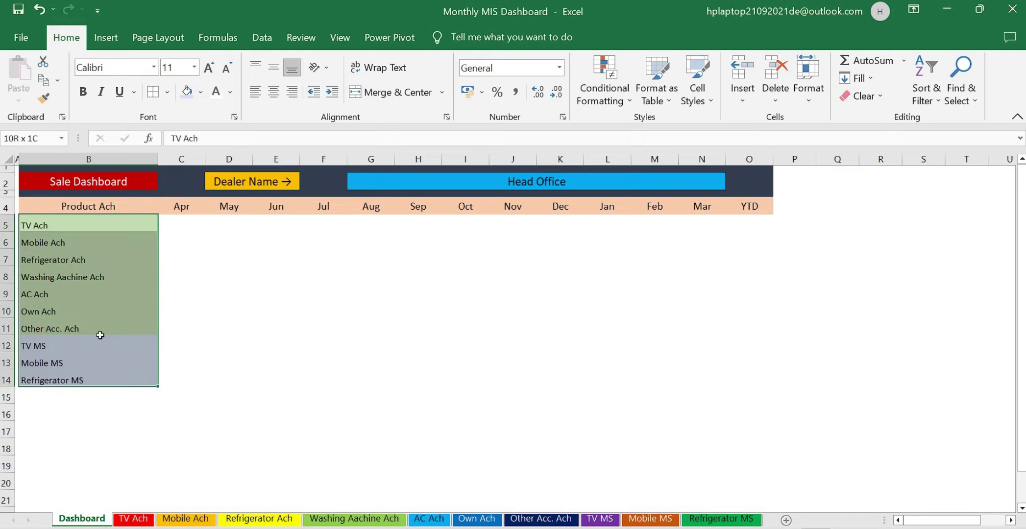
left_click(210, 69)
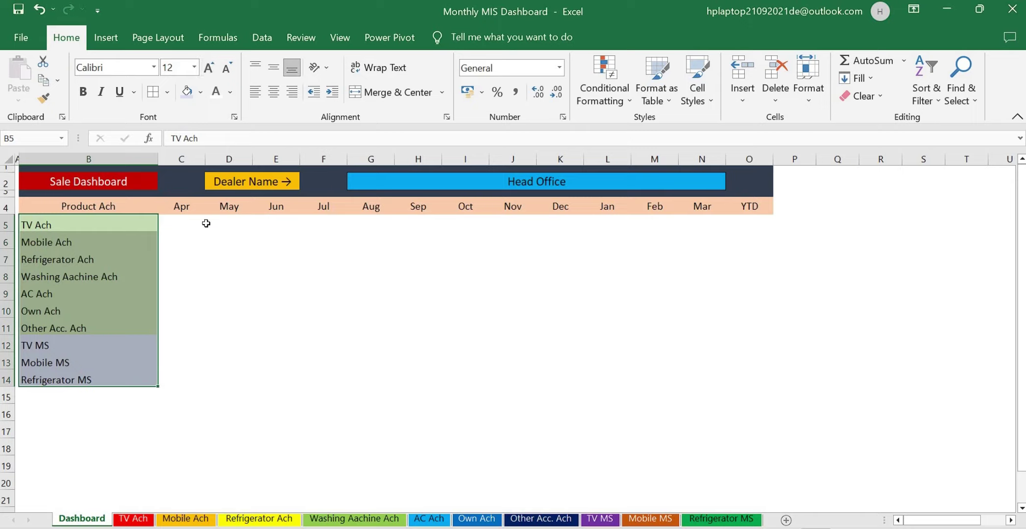
left_click(274, 69)
left_click(255, 93)
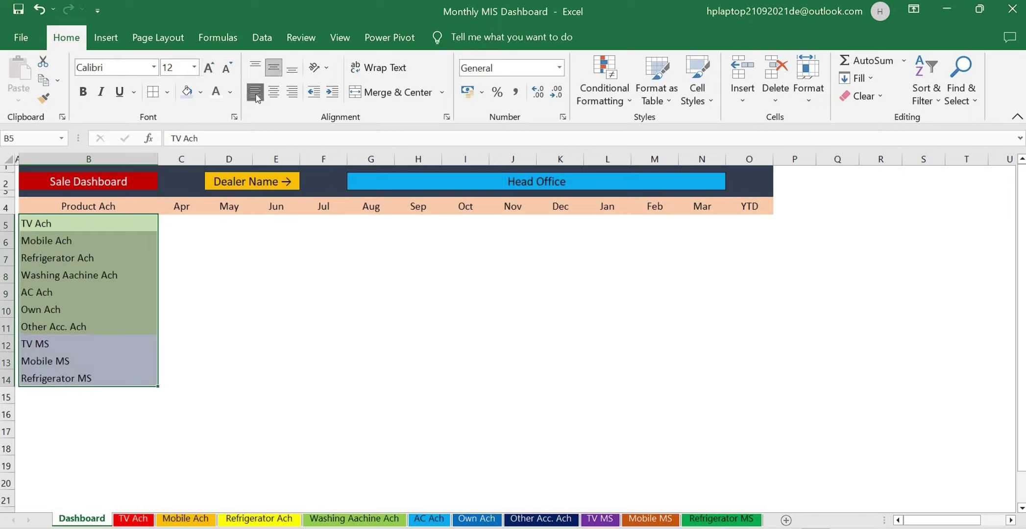
left_click(187, 227)
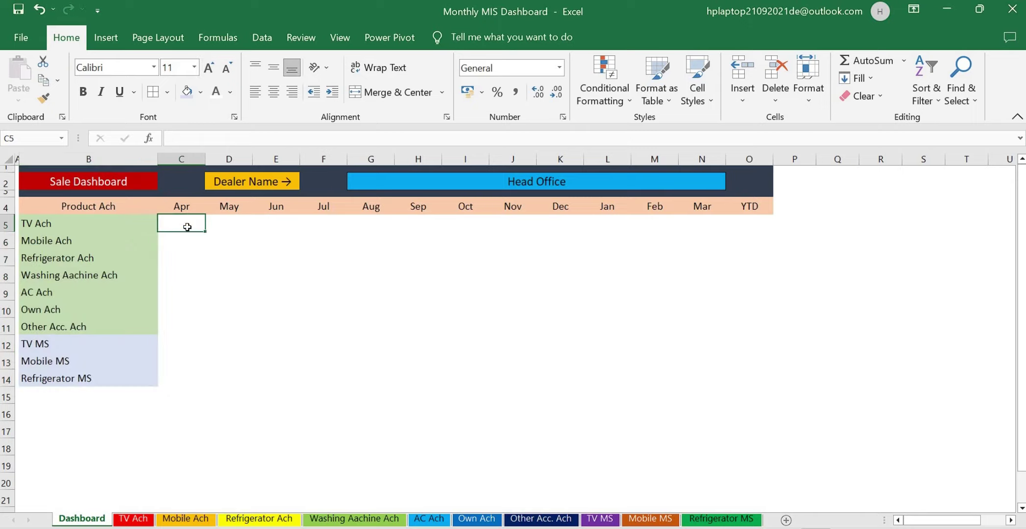
Enter the array formula =VLOOKUP($G$2,'TV Ach'!$A$1:$N$15,{2,3,4,5,6,7,8,9,10,11,12,13,14},0) in C5 for TV Ach.
type("=")
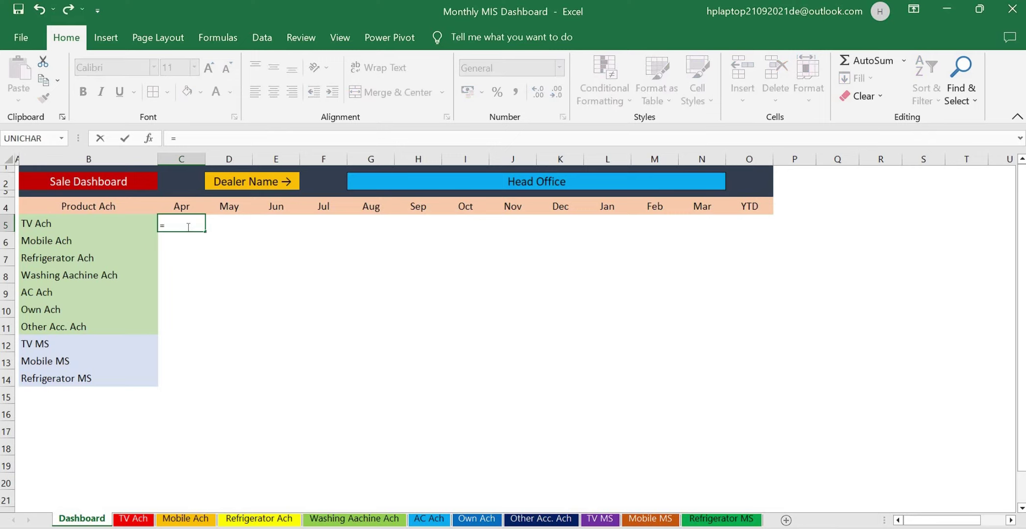
type("vloo")
key("Tab")
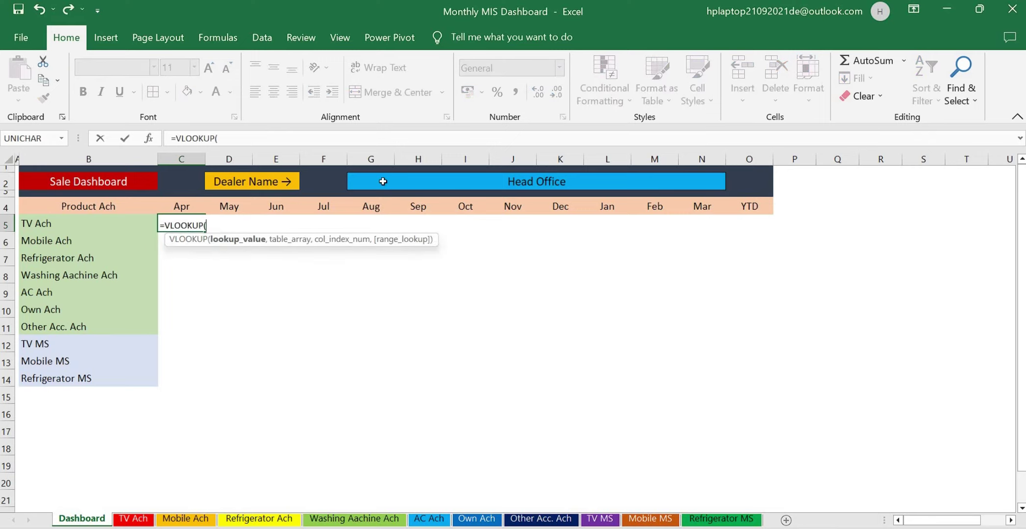
left_click(383, 182)
key("F4")
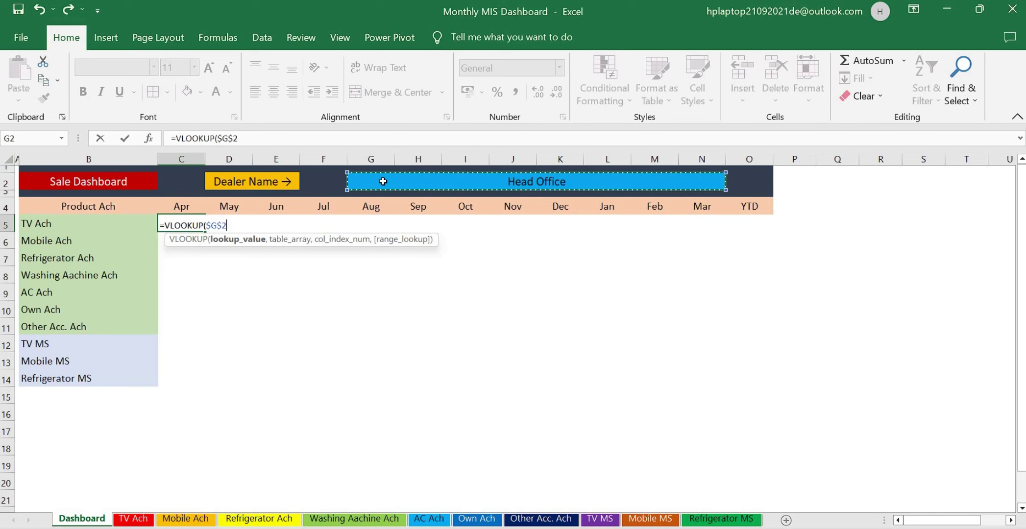
type(",")
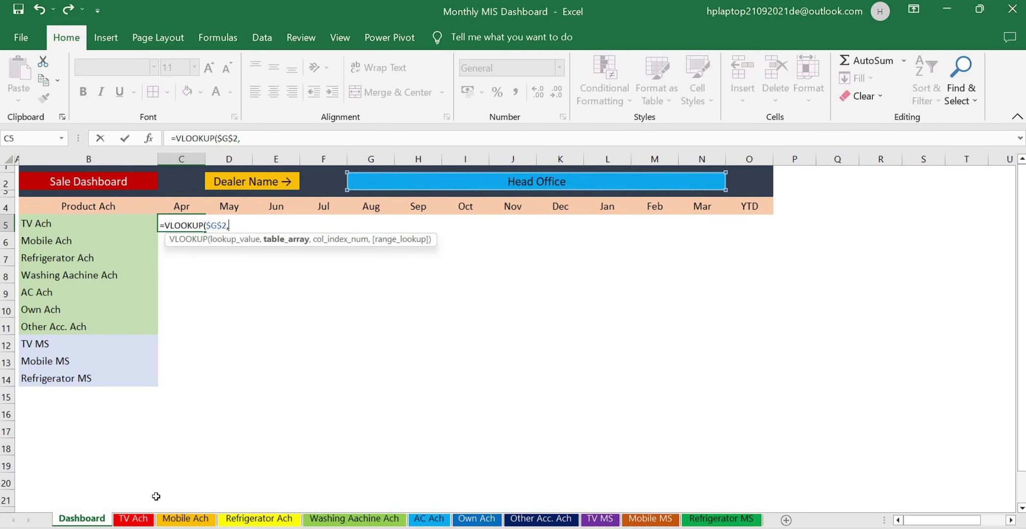
left_click(133, 518)
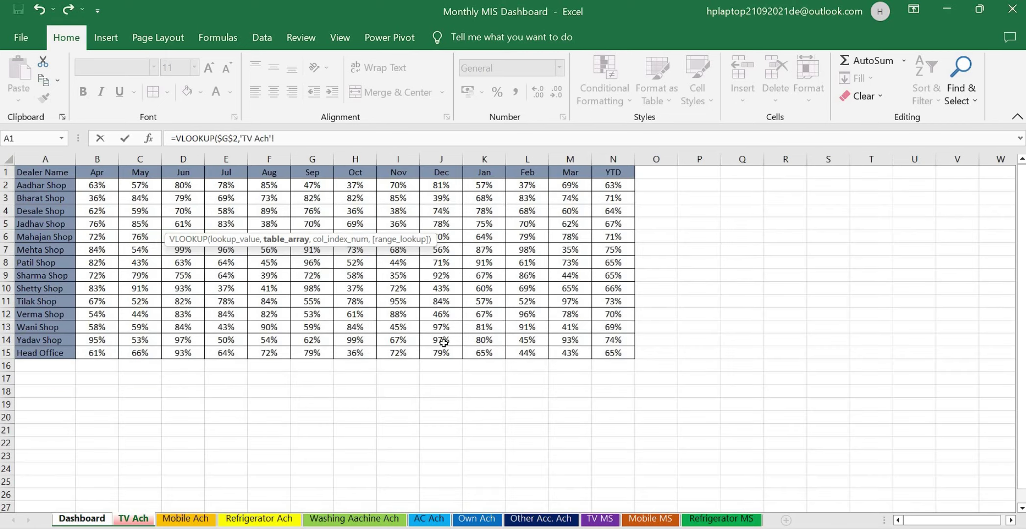
left_click_drag(45, 173, 609, 357)
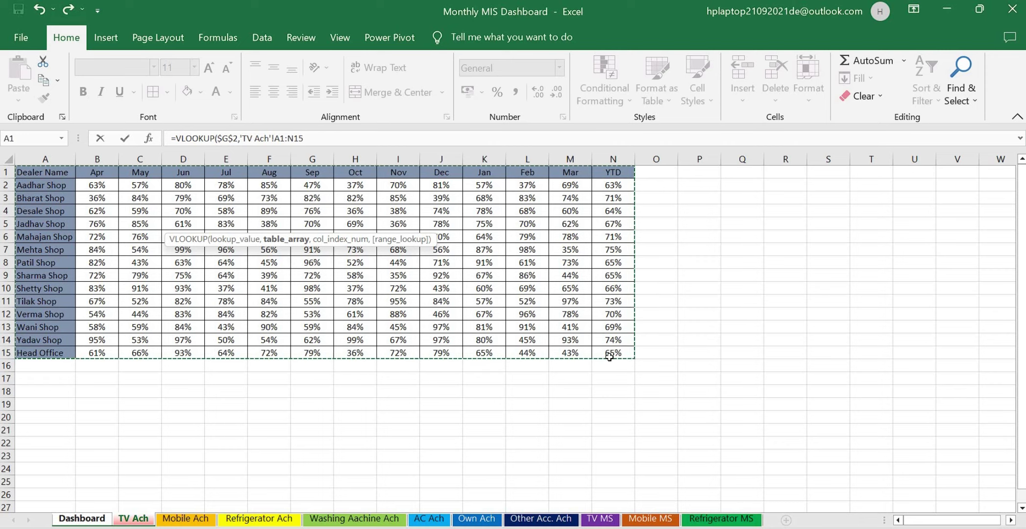
key("F4")
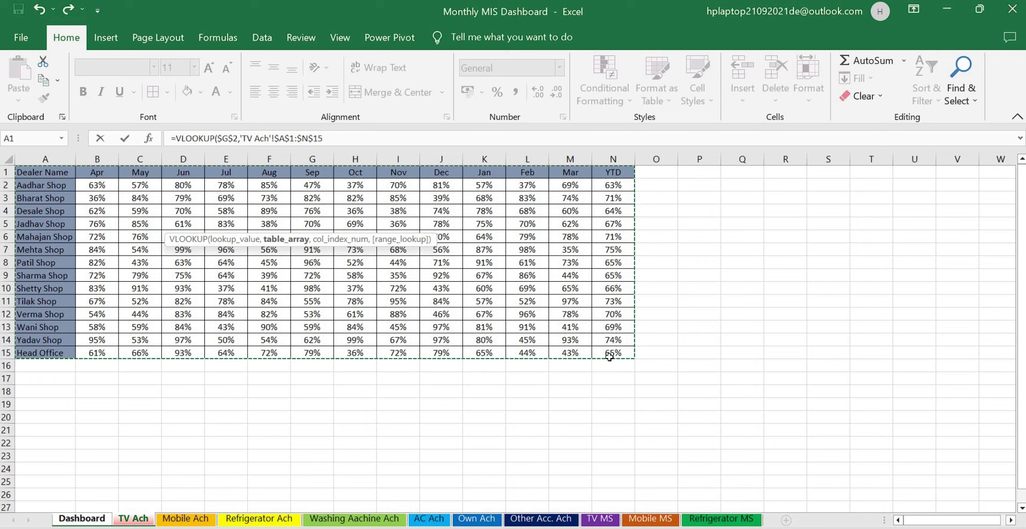
type(",")
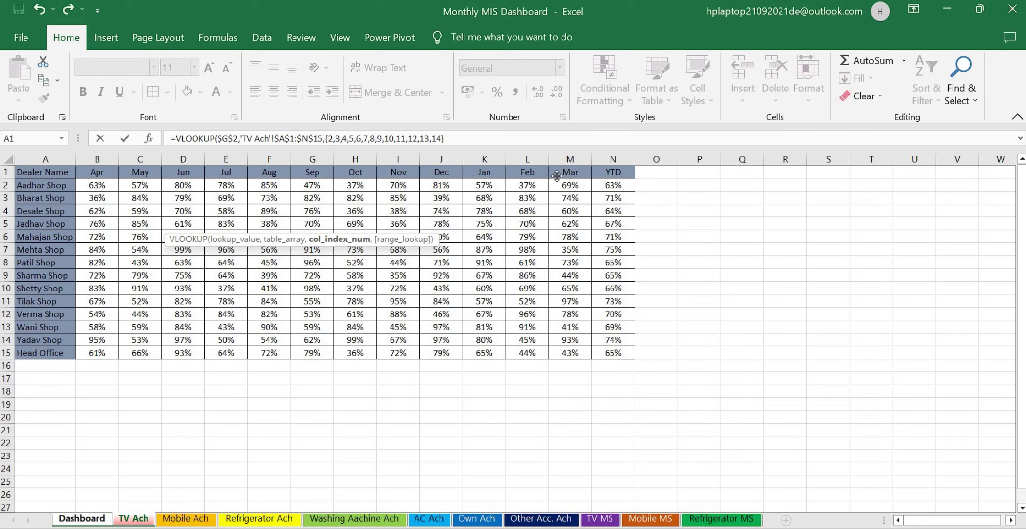
type(",0)")
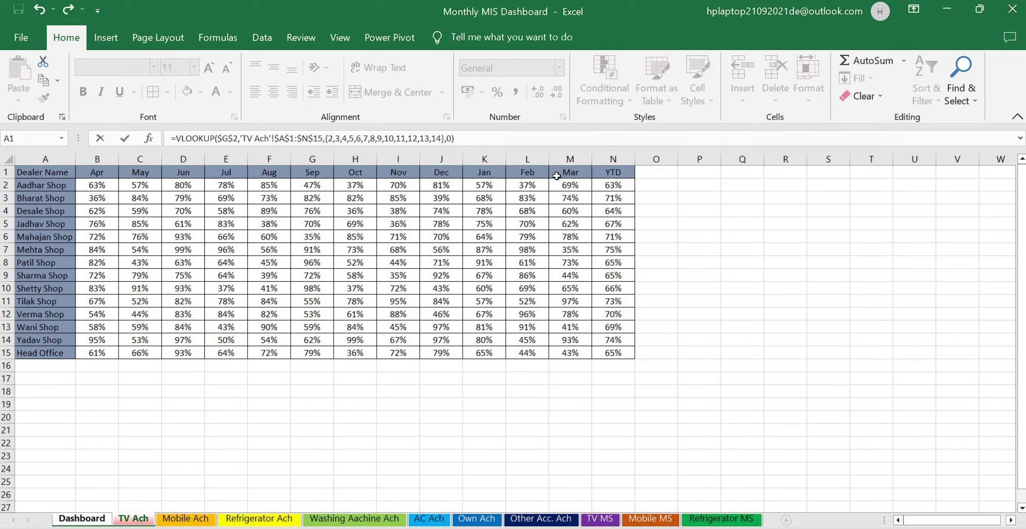
key("ctrl+shift+Return")
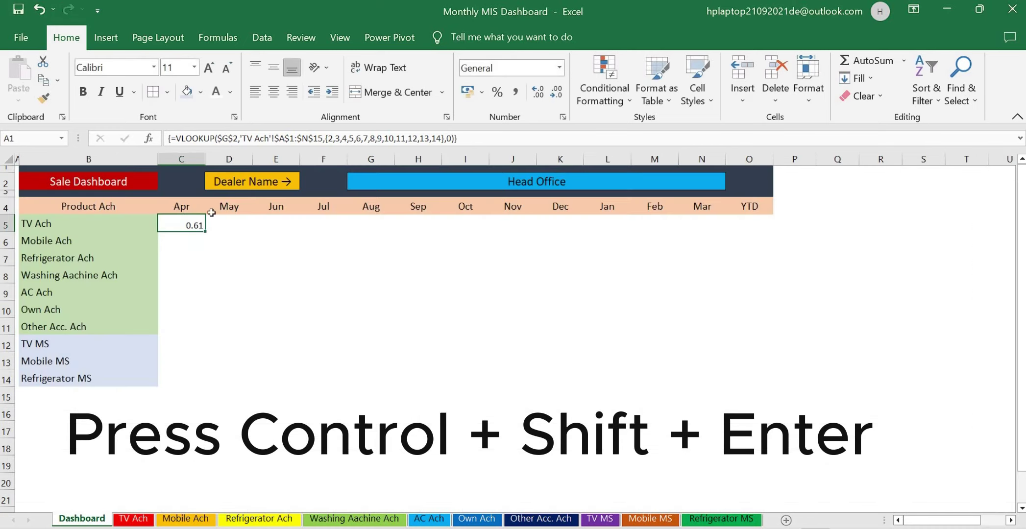
Extend the TV Ach lookup from C5 across C5:O5 as one array formula covering April to YTD.
key("shift+Right")
key("shift+Right")
key("shift+Right")
key("shift+Right")
key("shift+Right")
key("shift+Right")
key("shift+Right")
key("shift+Right")
key("shift+Right")
key("shift+Right")
key("shift+Right")
key("shift+Right")
left_click(511, 140)
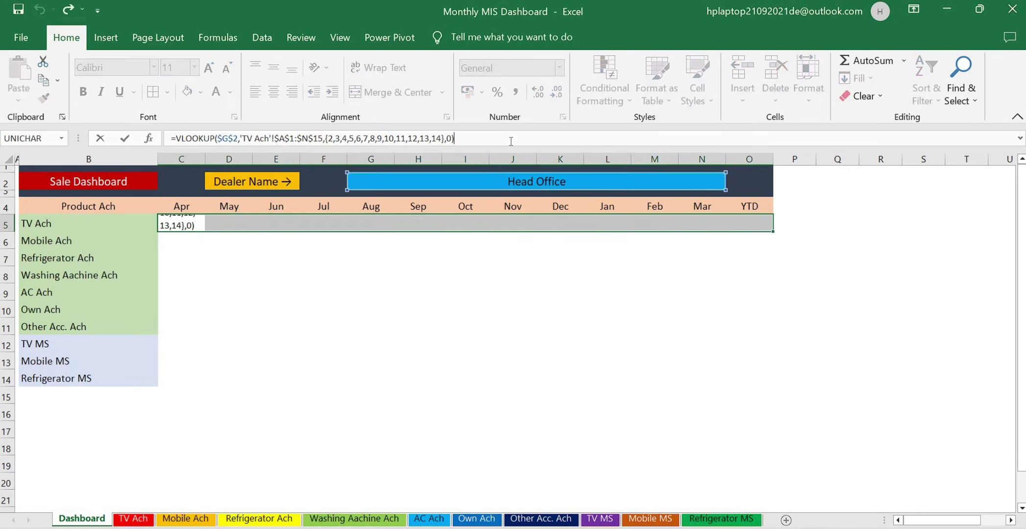
key("ctrl+shift+Return")
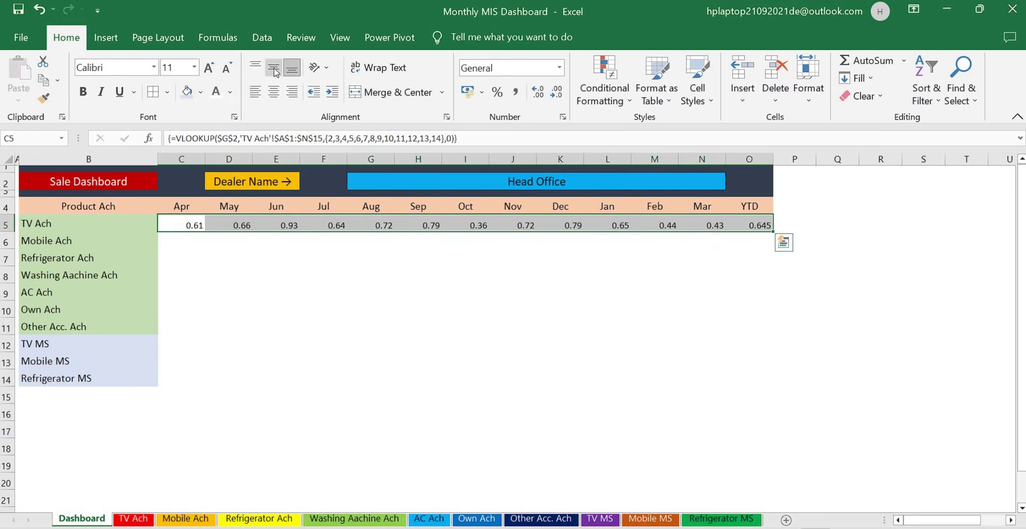
Format the TV Ach values in C5:O5 as percentages, centred and middle-aligned, at font size 12.
left_click(497, 92)
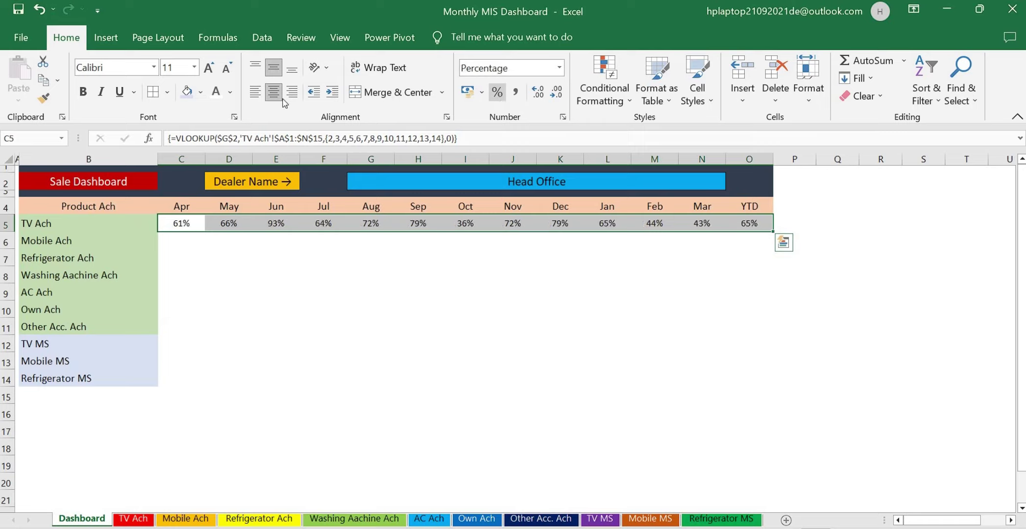
left_click(208, 68)
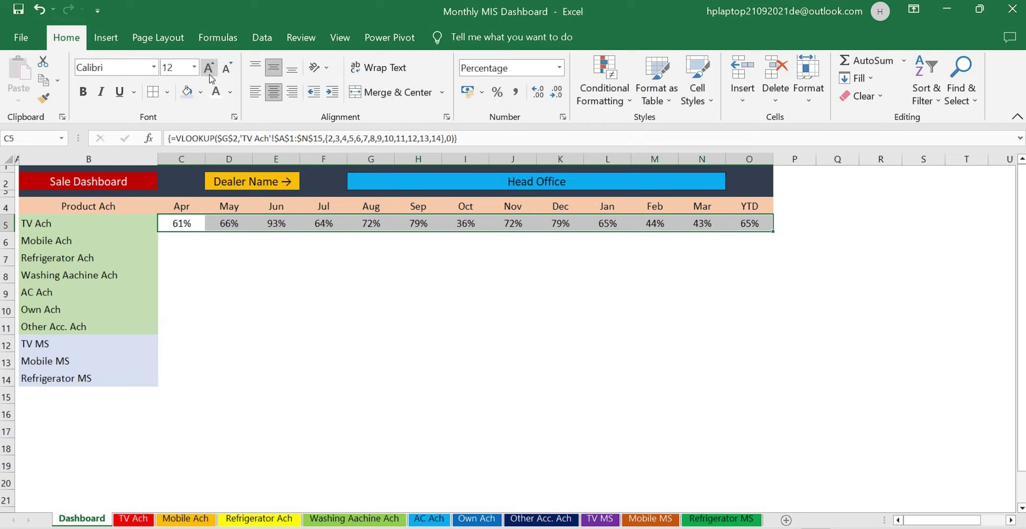
Enter the array formula =VLOOKUP($G$2,'Mobile Ach'!$A$1:$N$15,{2,3,4,5,6,7,8,9,10,11,12,13,14},0) in C6 for Mobile Ach.
left_click(185, 244)
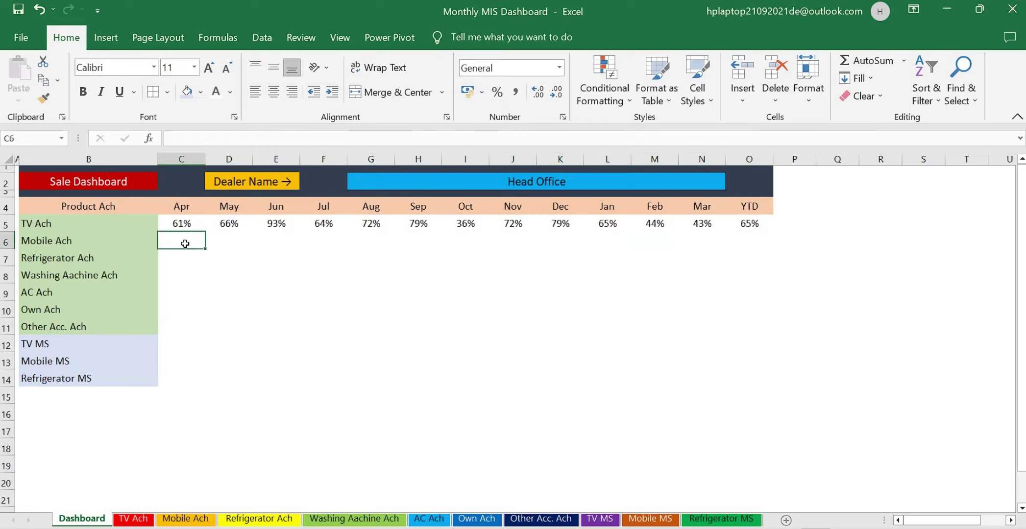
type("=vl")
key("Tab")
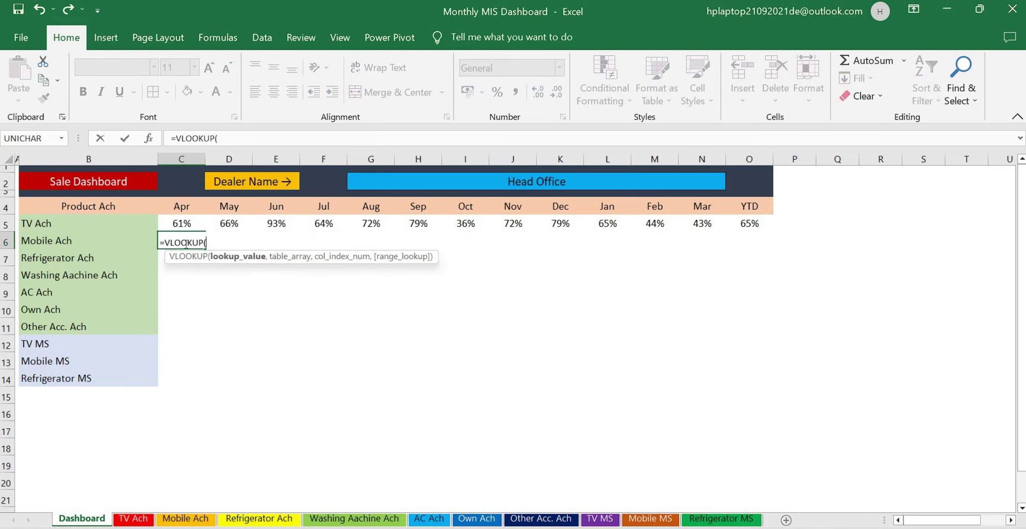
left_click(398, 186)
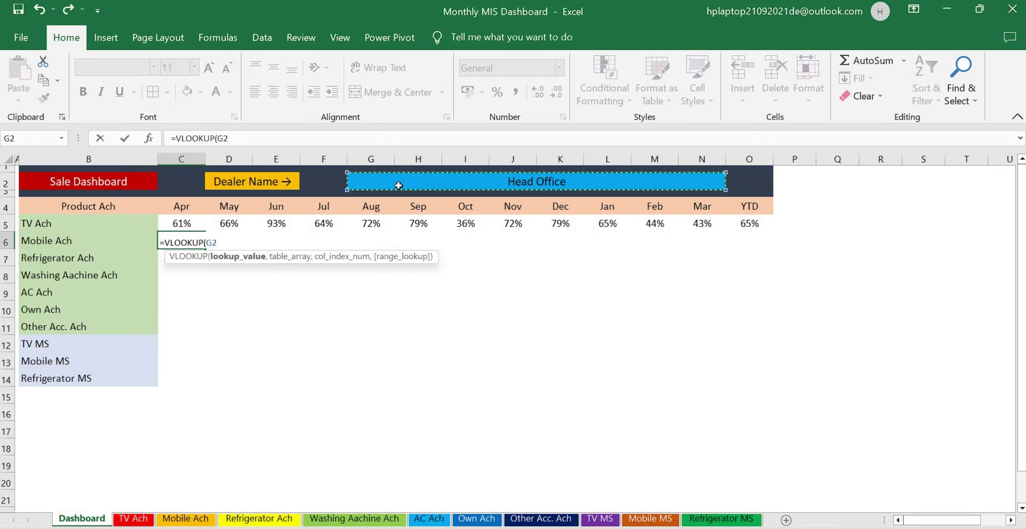
key("F4")
type(",")
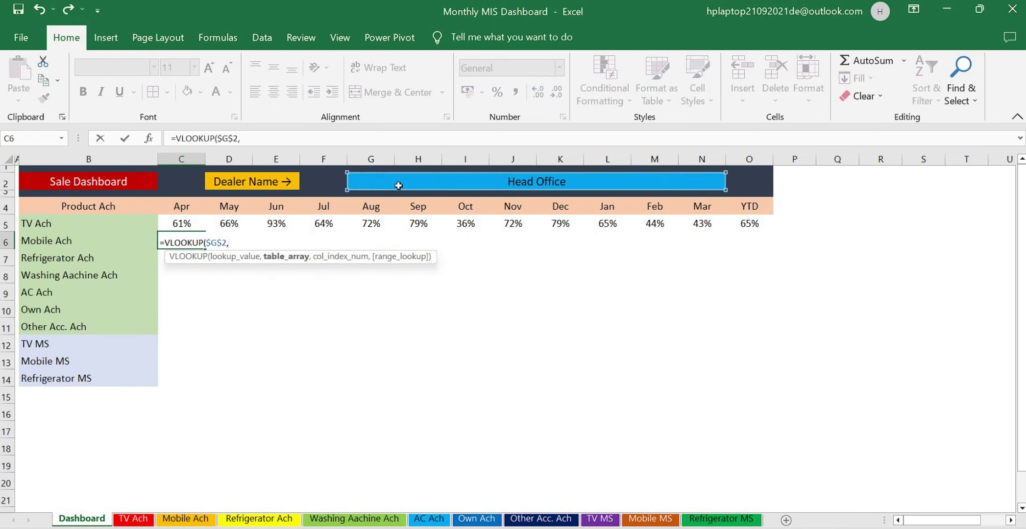
left_click(193, 519)
left_click_drag(48, 174, 614, 352)
key("F4")
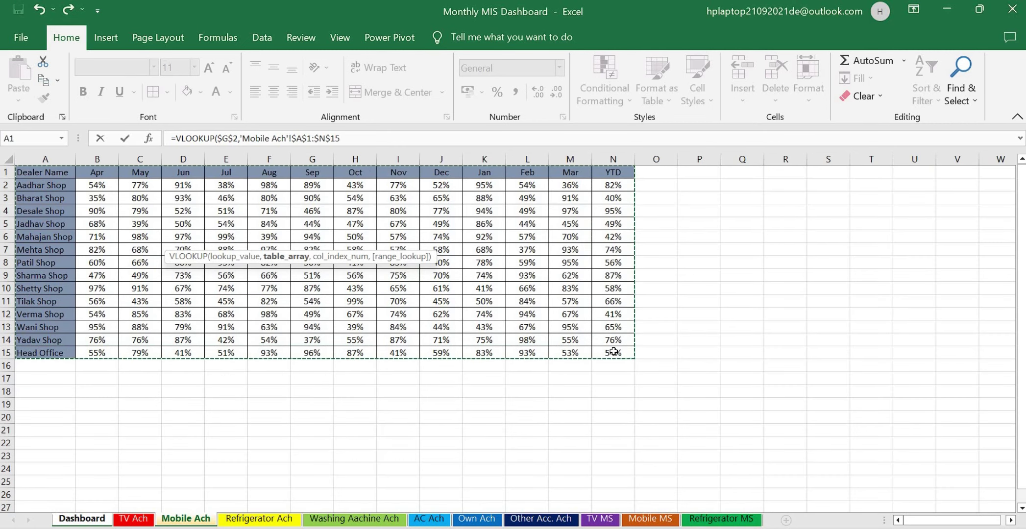
type(",")
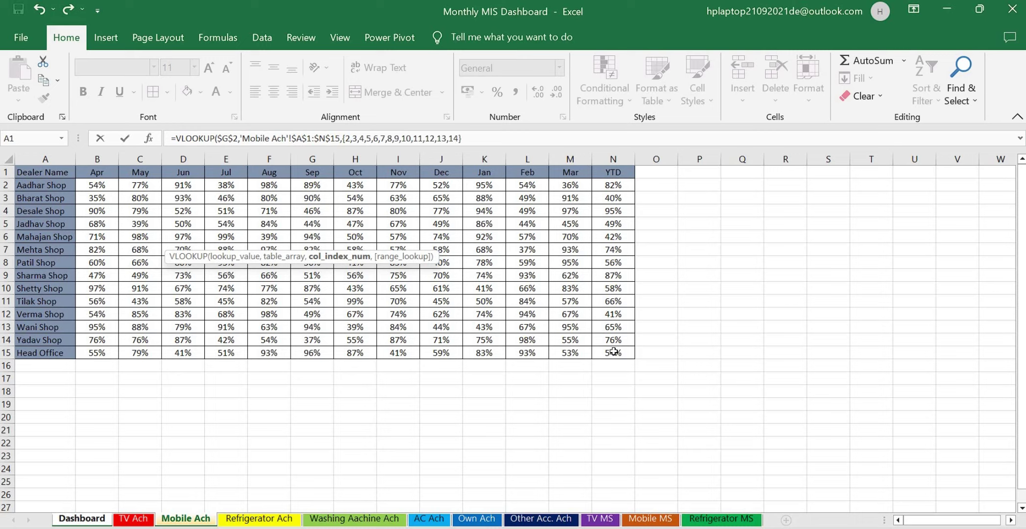
type(",0)")
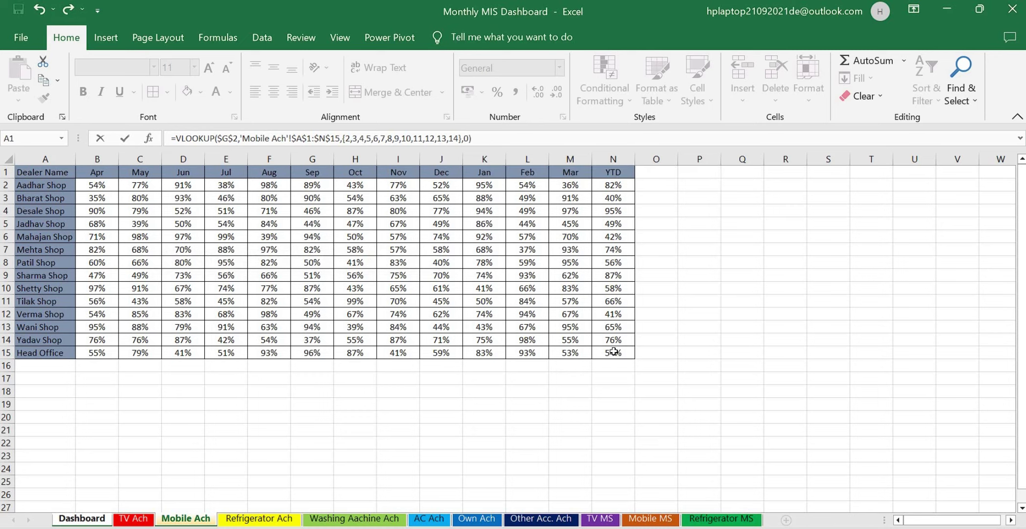
key("ctrl+shift+Return")
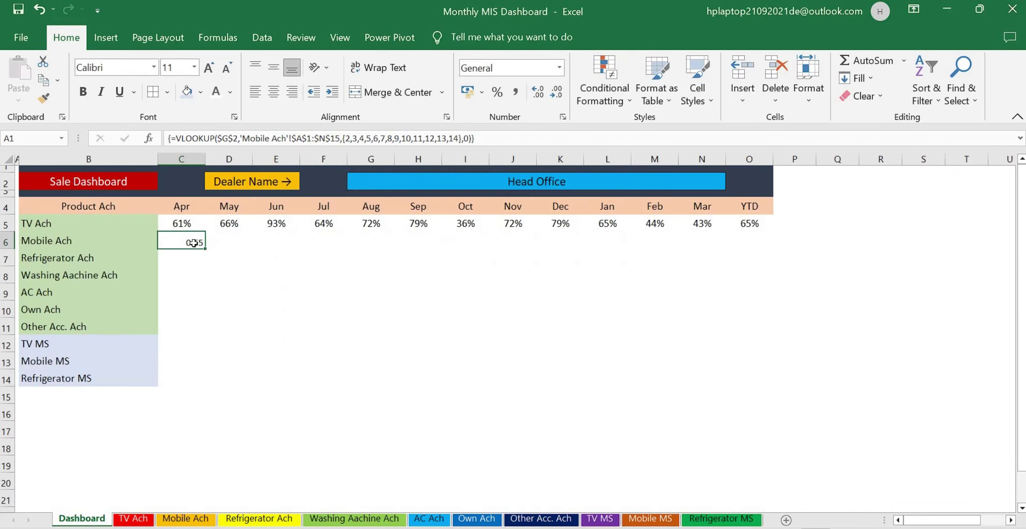
Extend the Mobile Ach lookup from C6 across C6:O6 as one array formula.
left_click_drag(193, 244, 759, 246)
left_click(508, 139)
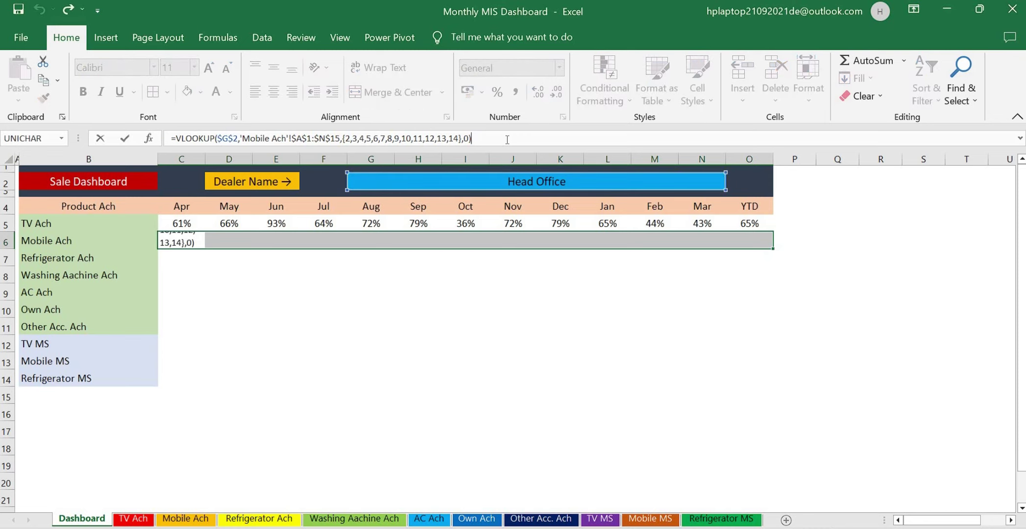
key("ctrl+shift+Return")
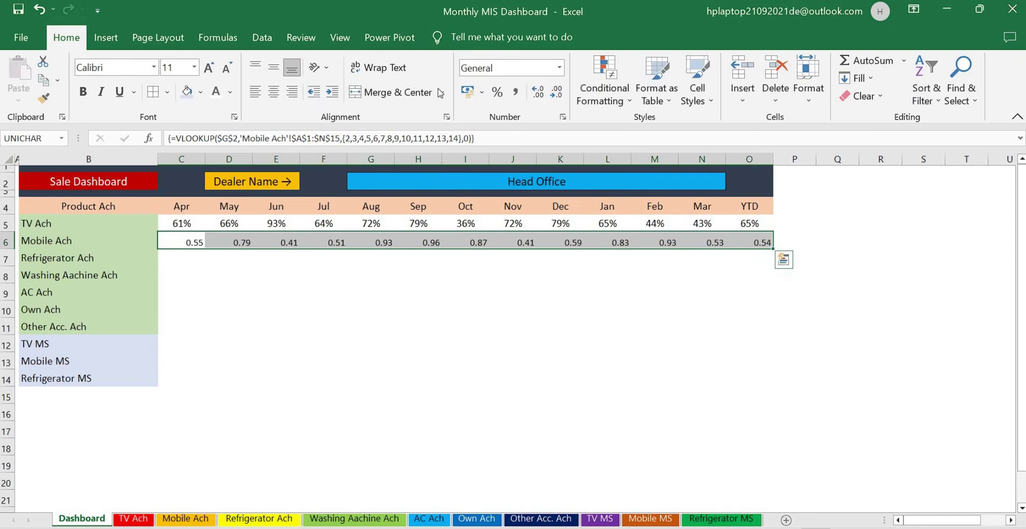
Format the Mobile Ach values in C6:O6 as percentages, centred and middle-aligned, at font size 12.
left_click(497, 92)
left_click(273, 68)
left_click(273, 92)
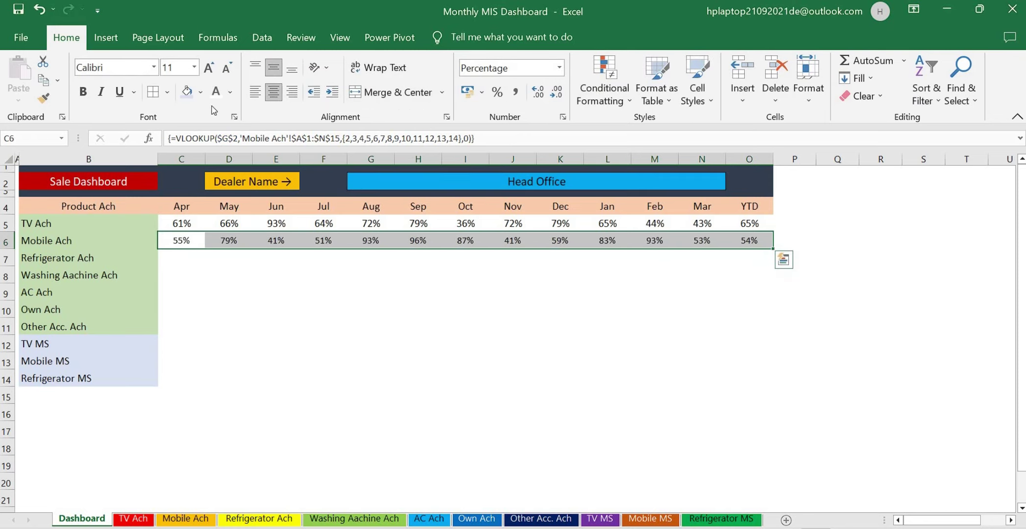
left_click(209, 68)
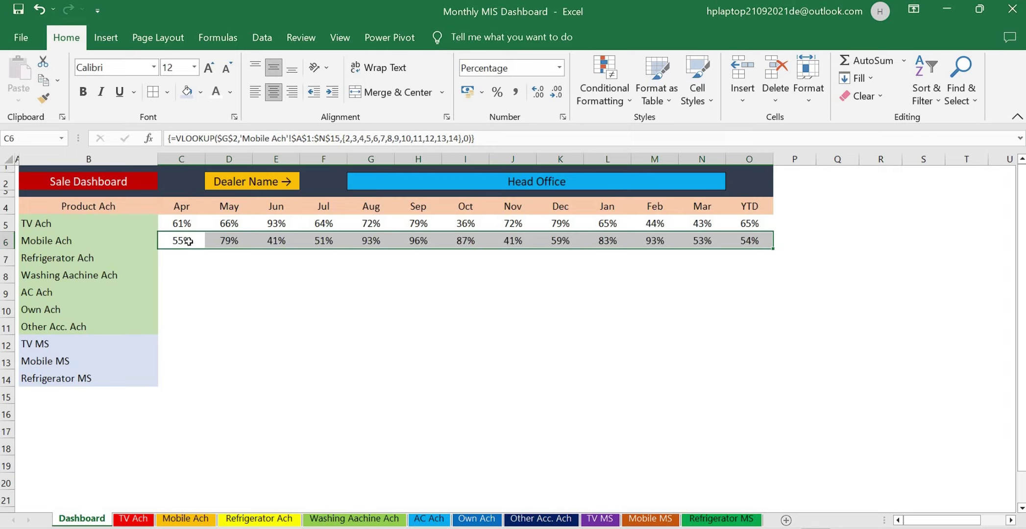
Fill the C6 formula down to C7 and change its lookup sheet to 'Refrigerator Ach', keeping it an array formula.
left_click(189, 241)
left_click_drag(435, 238, 207, 264)
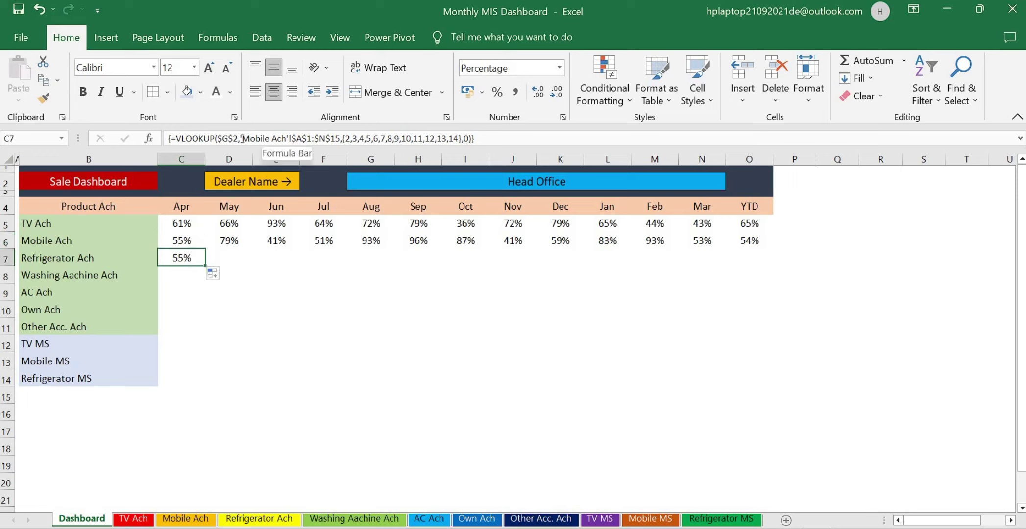
left_click_drag(241, 139, 279, 140)
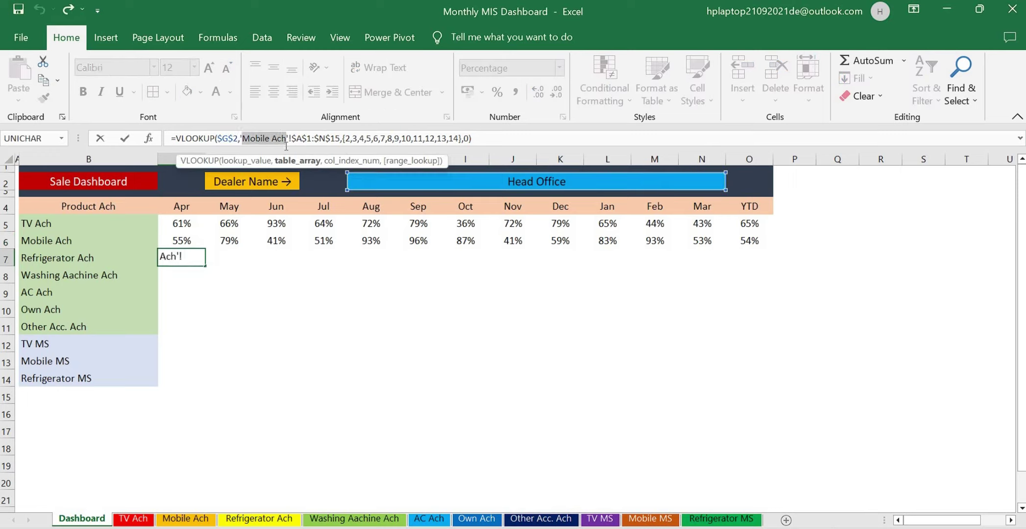
key("BackSpace")
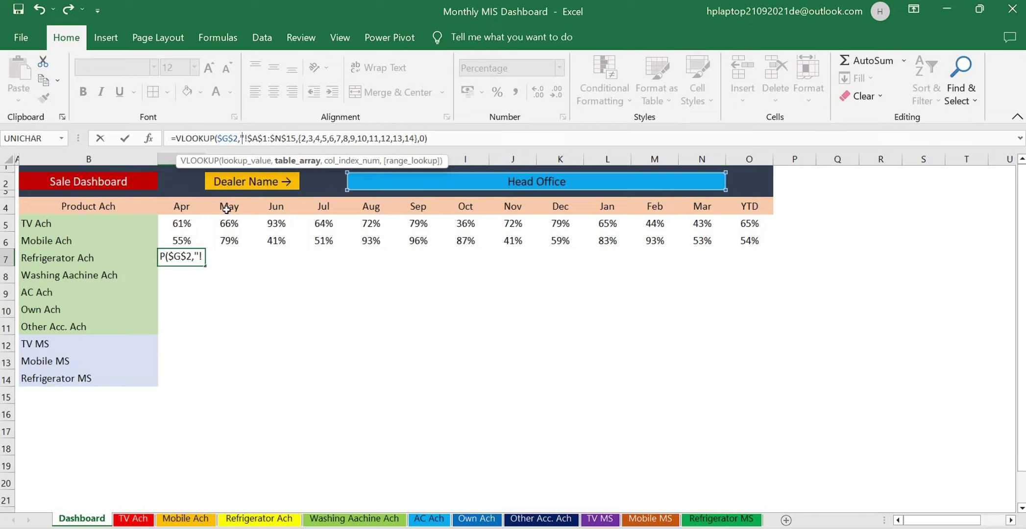
type("Refri")
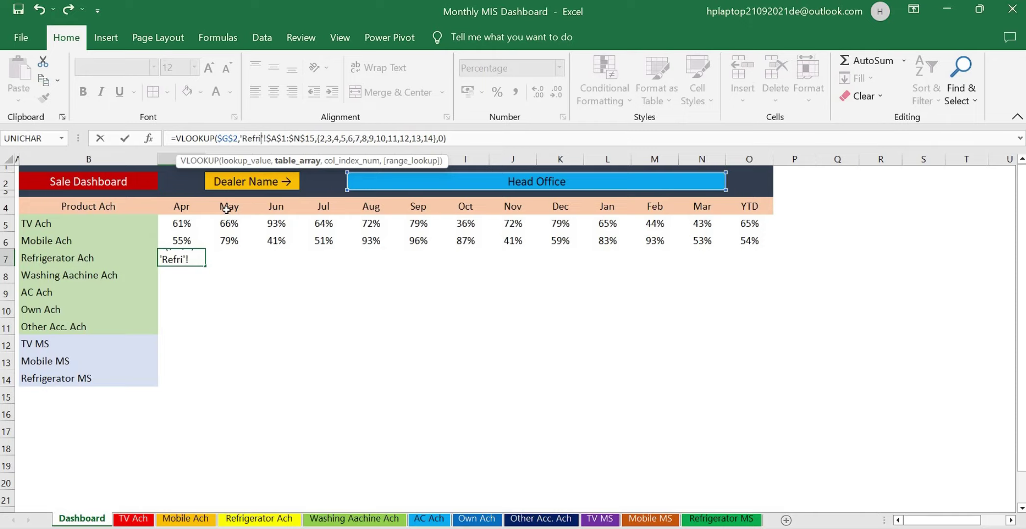
type("gerator")
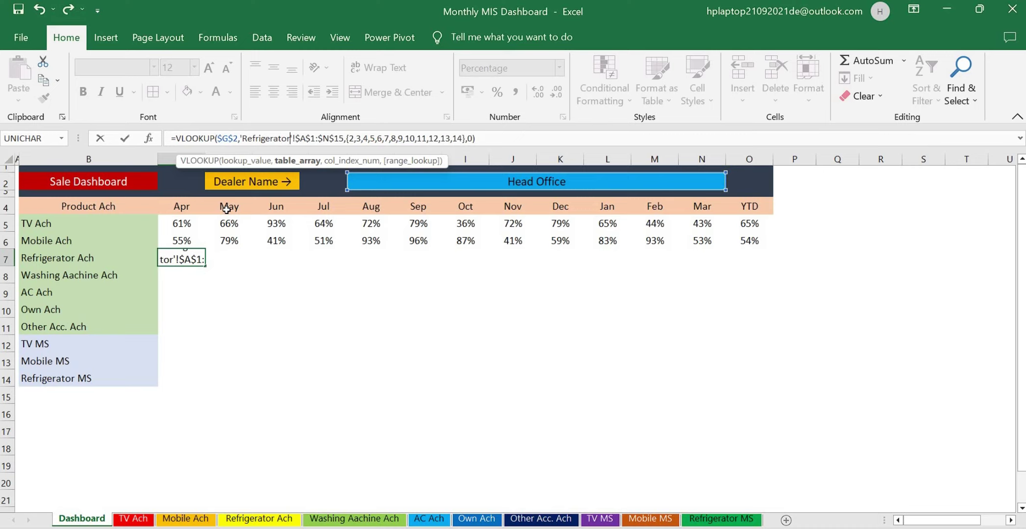
type(" Ach")
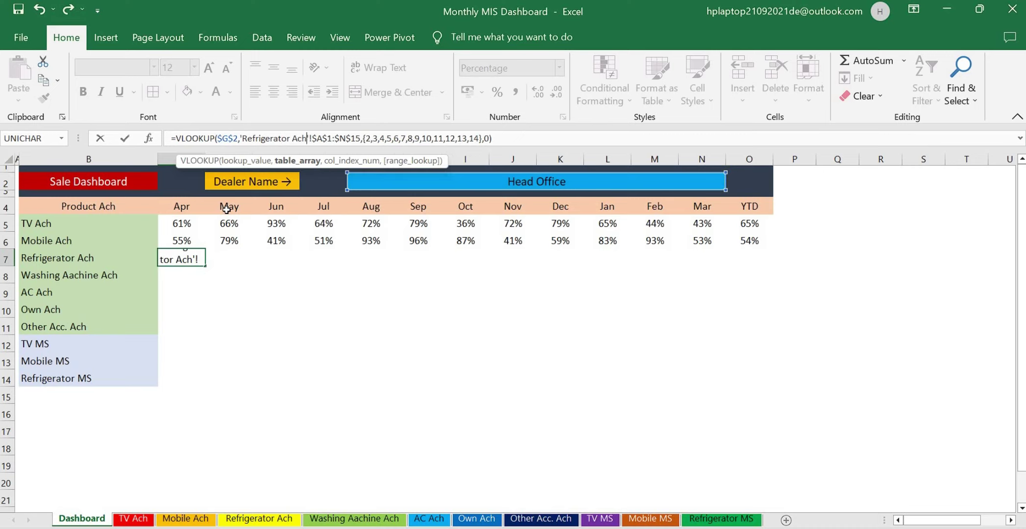
key("ctrl+shift+Return")
Extend the Refrigerator Ach lookup from C7 across C7:O7 as one array formula.
left_click_drag(188, 260, 758, 259)
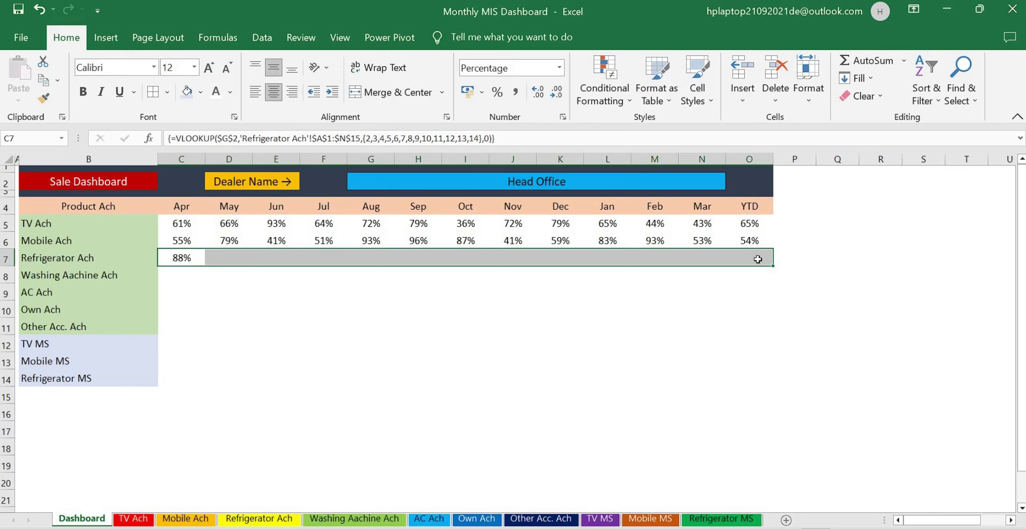
left_click(541, 137)
key("ctrl+shift+Return")
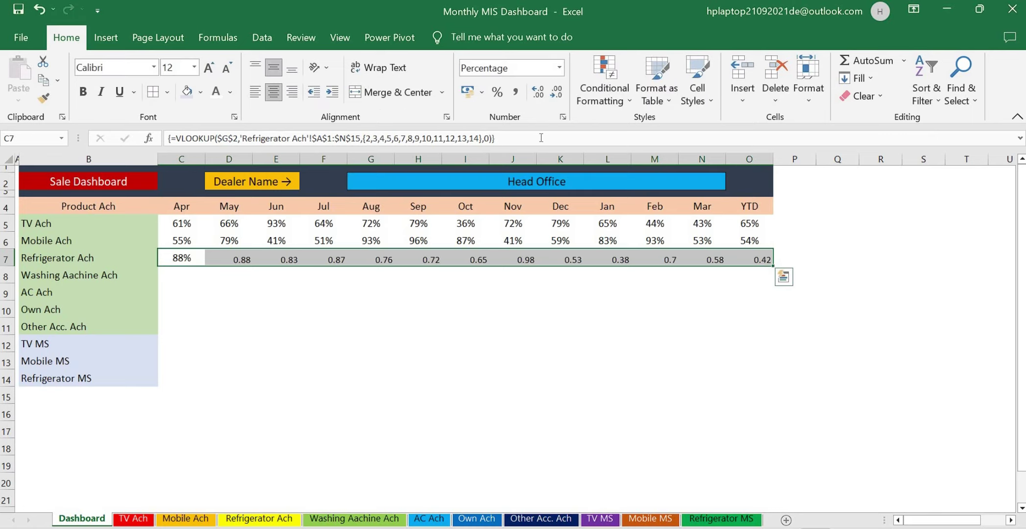
Format the Refrigerator Ach values in C7:O7 as percentages, middle-aligned, at font size 12.
left_click(507, 93)
left_click(273, 72)
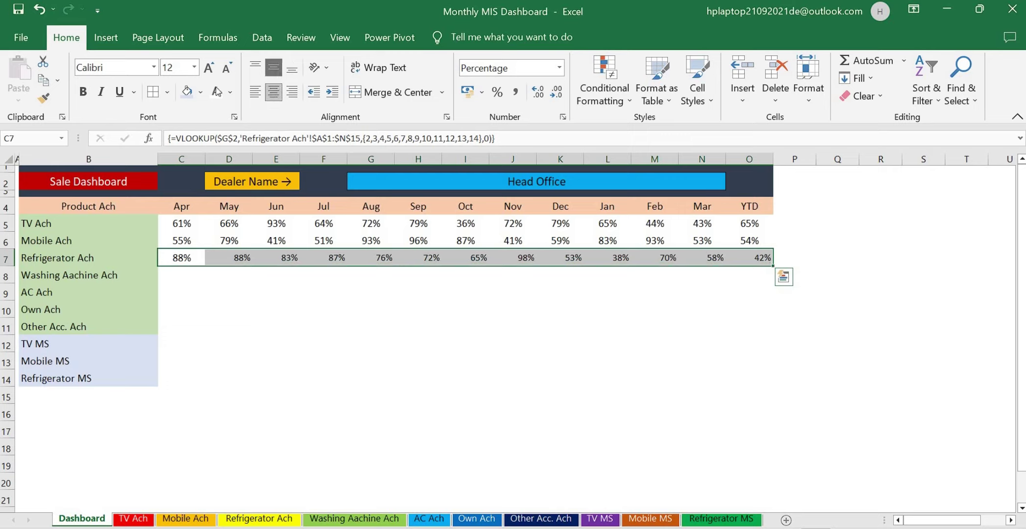
left_click(209, 68)
left_click(226, 68)
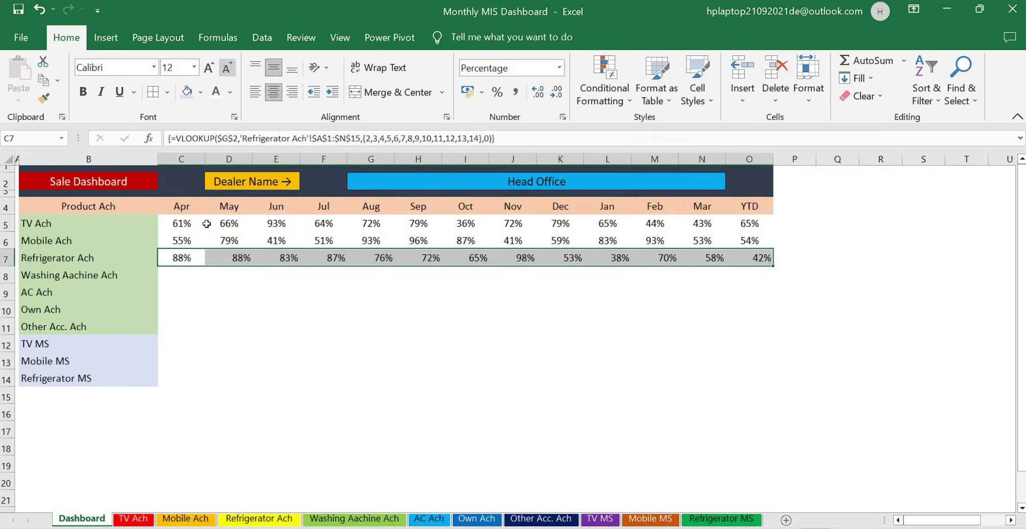
Fill the C7 formula down to C8 and change its lookup sheet to 'Washing Aachine Ach', keeping it an array formula.
left_click(195, 257)
left_click_drag(203, 266, 204, 282)
left_click(54, 275)
key("F2")
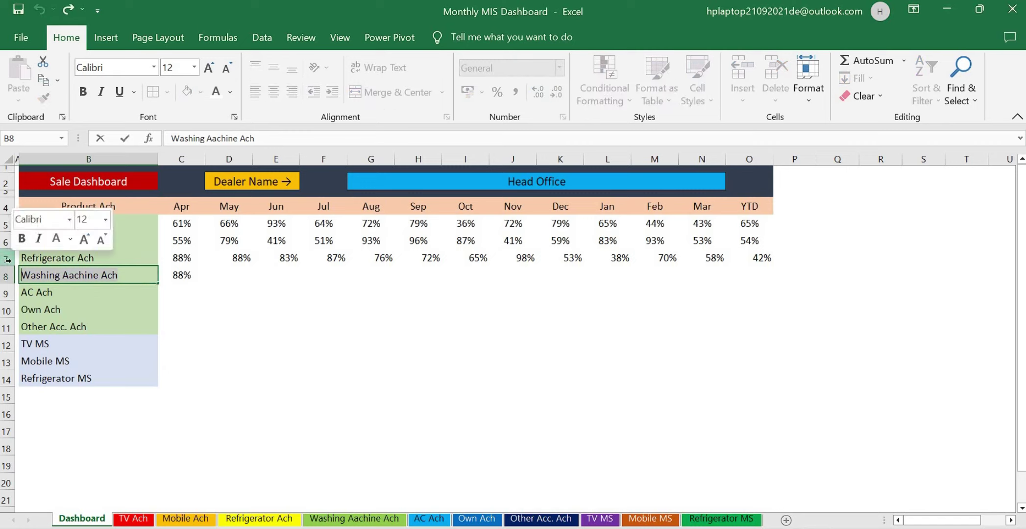
left_click(114, 308)
left_click(179, 275)
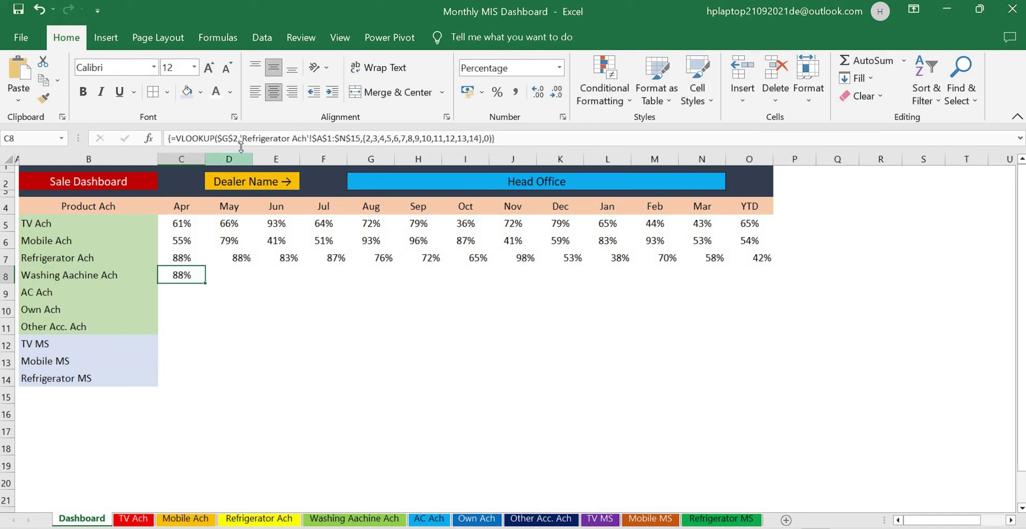
left_click_drag(242, 138, 288, 139)
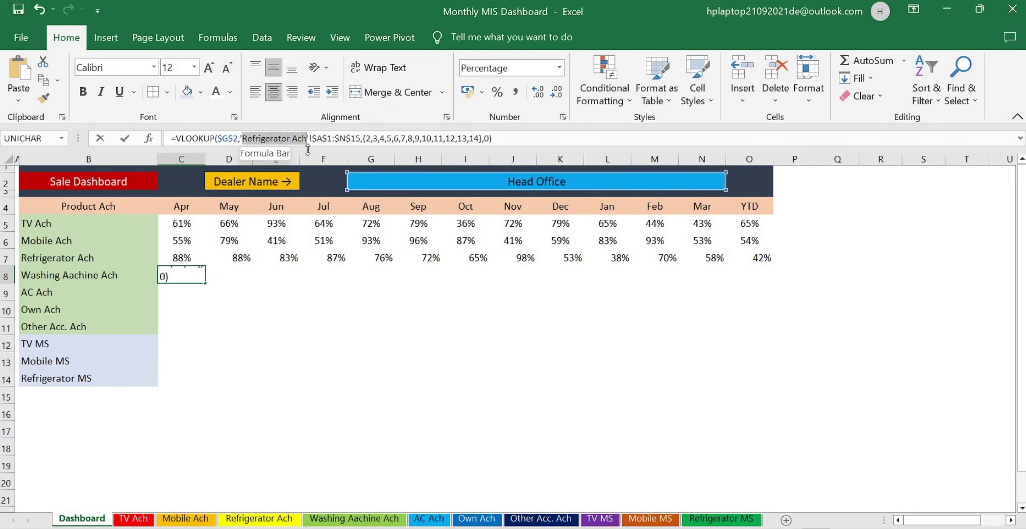
type("Washing Aachine")
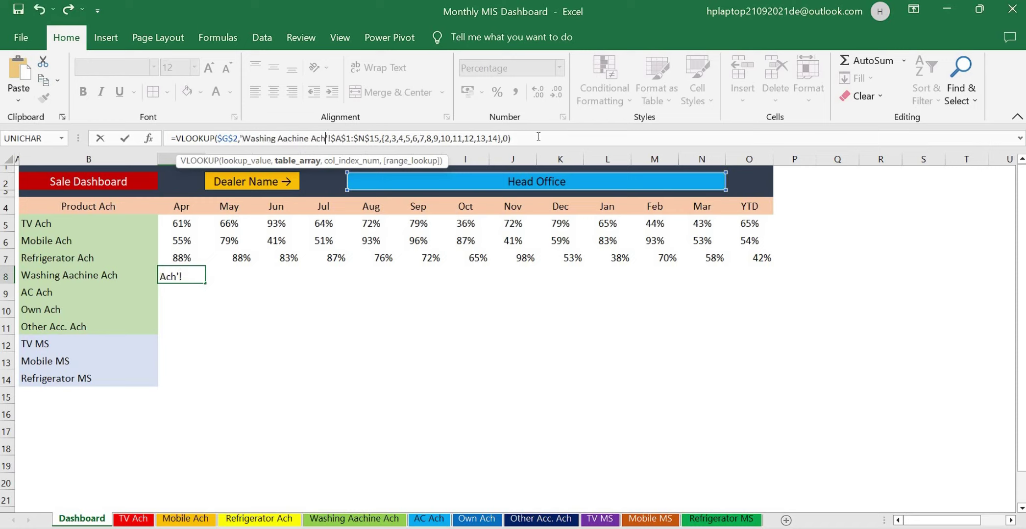
key("ctrl+shift+Return")
Extend the Washing Aachine Ach array lookup across C8:O8 and format it as centred, middle-aligned percentages at font size 12.
left_click_drag(192, 279, 551, 142)
left_click(497, 92)
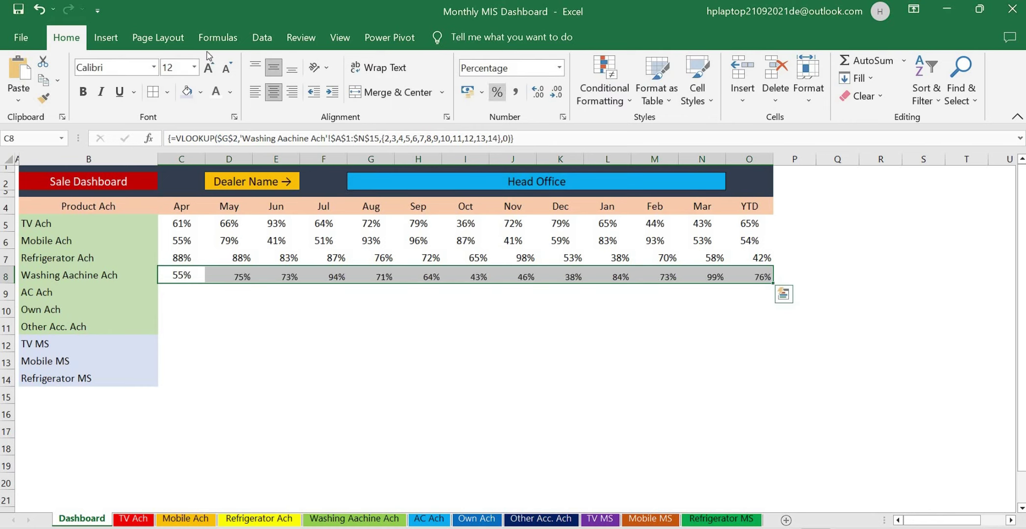
left_click(209, 68)
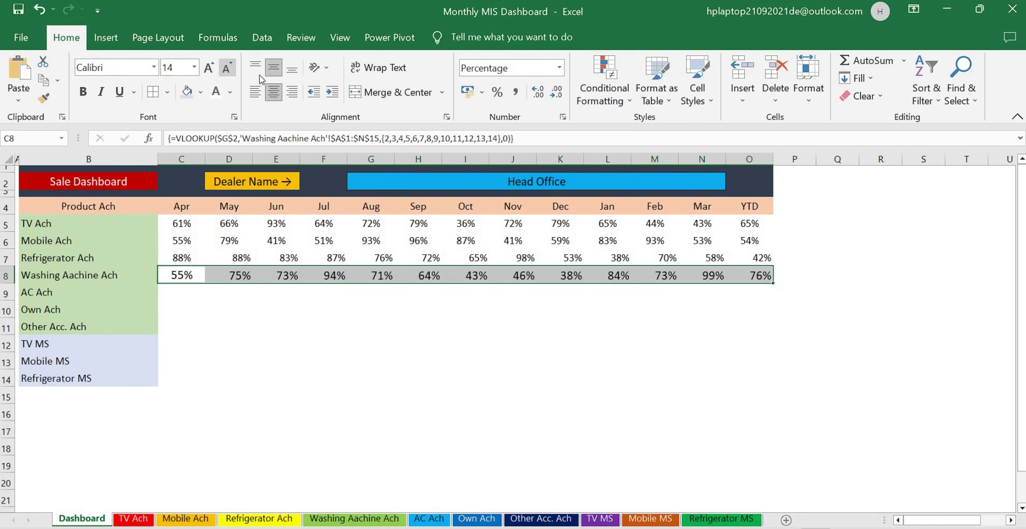
left_click(227, 68)
left_click(292, 68)
left_click(274, 68)
left_click(274, 92)
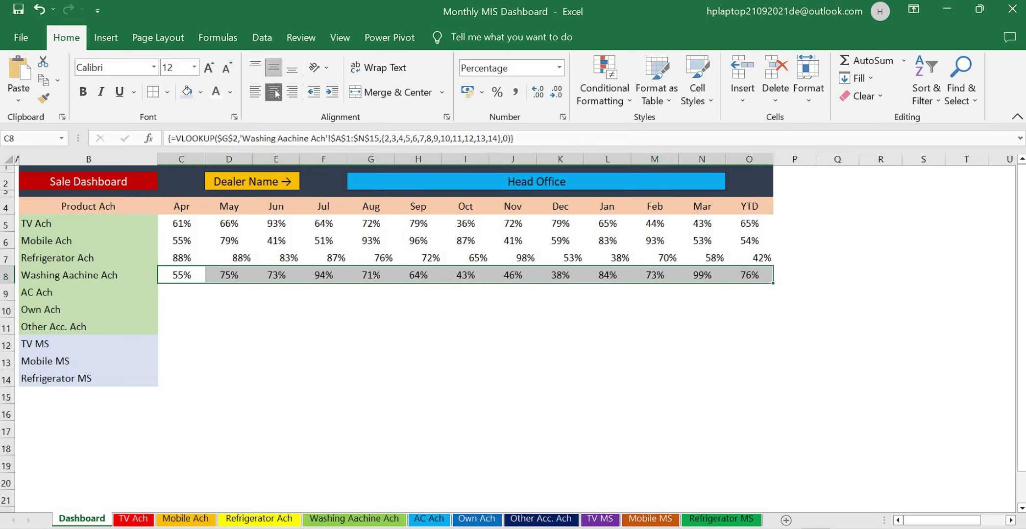
Centre and middle-align the Mobile Ach and Refrigerator Ach values in C6:O7.
left_click_drag(181, 241, 764, 258)
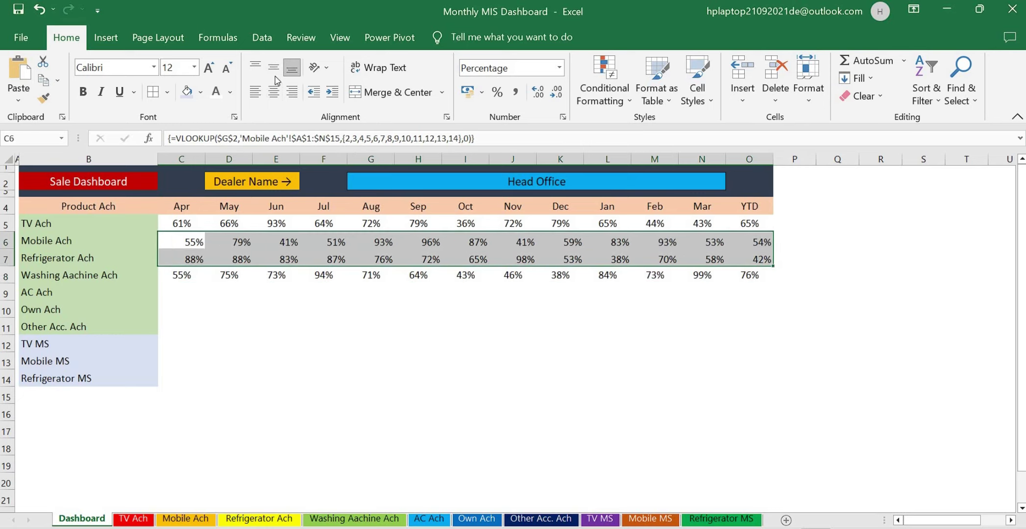
left_click(273, 92)
left_click(182, 294)
Fill the C8 formula down to C9 and change its lookup sheet to 'AC Ach', keeping it an array formula.
left_click(190, 272)
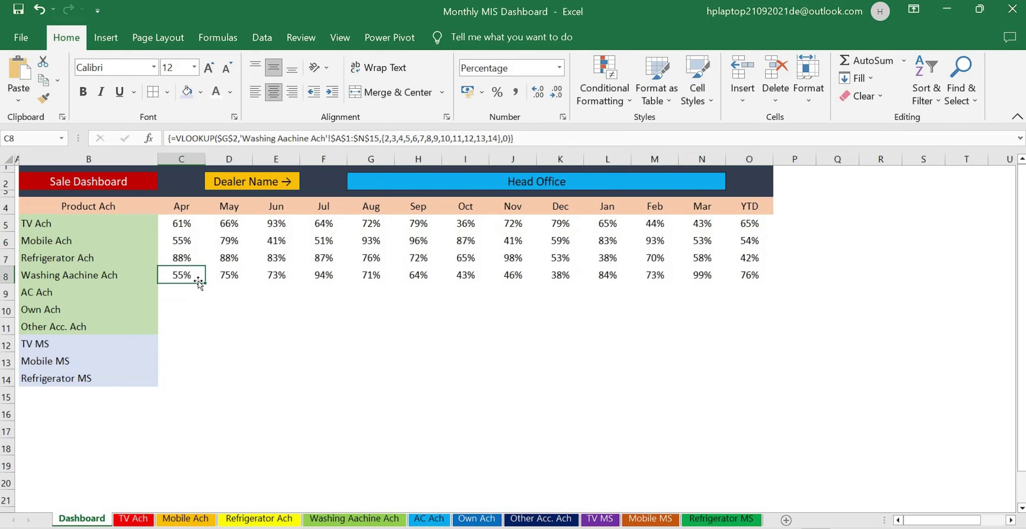
left_click_drag(204, 285, 202, 293)
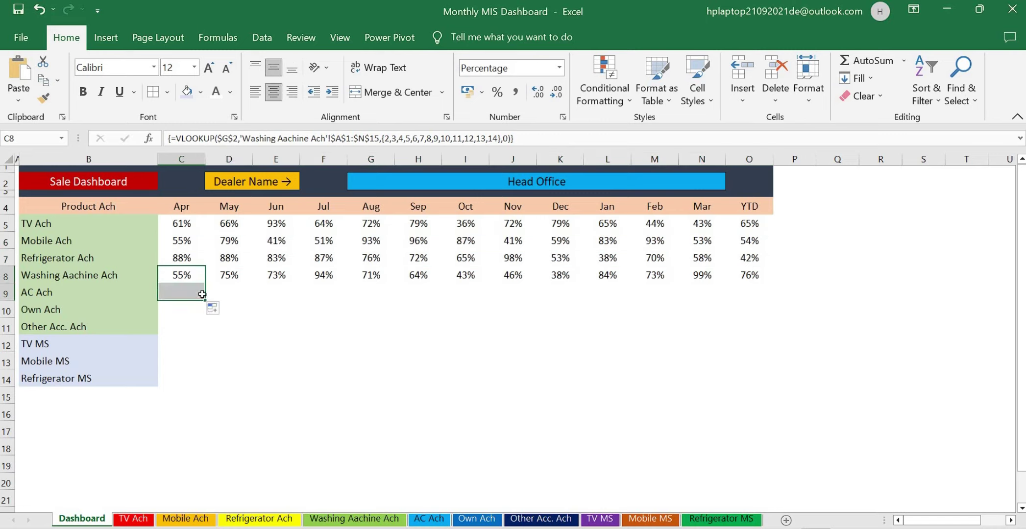
left_click(81, 298)
key("F2")
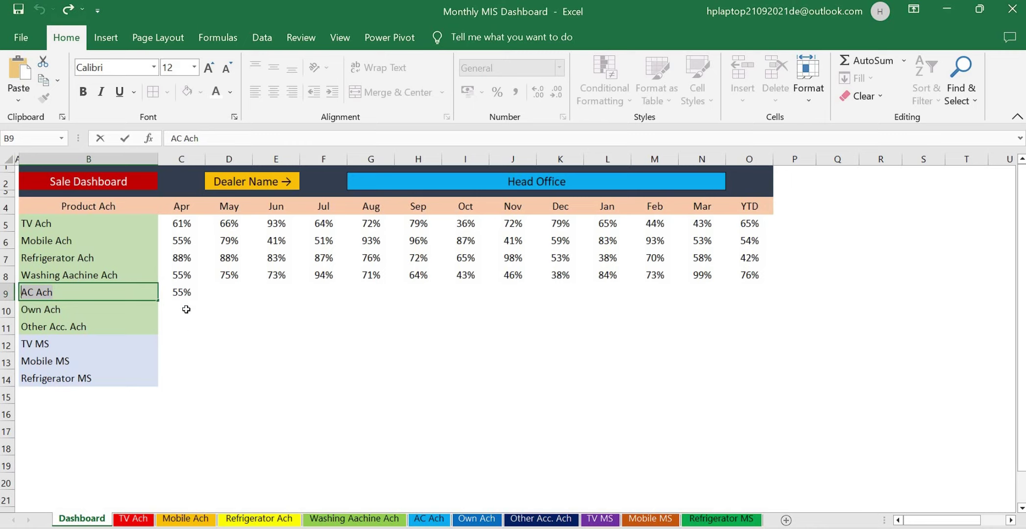
key("Tab")
left_click_drag(242, 139, 324, 157)
type("AC Ach'!$A$1:$N$15,{2,3,4,5,6,7,8,9,10,11,12,13,14},0)")
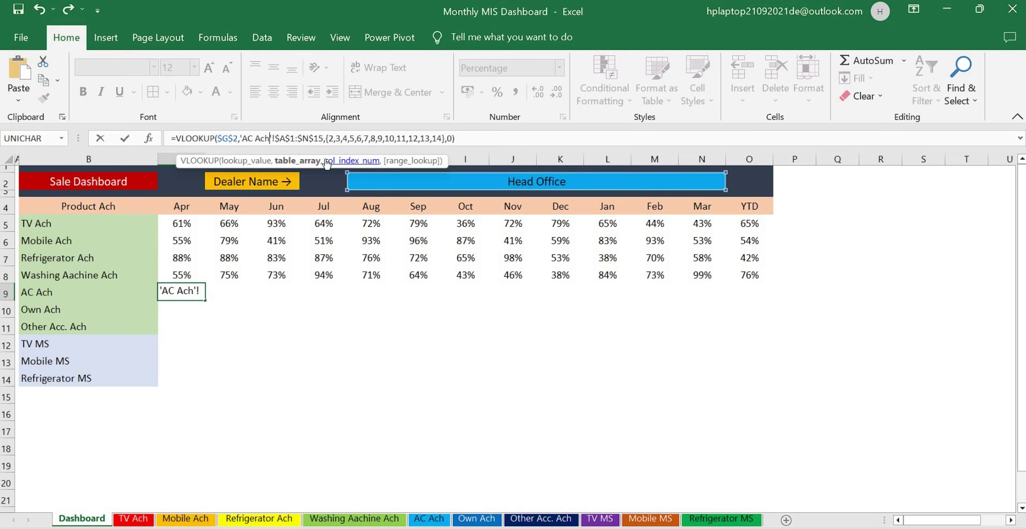
key("ctrl+shift+Return")
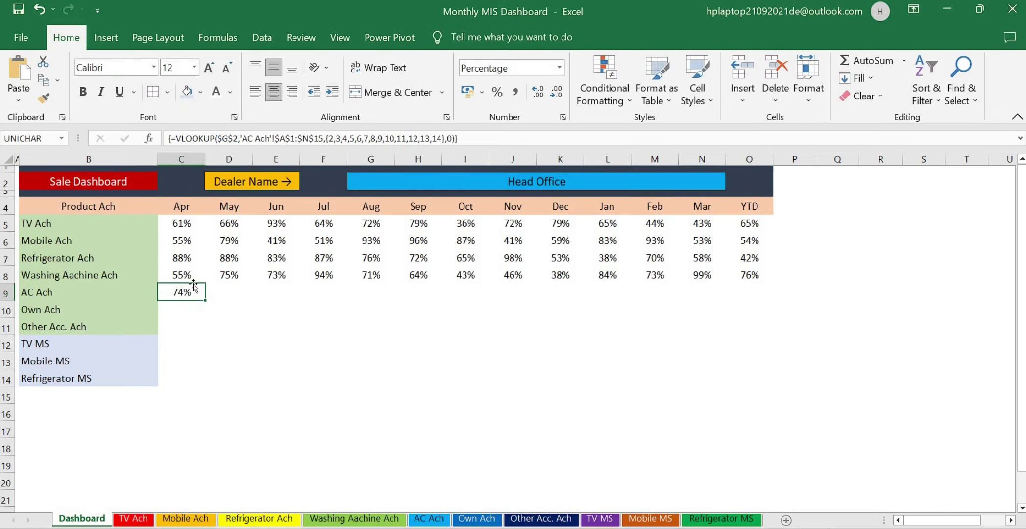
Extend the AC Ach lookup from C9 across C9:O9 as one array formula.
left_click_drag(195, 289, 742, 294)
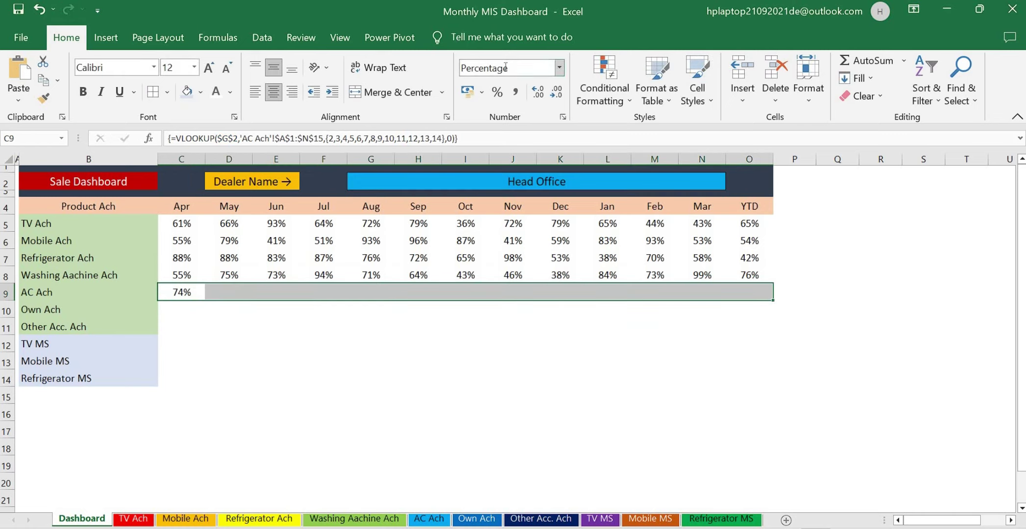
left_click(462, 138)
key("ctrl+shift+Return")
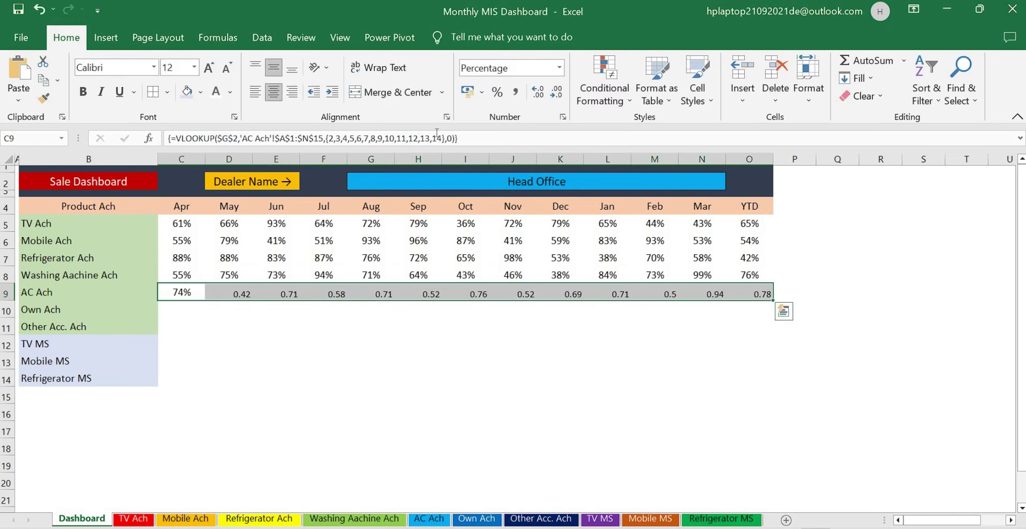
Format the AC Ach values in C9:O9 as percentages, centred and middle-aligned.
left_click(498, 93)
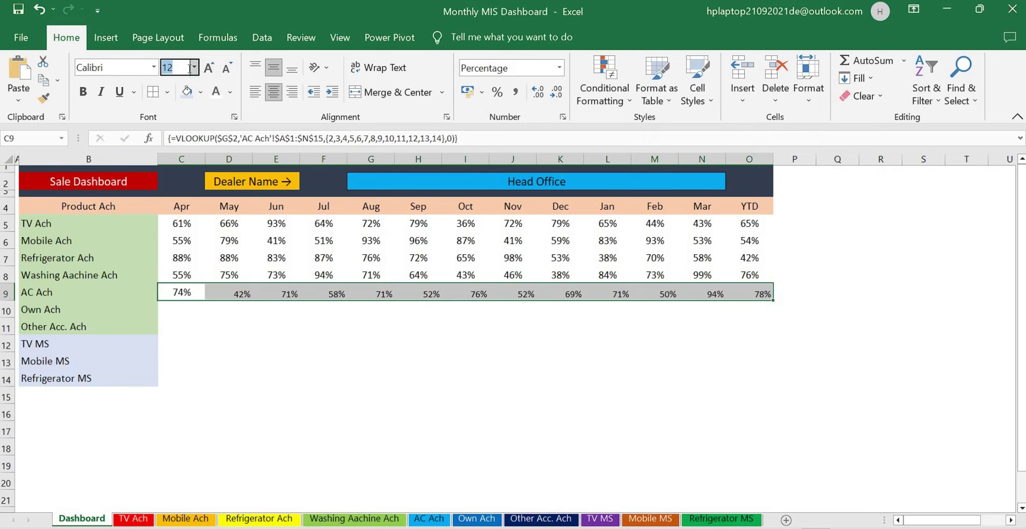
left_click(274, 92)
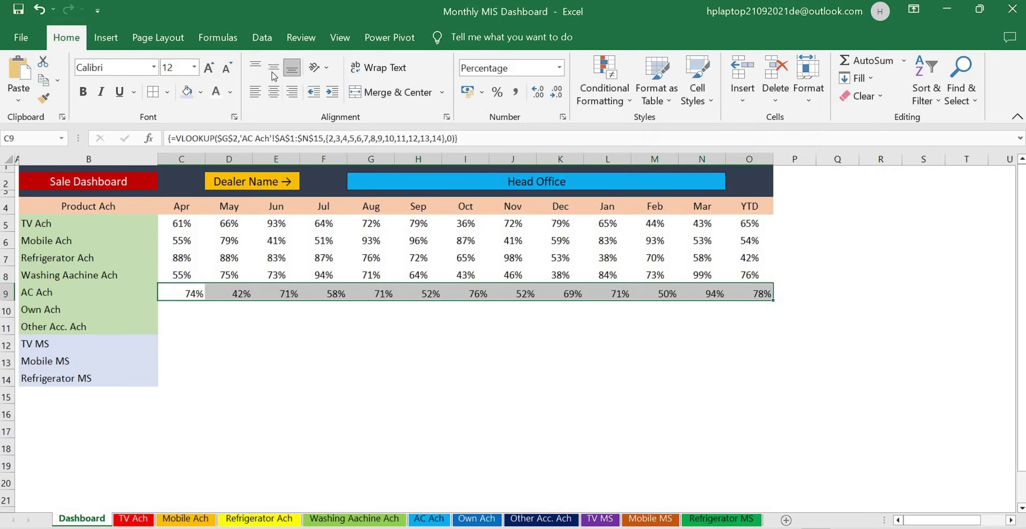
left_click(274, 92)
Fill the AC Ach formula from C9 down through C14.
left_click(196, 295)
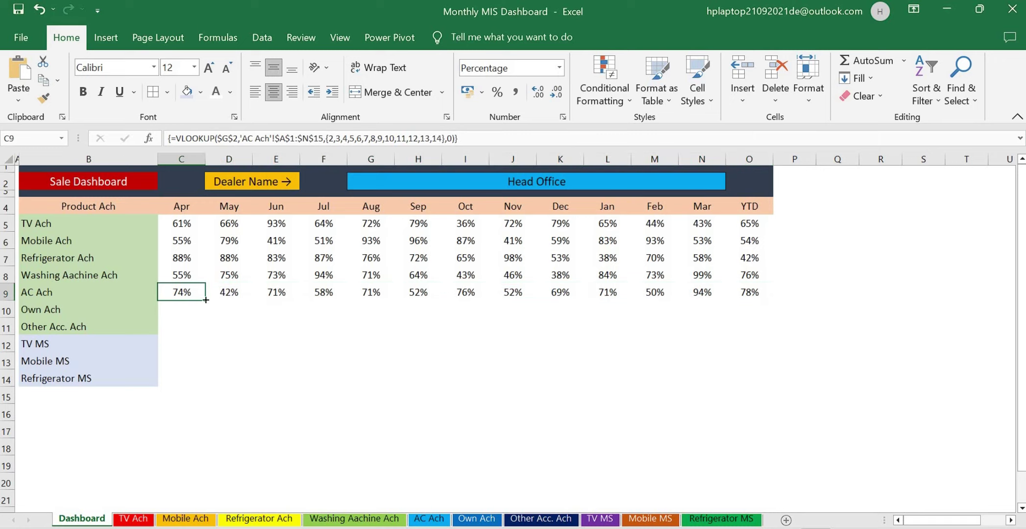
left_click_drag(204, 303, 200, 390)
left_click(188, 313)
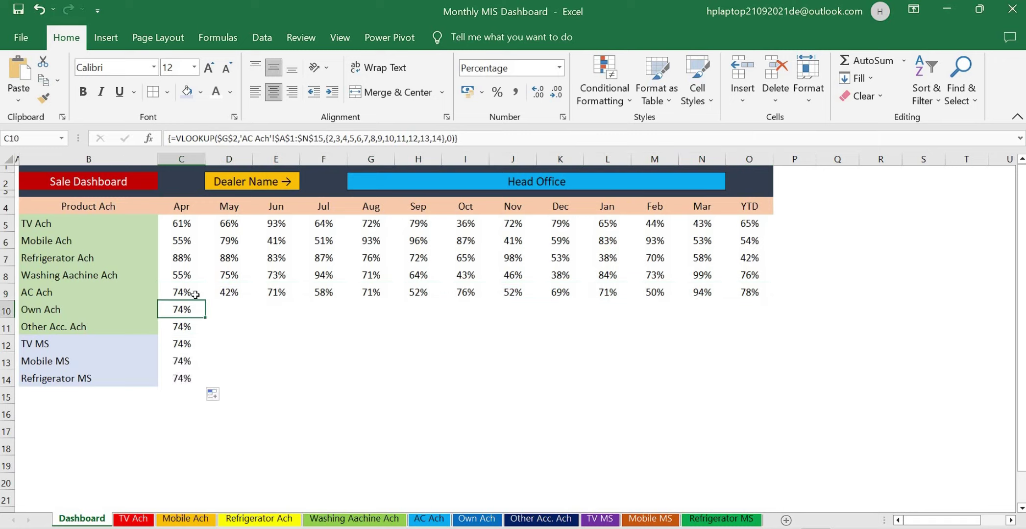
Change the lookup sheet in C10's formula to 'Own Ach', keeping it an array formula.
left_click(73, 306)
double_click(73, 306)
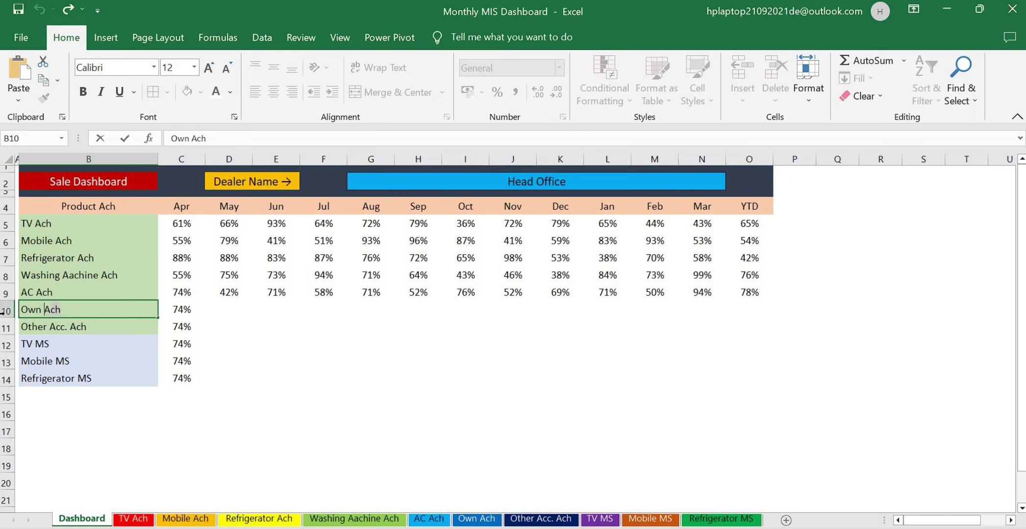
left_click(189, 317)
left_click_drag(243, 139, 271, 139)
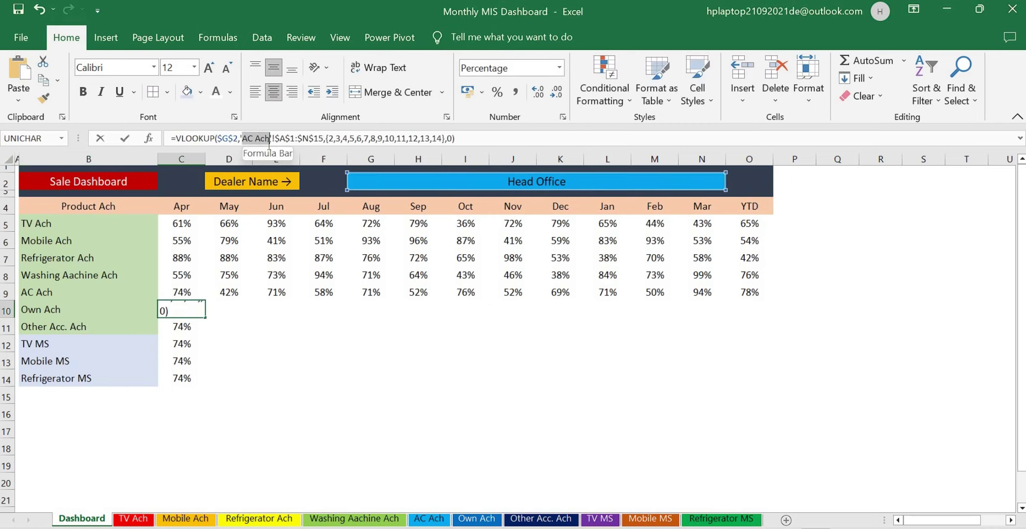
type("Own Ach")
key("ctrl+shift+Return")
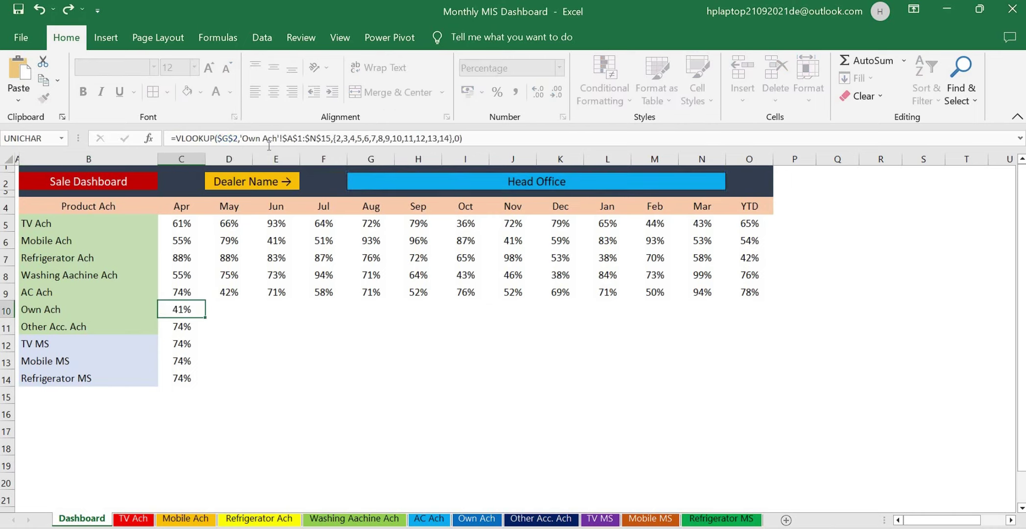
Change the lookup sheet in C11 to 'Other Acc. Ach', entering it as a regular formula that spills across the row.
left_click(183, 327)
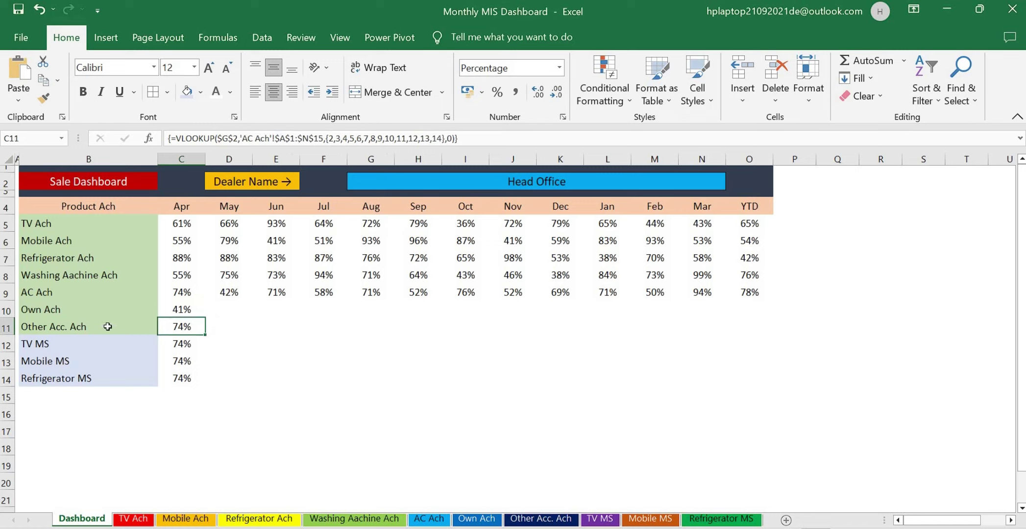
left_click(107, 327)
key("Right")
left_click_drag(245, 138, 268, 139)
type("Other Acc. Ach")
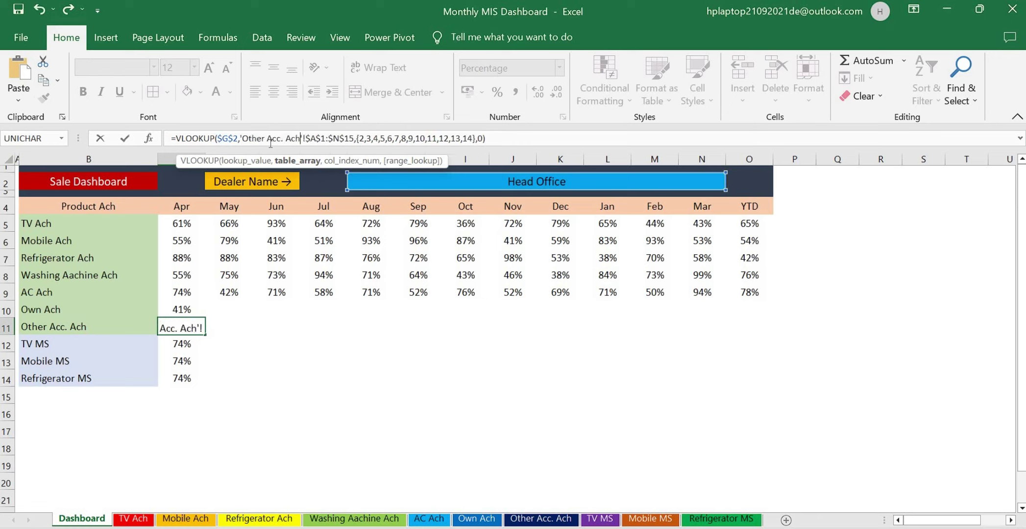
key("Return")
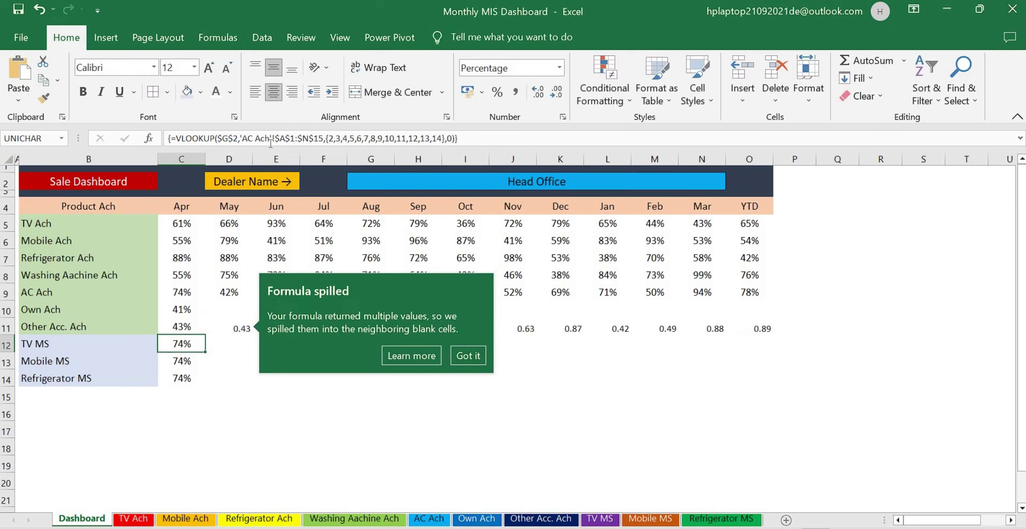
left_click(267, 387)
Change the lookup sheet in C12 to 'TV MS', entering it as a regular formula that spills across the row.
left_click(193, 342)
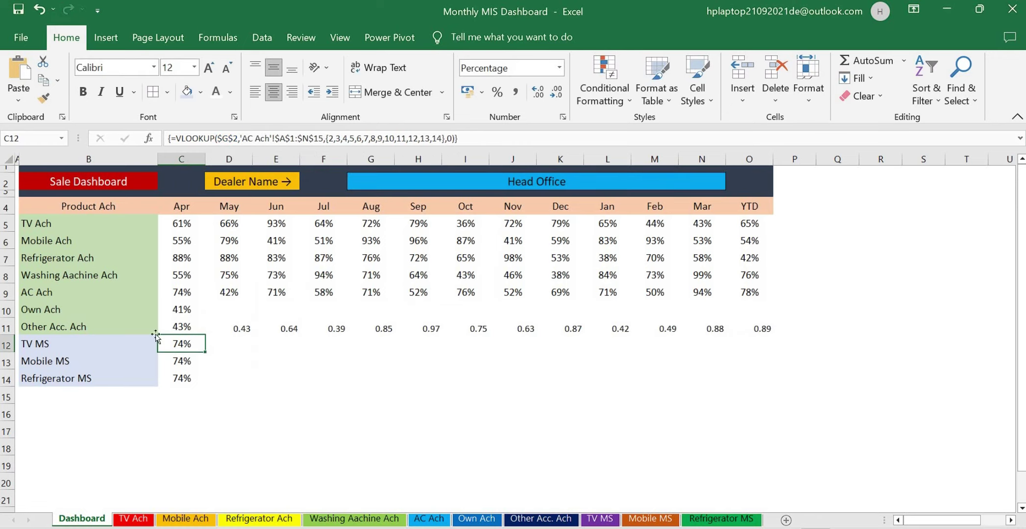
double_click(54, 343)
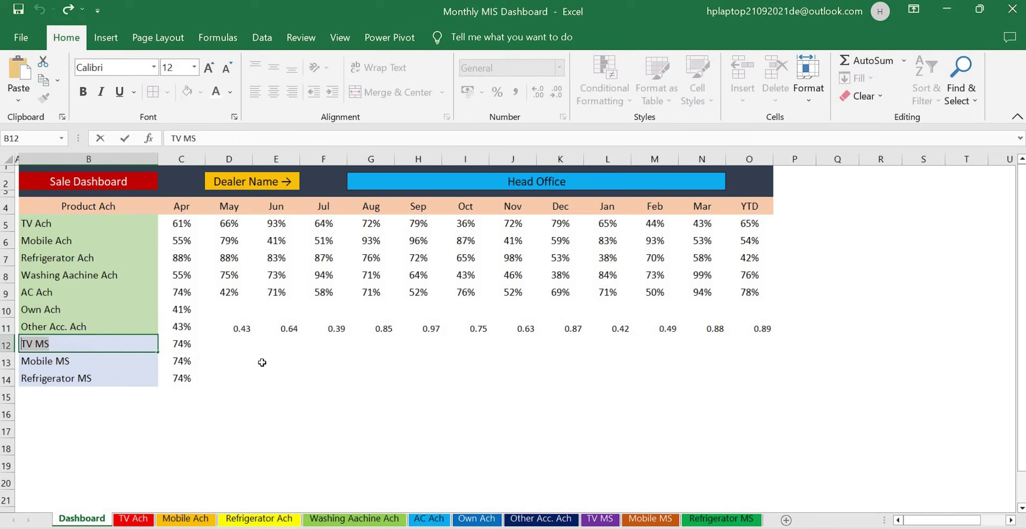
key("Tab")
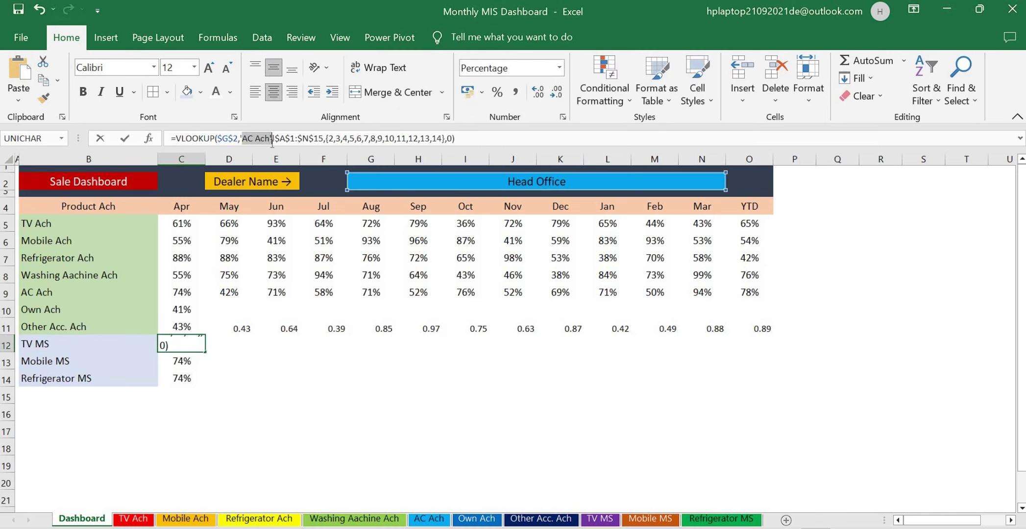
left_click(271, 138)
left_click_drag(270, 139, 261, 138)
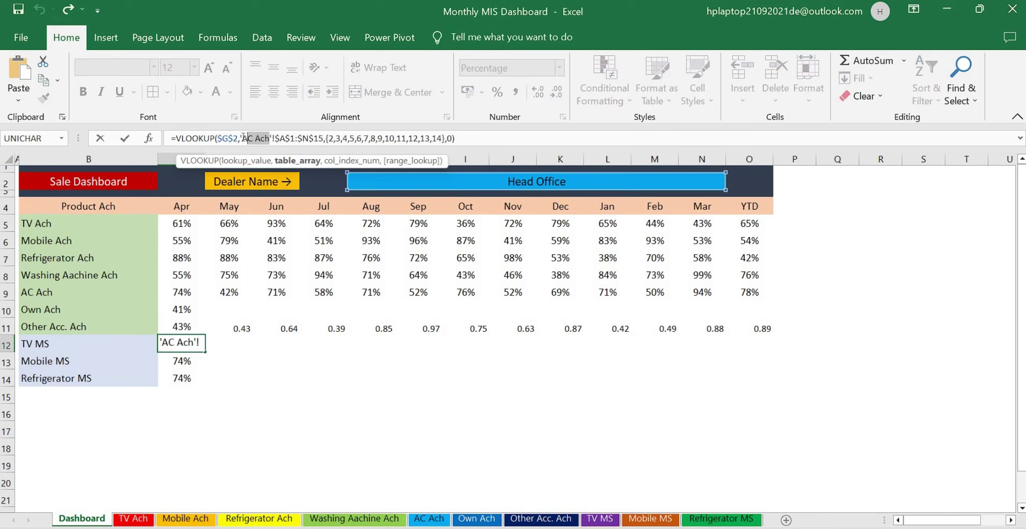
type("TV MS")
key("ctrl+shift+Return")
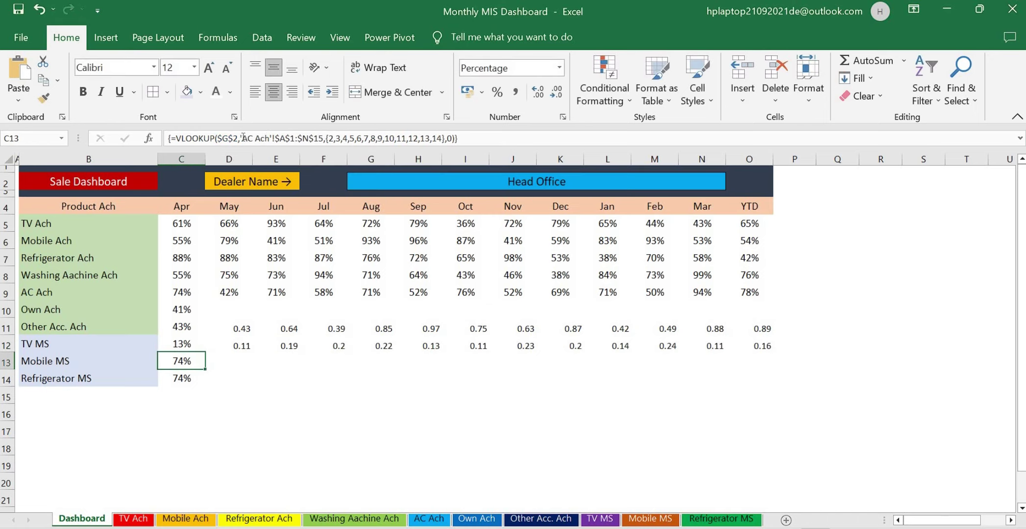
Change the lookup sheet in C13's formula to 'Mobile MS', entering it as a regular formula that spills across the row.
left_click(89, 363)
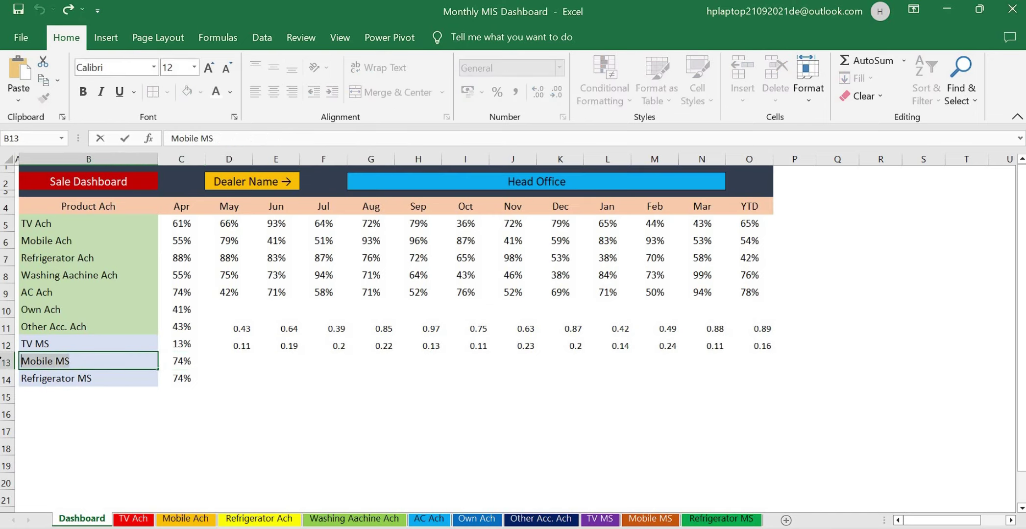
left_click(276, 444)
left_click(186, 363)
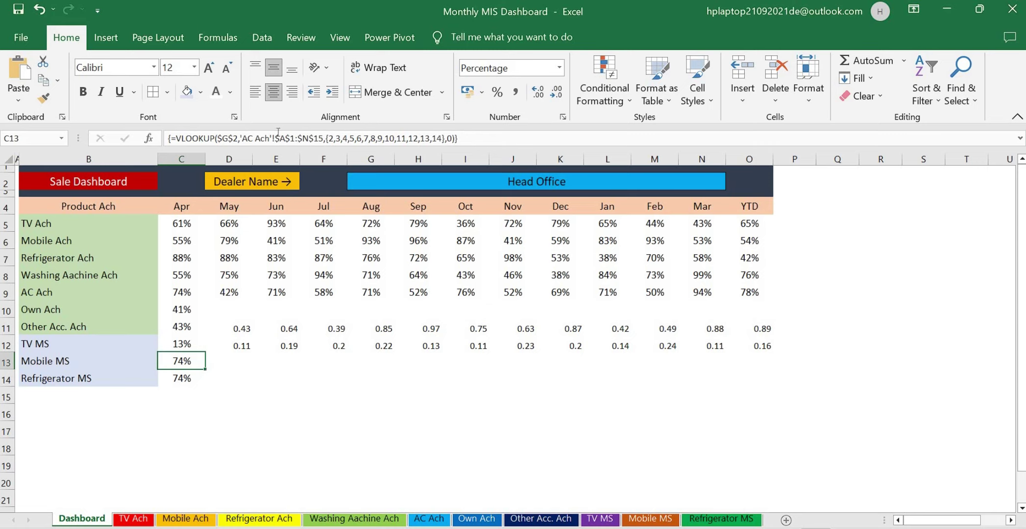
left_click(252, 138)
left_click_drag(252, 138, 245, 138)
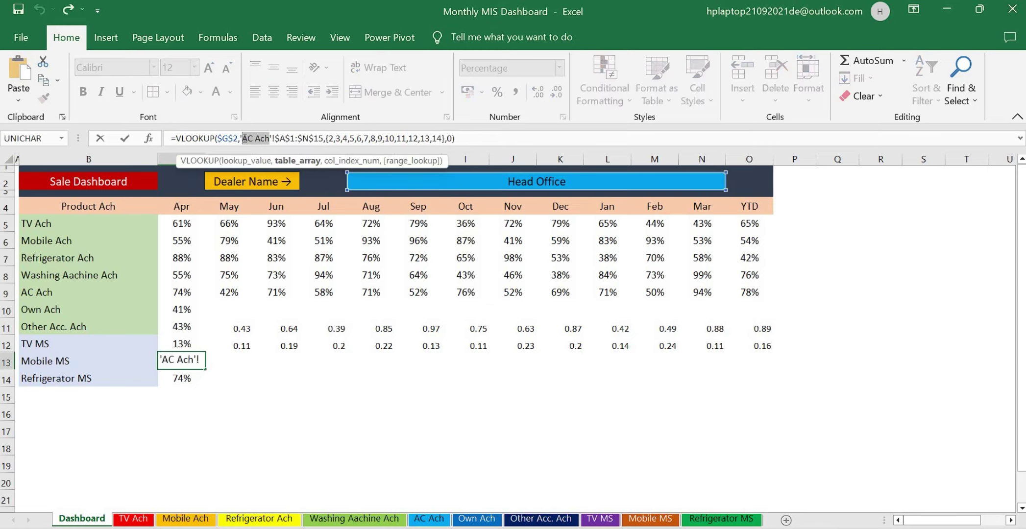
type("Mobile MS")
key("Return")
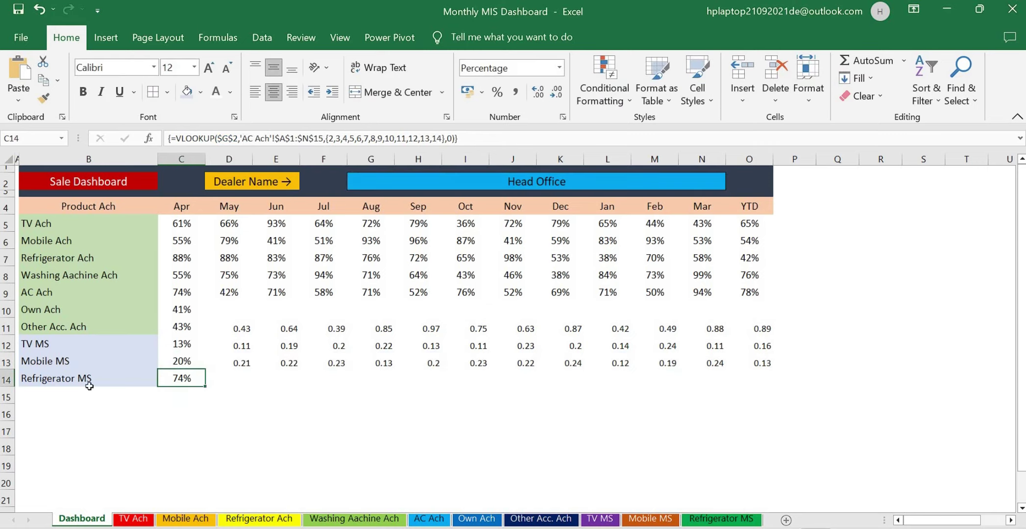
Change the lookup sheet in C14's formula to 'Refrigerator MS', entering it as a regular formula that spills across the row.
left_click(90, 386)
left_click(208, 412)
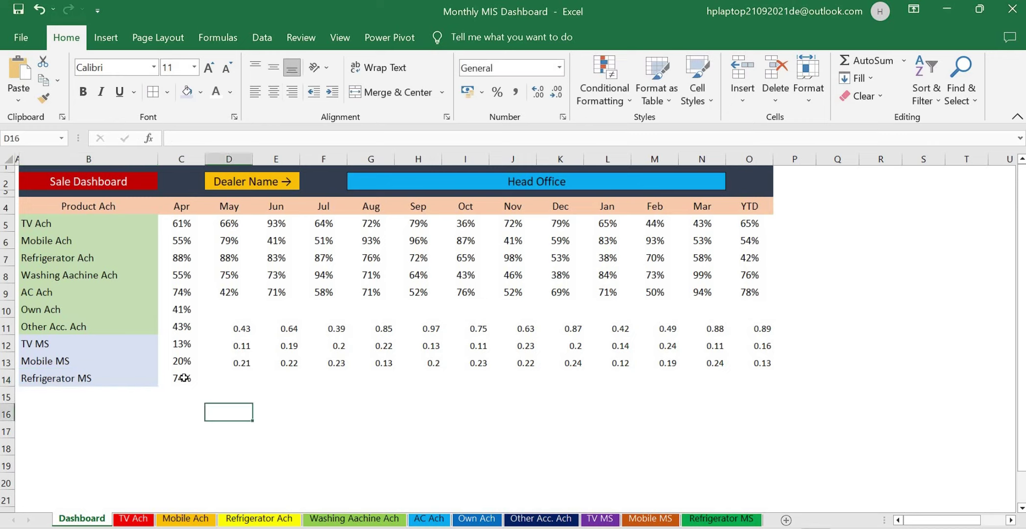
left_click(184, 378)
left_click(243, 138)
left_click_drag(242, 139, 279, 138)
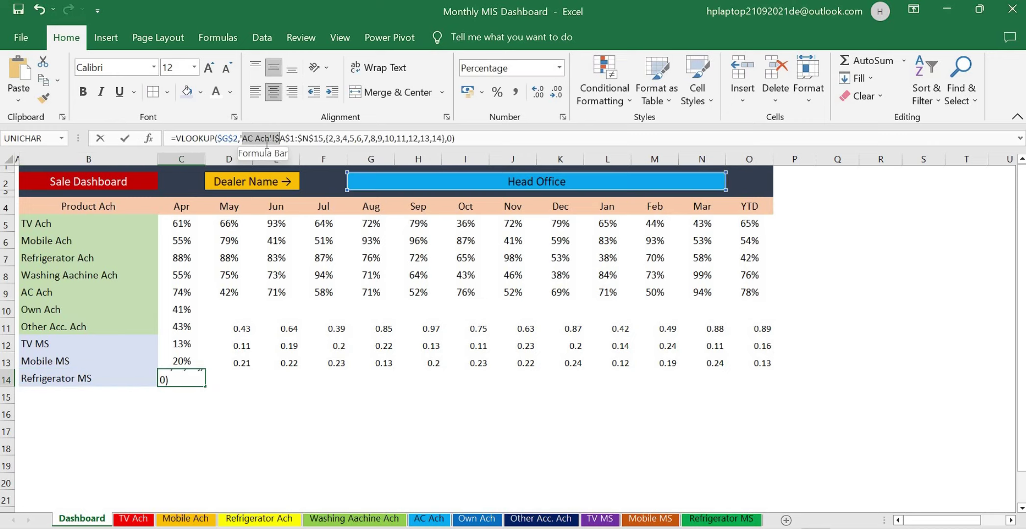
type("'Refrigerator MS'!")
key("Return")
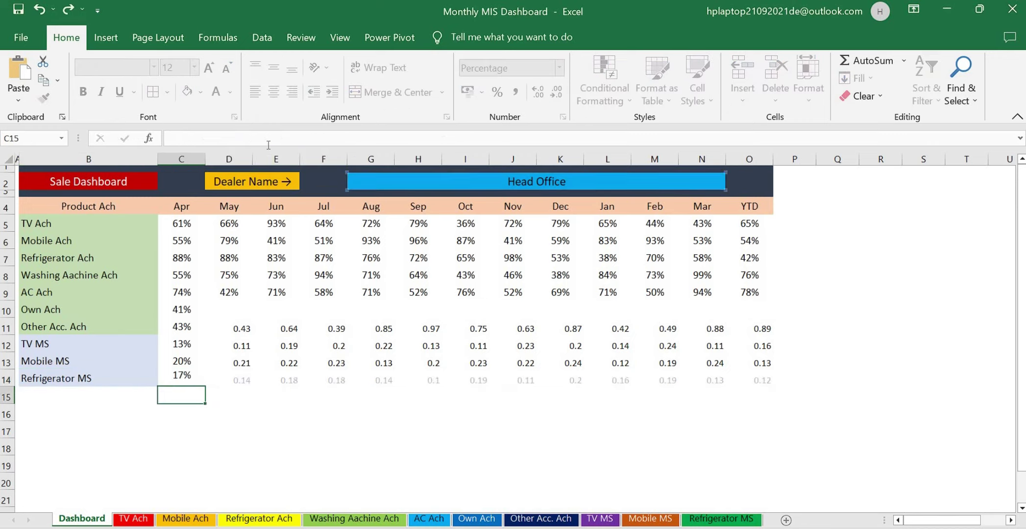
Re-enter the Own Ach VLOOKUP as one array formula across C10:O10.
left_click(189, 306)
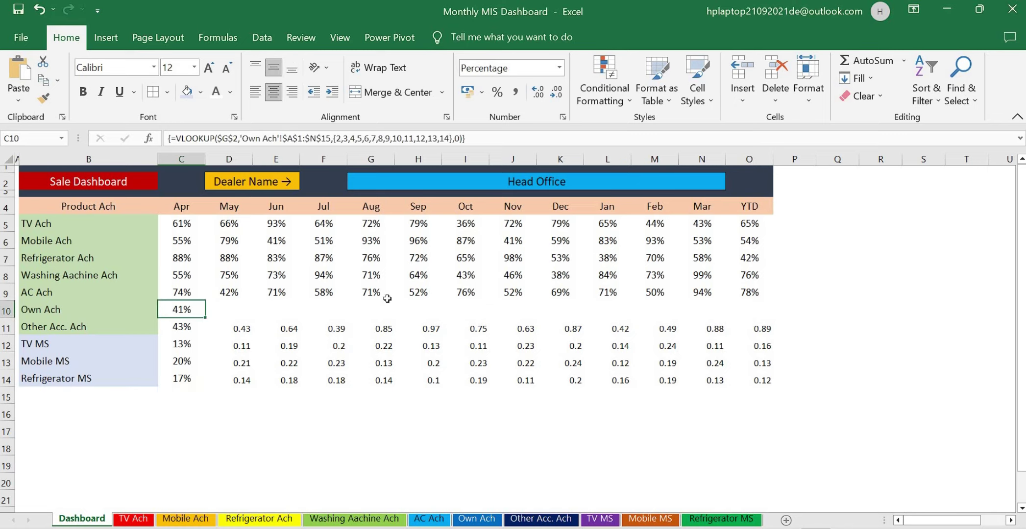
left_click_drag(387, 300, 755, 310)
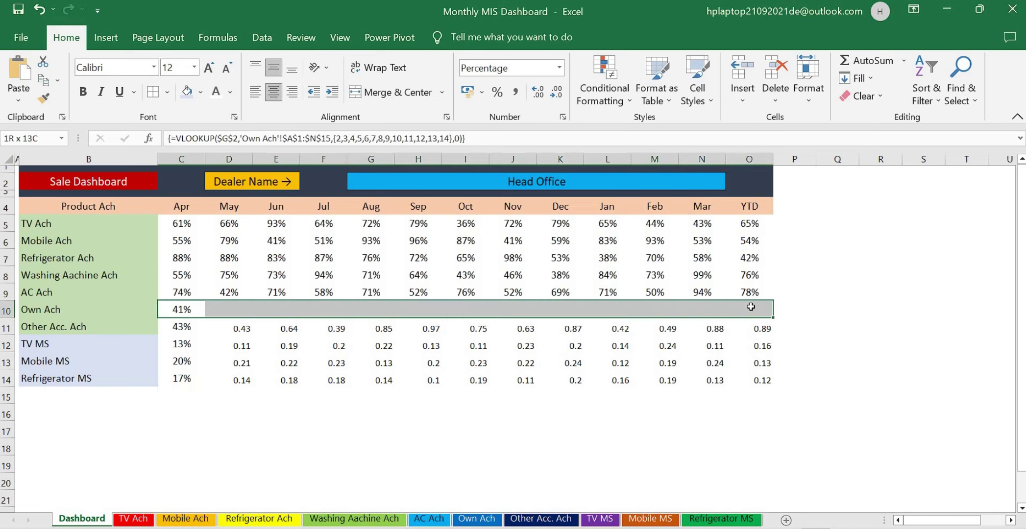
left_click(485, 140)
key("ctrl+shift+Return")
left_click_drag(196, 330, 762, 327)
left_click(520, 410)
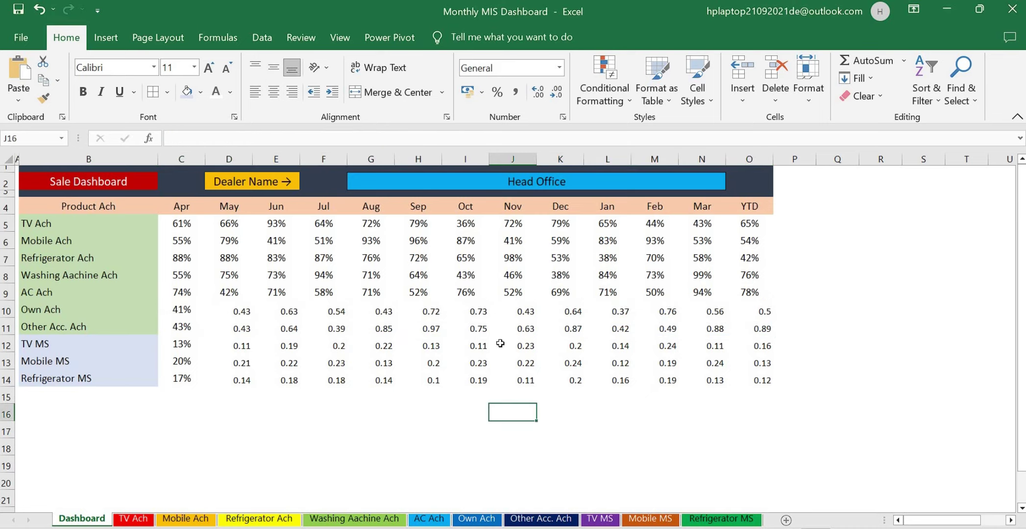
Format C10:O14 with centred, middle-aligned text, font size 12 and percentage style.
left_click_drag(189, 311, 752, 378)
left_click(275, 69)
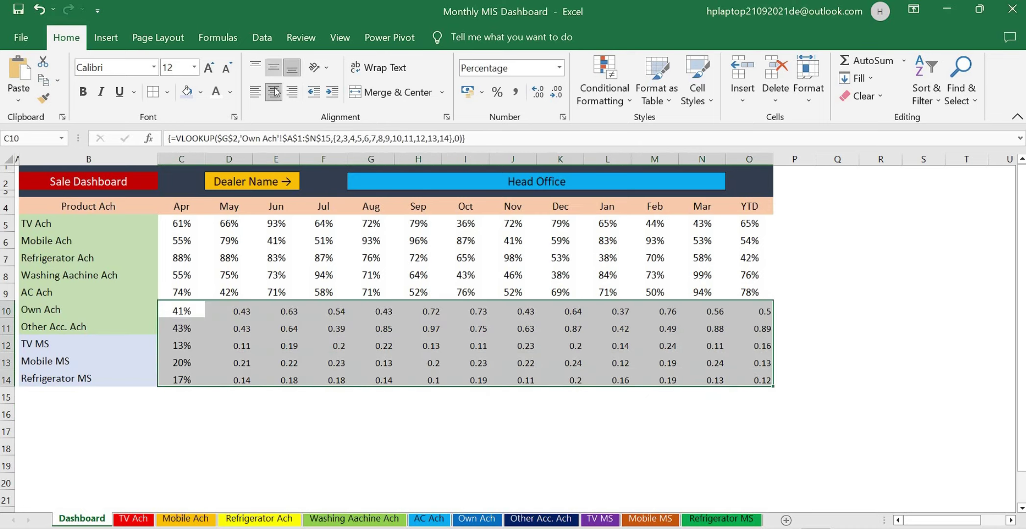
left_click(275, 92)
left_click(273, 68)
left_click(182, 68)
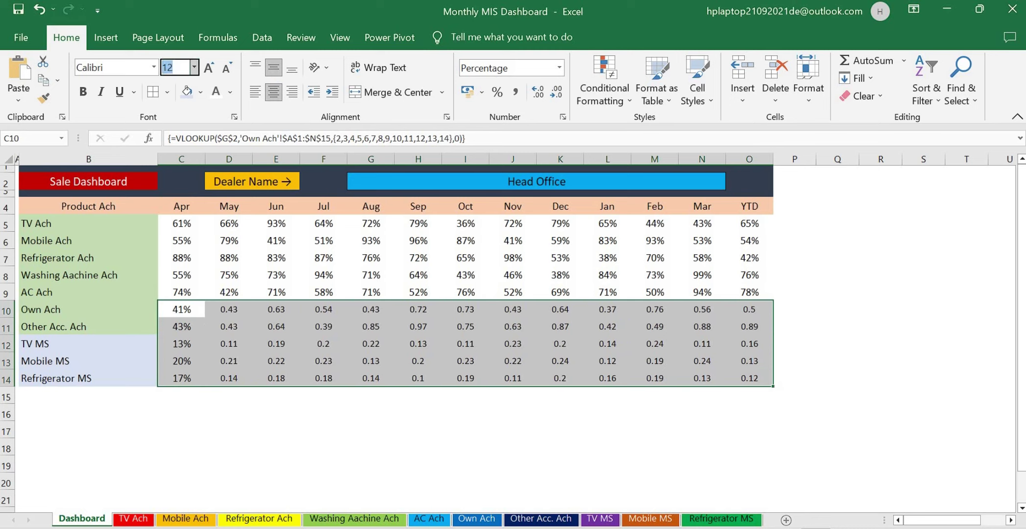
left_click(498, 92)
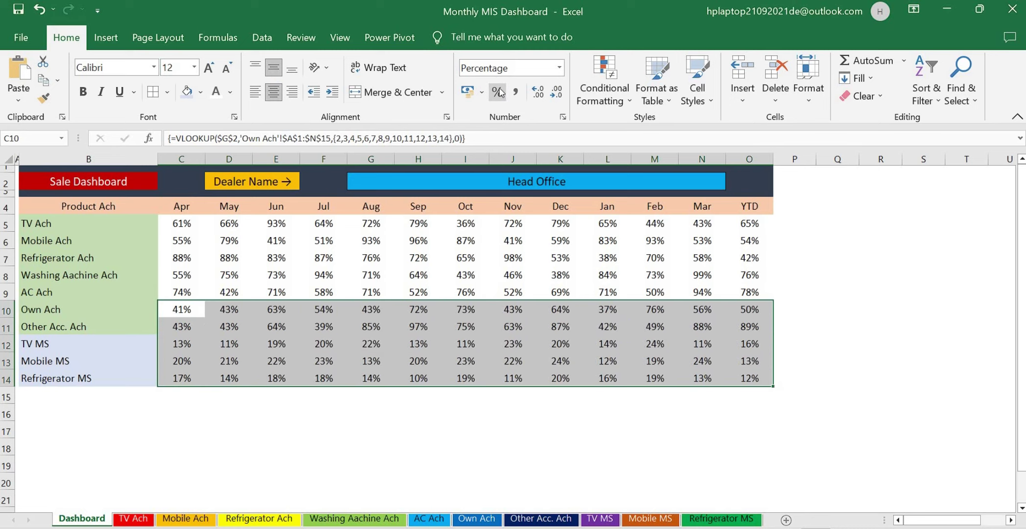
Apply all borders to the whole product table B4:O14.
left_click(430, 236)
key("ctrl+a")
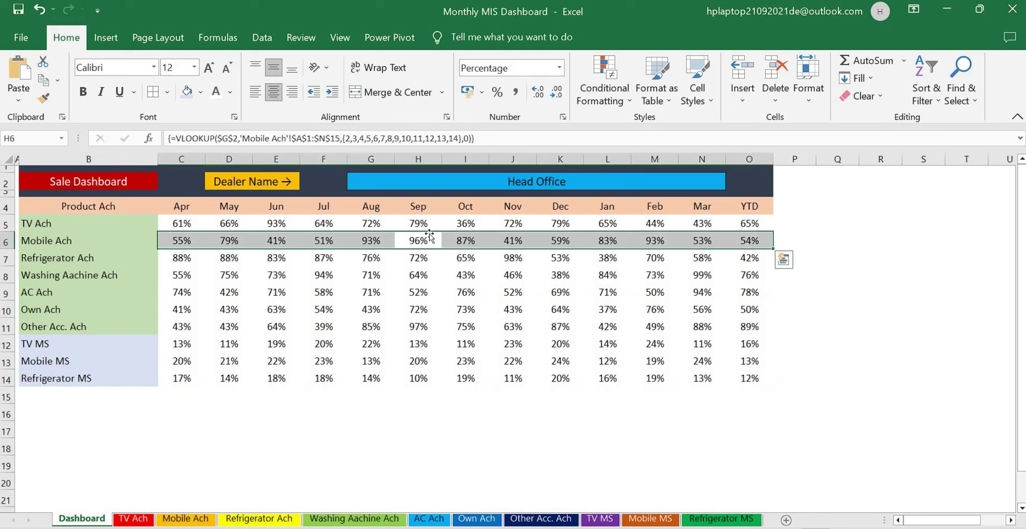
left_click_drag(367, 261, 364, 268)
key("ctrl+a")
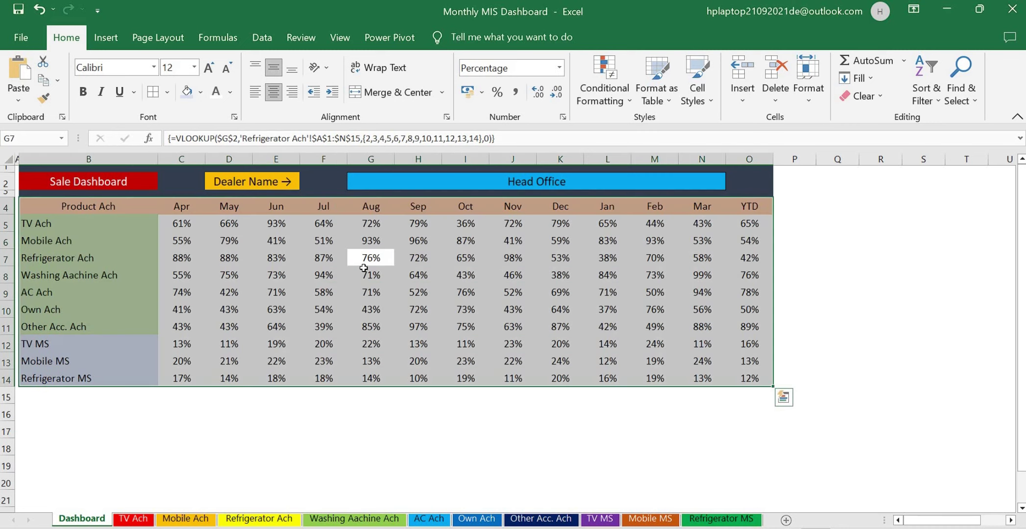
left_click(155, 93)
left_click(186, 245)
Add thick outside borders to the Sale Dashboard title, the Dealer Name label and the dealer selection cell.
left_click(129, 185)
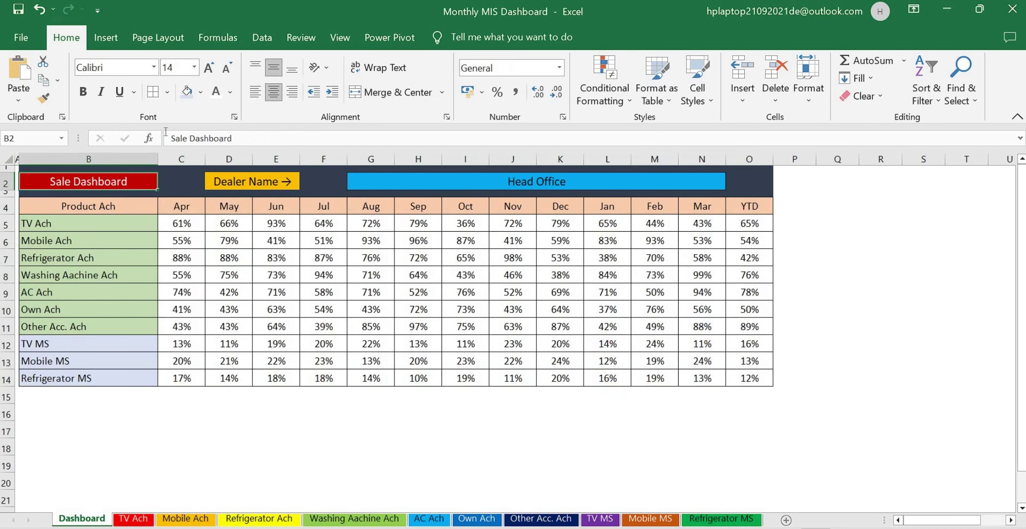
left_click(167, 92)
left_click(181, 269)
left_click(258, 243)
left_click(251, 185)
left_click(406, 190)
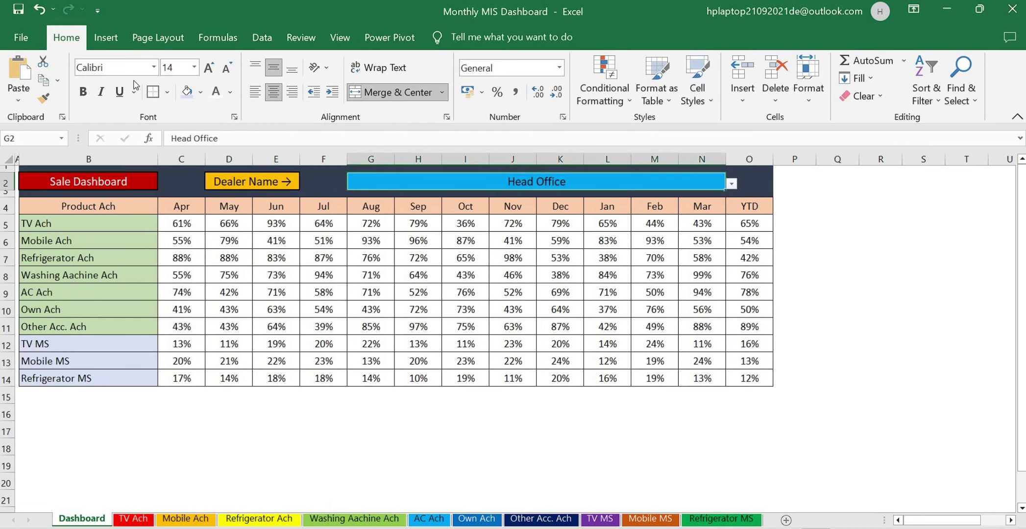
Outline the header row B4:O4, the product column B4:B14 and the whole table B4:O14 with thick outside borders.
left_click_drag(100, 206, 750, 206)
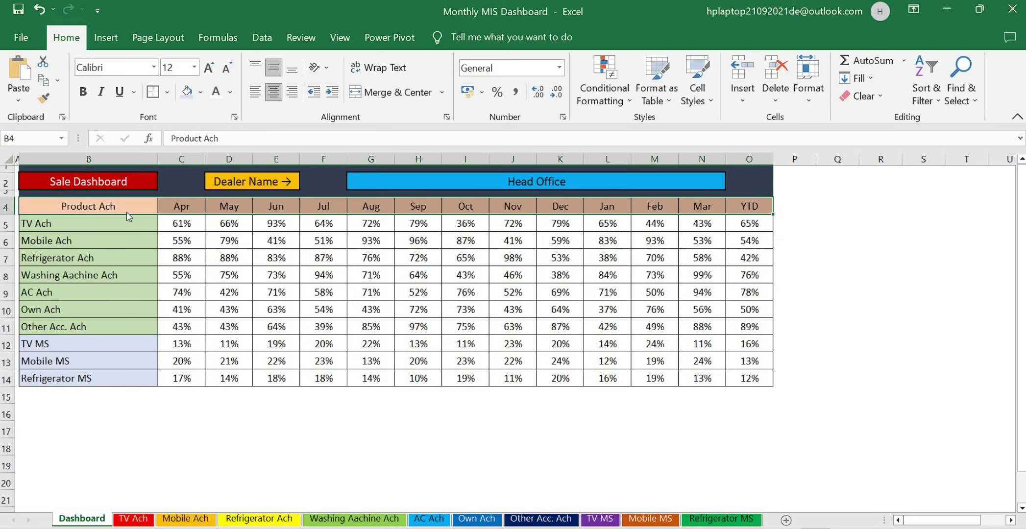
left_click_drag(128, 217, 122, 252)
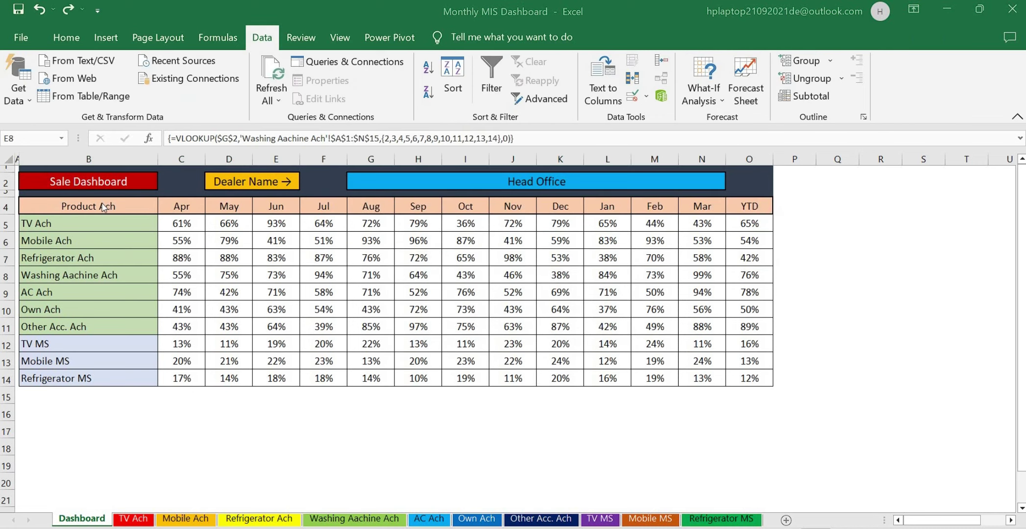
left_click_drag(103, 207, 91, 379)
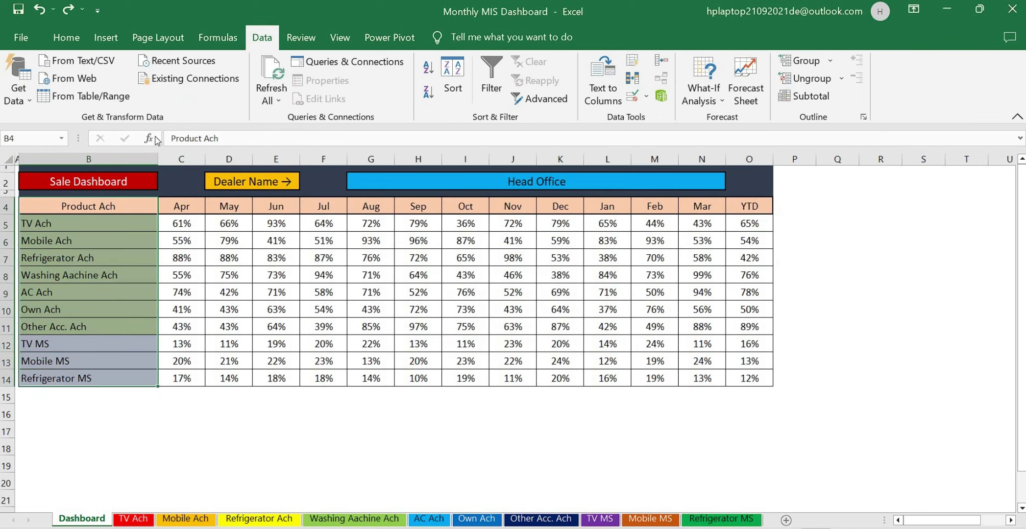
left_click(66, 37)
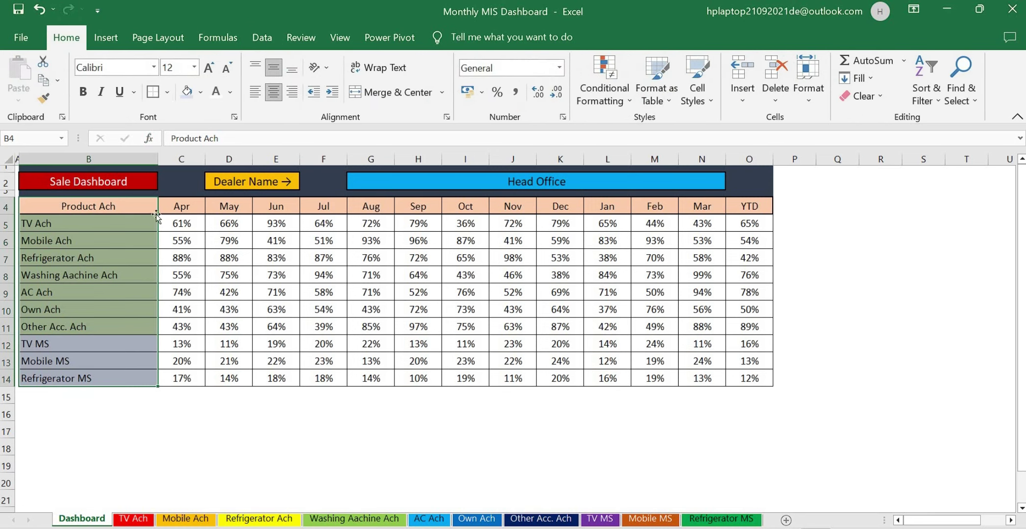
left_click_drag(118, 206, 749, 378)
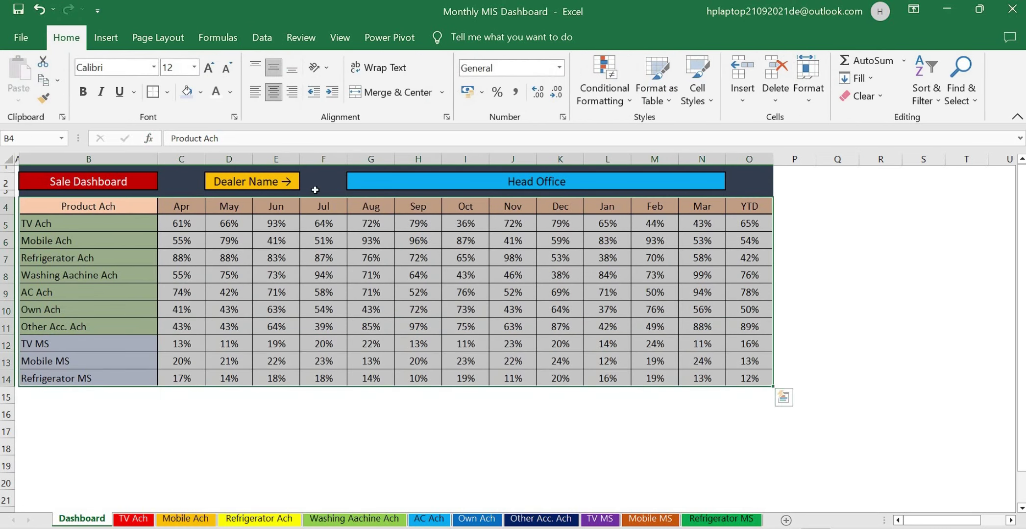
left_click(288, 265)
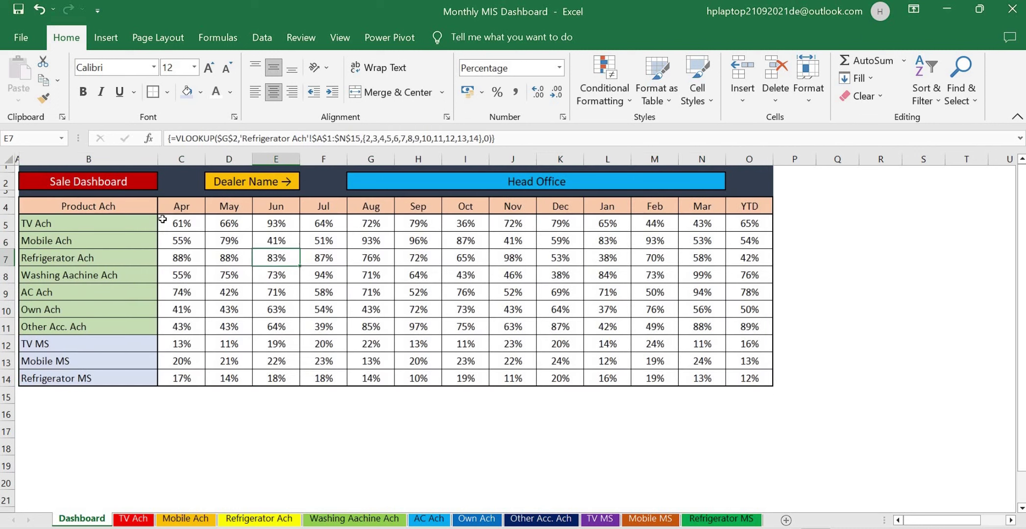
Reduce the height of product rows 5 to 14 evenly.
left_click_drag(6, 225, 6, 337)
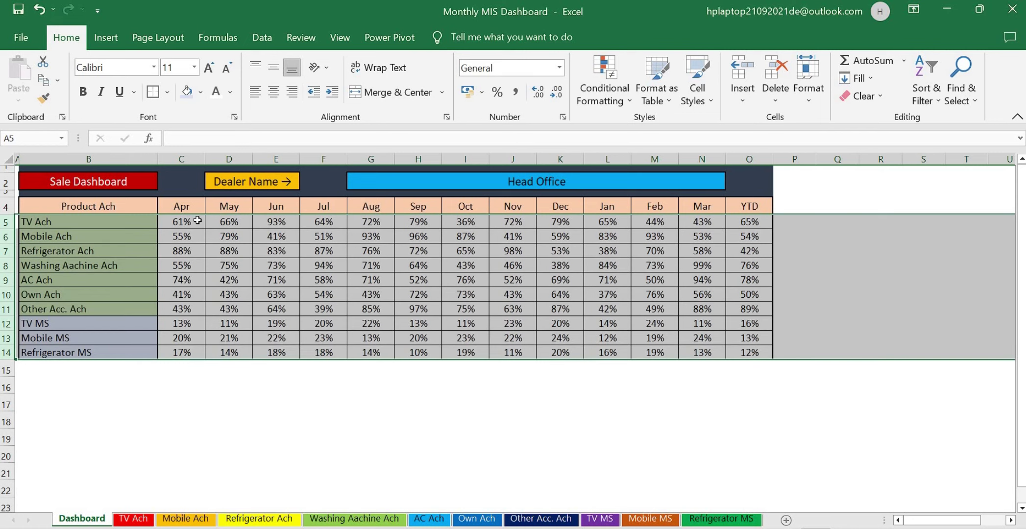
Apply the Green-Yellow-Red color scale to the TV Ach months in C5:N5, leaving out YTD.
left_click_drag(196, 221, 513, 222)
left_click_drag(662, 218, 702, 222)
left_click(604, 81)
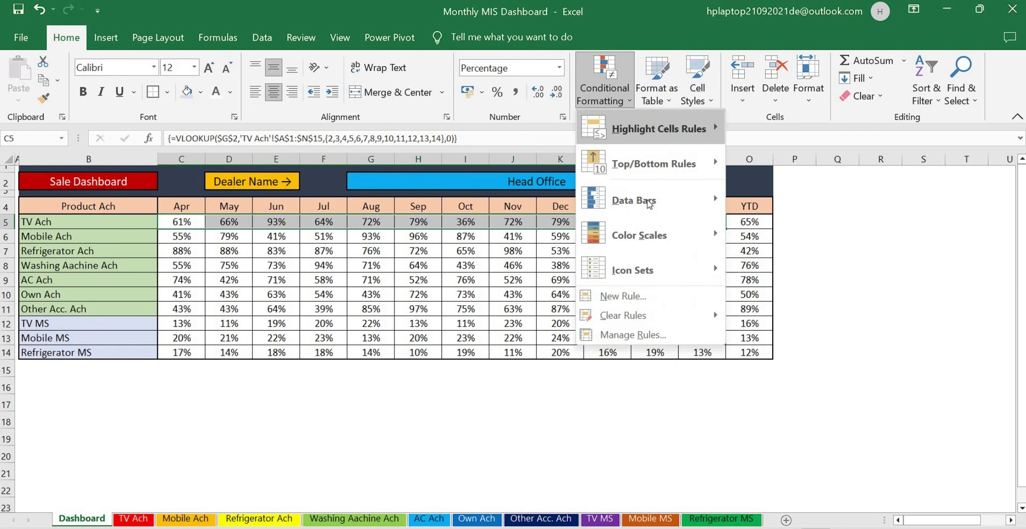
mouse_move(654, 240)
left_click(739, 230)
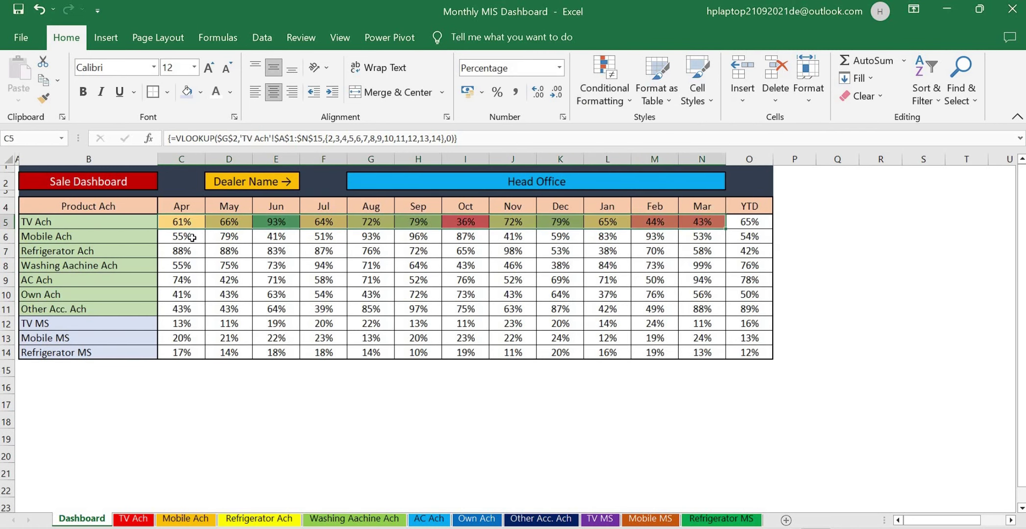
Apply the Green-Yellow-Red color scale to the Mobile Ach months in C6:N6.
left_click_drag(192, 237, 702, 237)
left_click(702, 236)
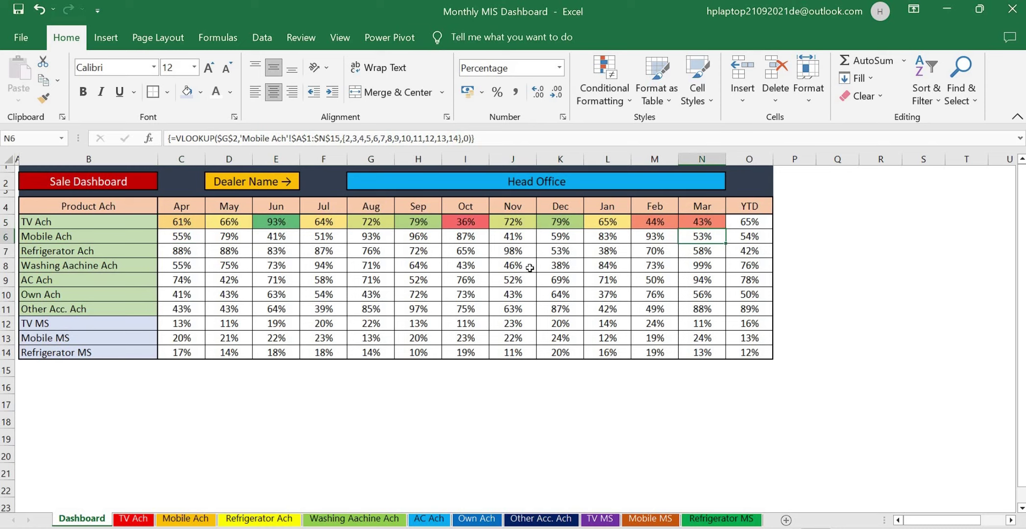
left_click_drag(181, 237, 703, 237)
left_click(604, 81)
mouse_move(700, 235)
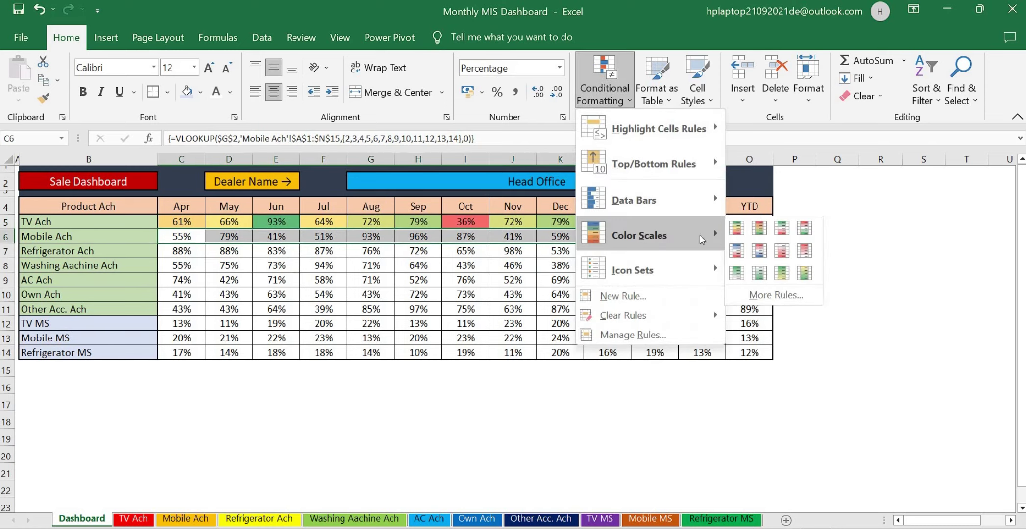
left_click(736, 228)
Apply the Green-Yellow-Red color scale to the Refrigerator Ach months in C7:N7.
left_click_drag(194, 252, 703, 251)
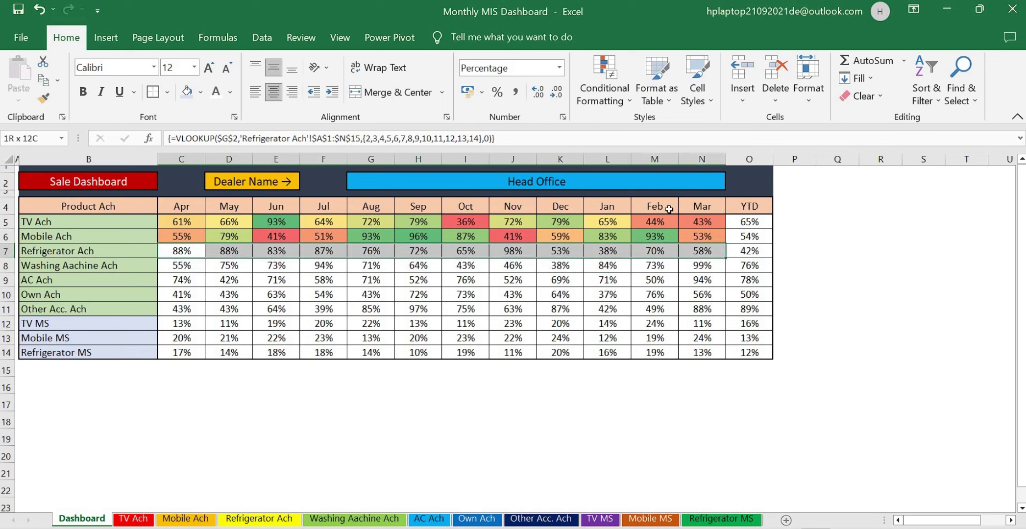
left_click(604, 80)
mouse_move(638, 235)
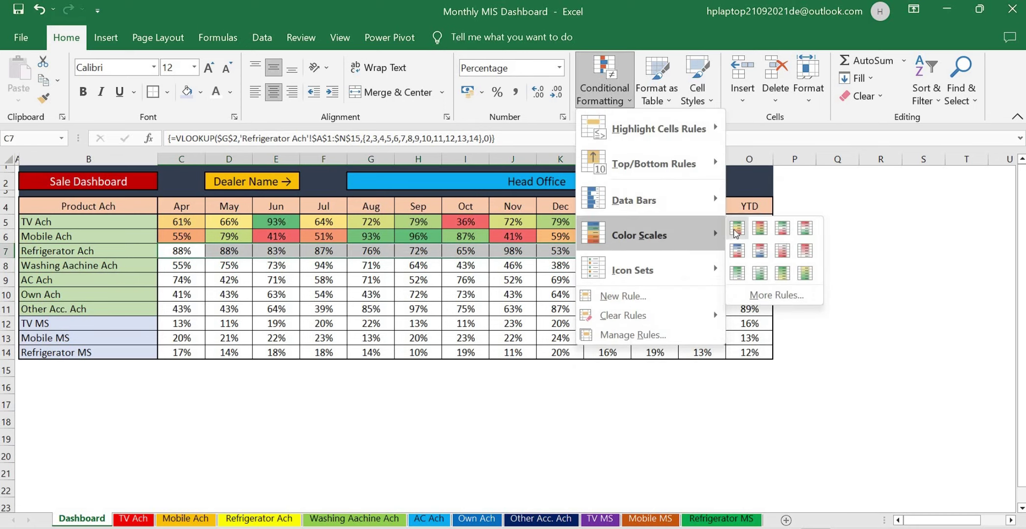
left_click(737, 228)
Apply the Green-Yellow-Red color scale to the Washing Machine Ach months in C8:N8.
left_click_drag(193, 266, 703, 267)
left_click(605, 81)
mouse_move(689, 238)
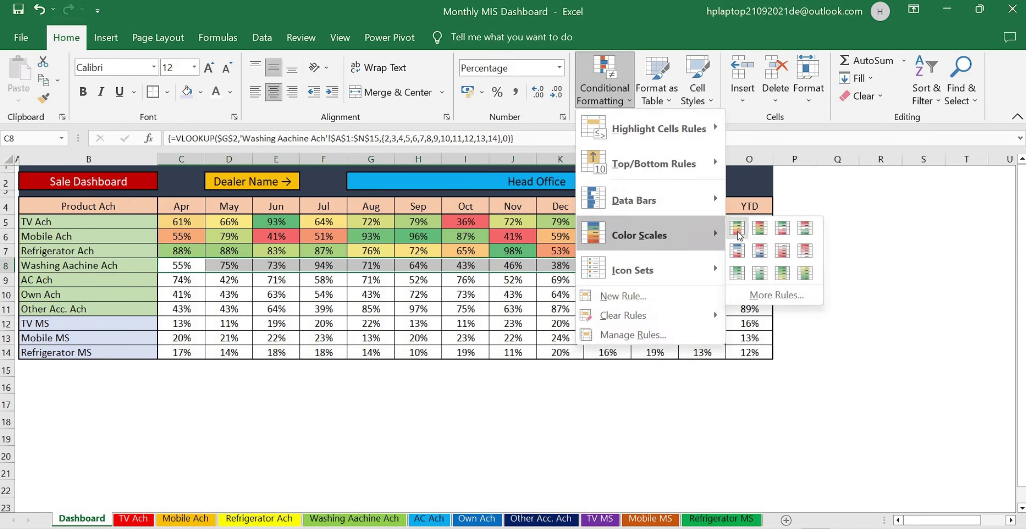
left_click(735, 229)
Apply the Green-Yellow-Red color scale to the AC Ach months in C9:N9.
left_click_drag(199, 279, 702, 280)
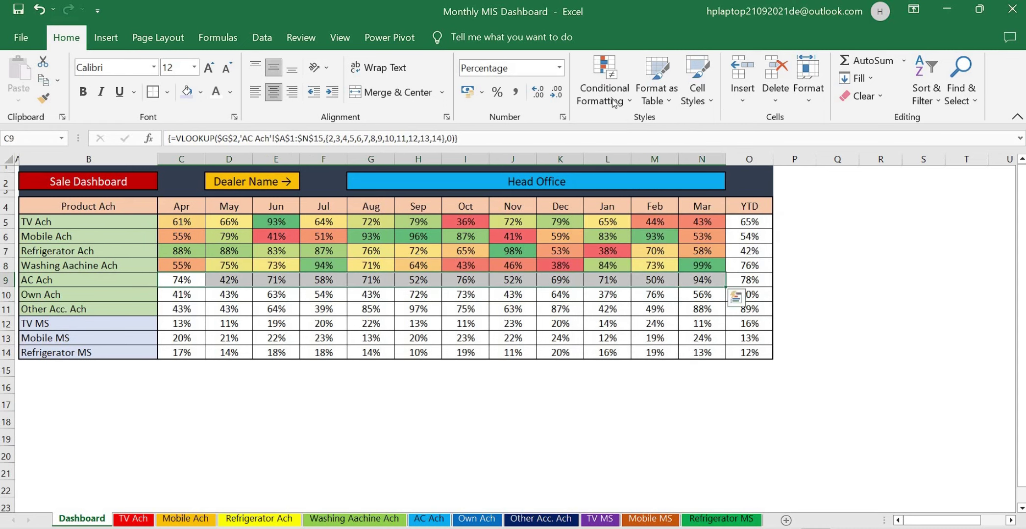
left_click(605, 80)
mouse_move(644, 235)
left_click(737, 211)
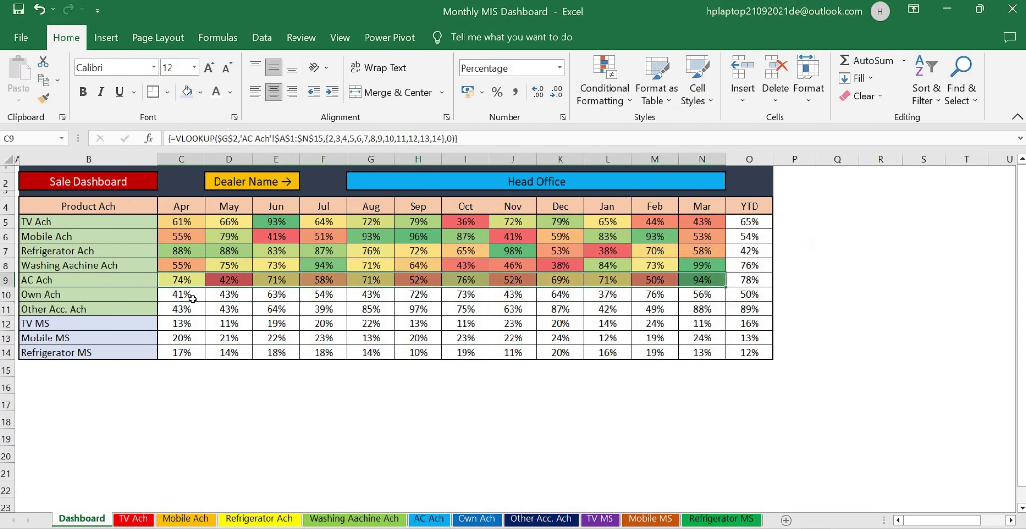
Apply the Green-Yellow-Red color scale to the Own Ach months in C10:N10.
left_click_drag(192, 299, 696, 294)
left_click(604, 81)
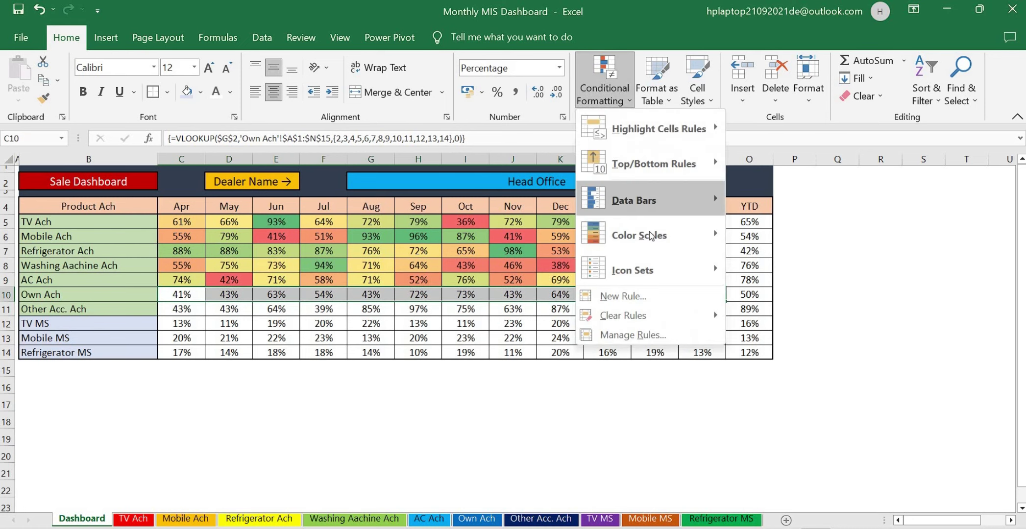
mouse_move(651, 238)
left_click(737, 229)
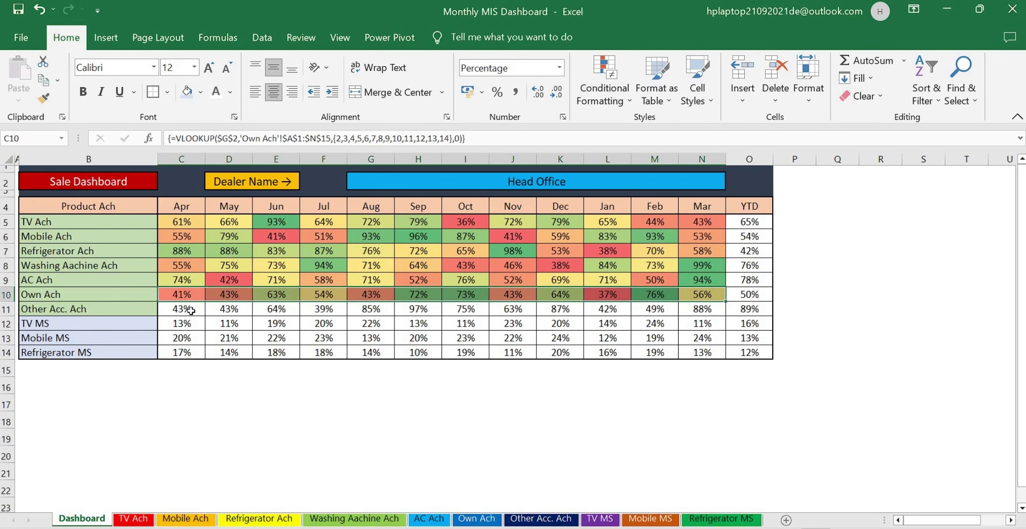
Apply the Green-Yellow-Red color scale to the Other Acc. Ach months in C11:N11.
left_click_drag(191, 311, 703, 309)
left_click(604, 81)
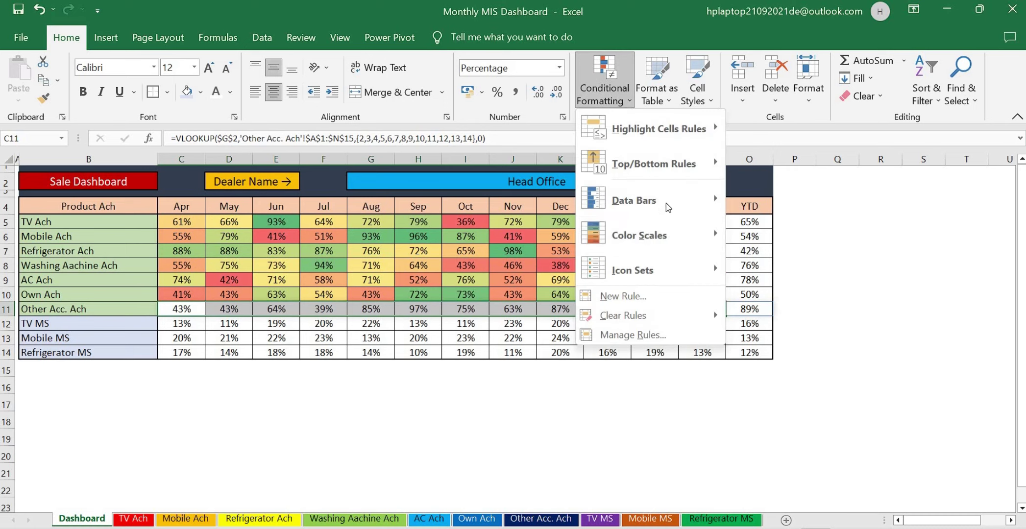
mouse_move(652, 236)
left_click(737, 228)
Apply the Green-Yellow-Red color scale to the TV MS months in C12:N12.
left_click_drag(185, 327, 703, 323)
left_click(605, 81)
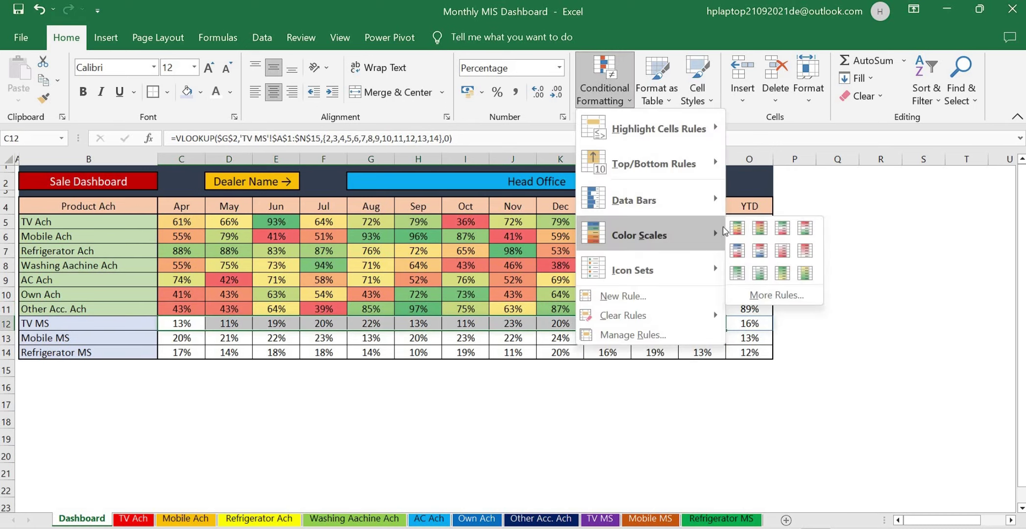
left_click(737, 228)
Apply the Green-Yellow-Red color scale to the Mobile MS months in C13:N13.
left_click_drag(194, 340, 703, 338)
left_click(604, 81)
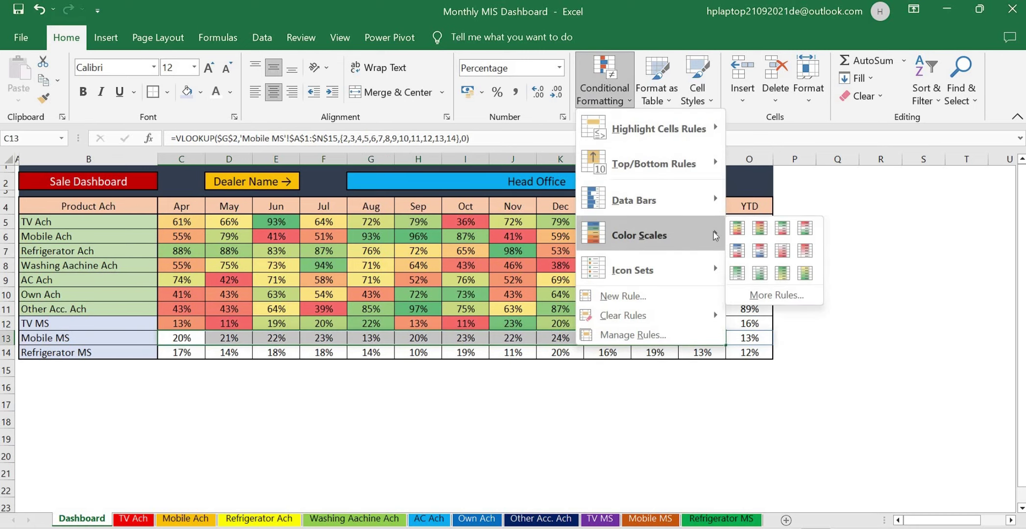
left_click(737, 228)
Apply the Green-Yellow-Red color scale to the Refrigerator MS months in C14:N14.
left_click_drag(196, 353, 716, 362)
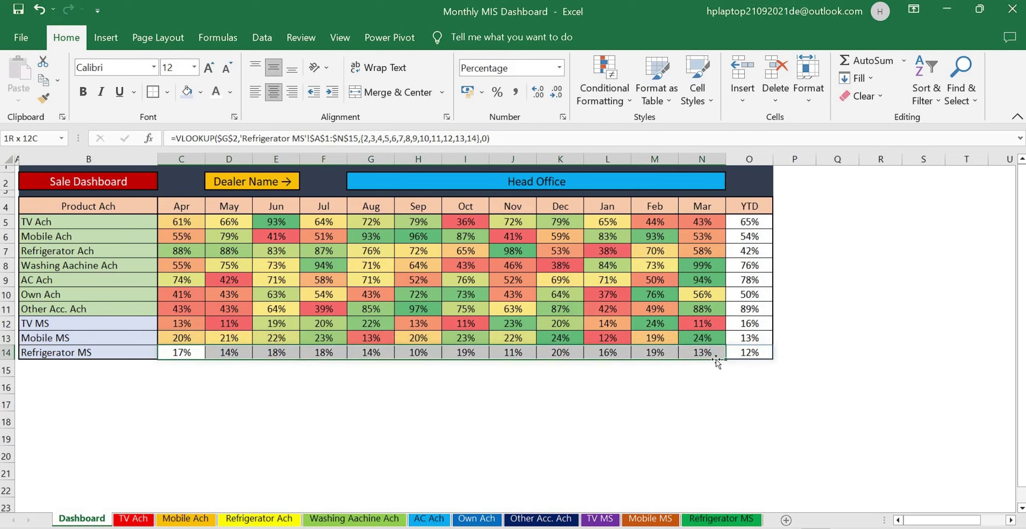
left_click(600, 98)
left_click(737, 229)
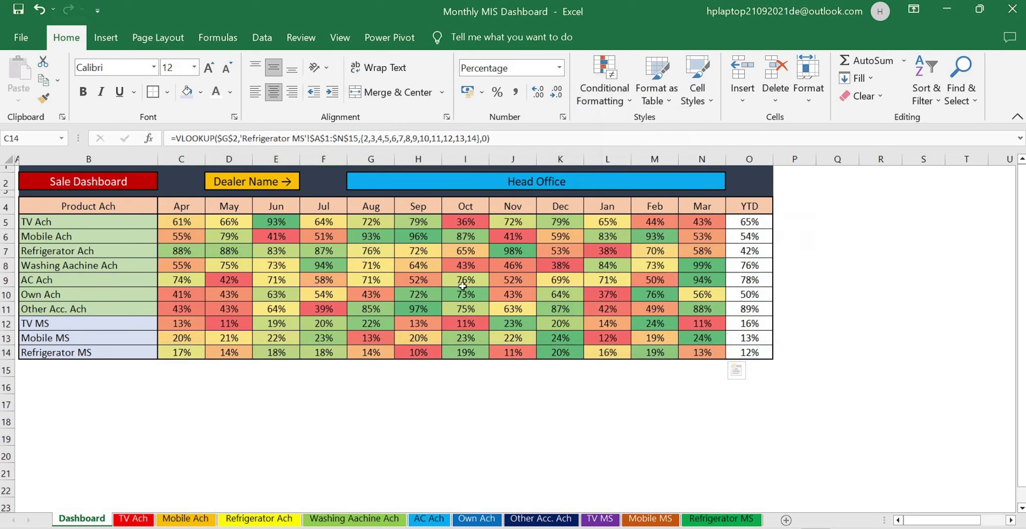
left_click(450, 290)
Reduce the height of the empty rows just below the table and shrink row 15 to a thin spacer.
left_click(79, 373)
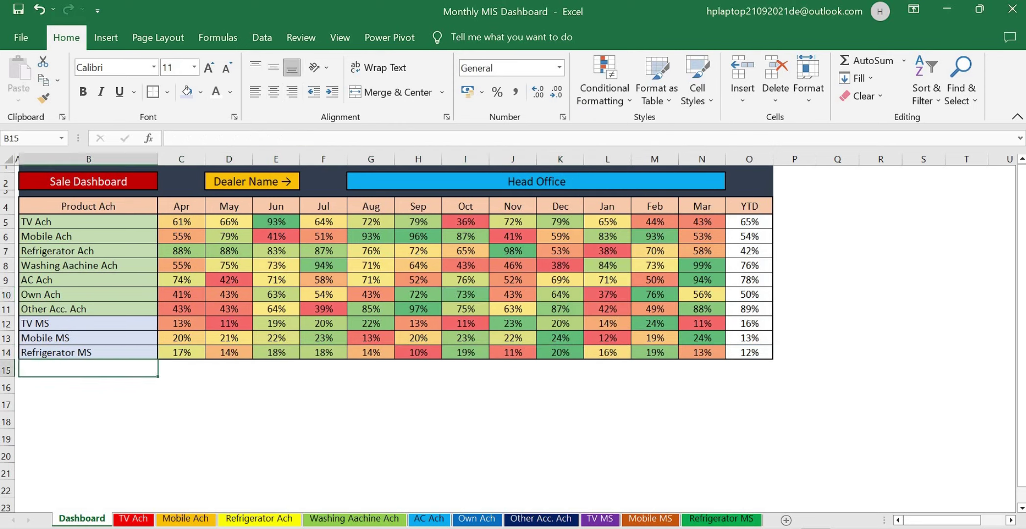
left_click_drag(6, 368, 6, 448)
left_click(22, 377)
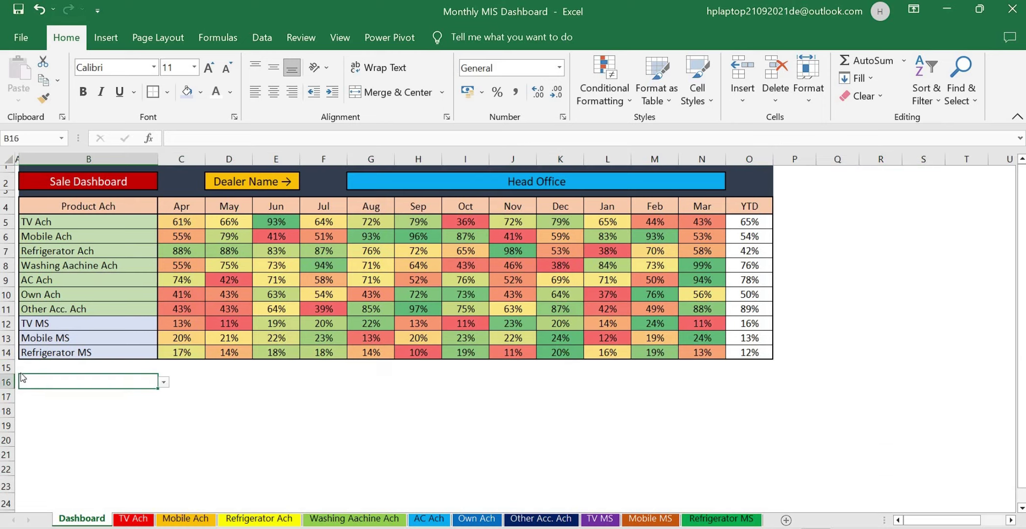
left_click(41, 369)
left_click_drag(7, 375, 6, 367)
Add a list data validation to B16 using the product names in B5:B14 as source, and choose TV Ach in it.
left_click(33, 380)
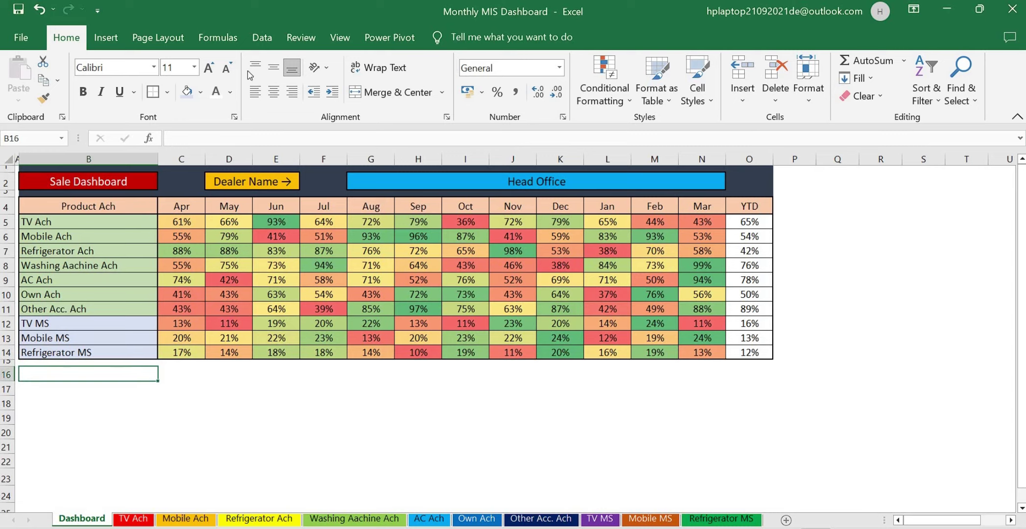
left_click(261, 36)
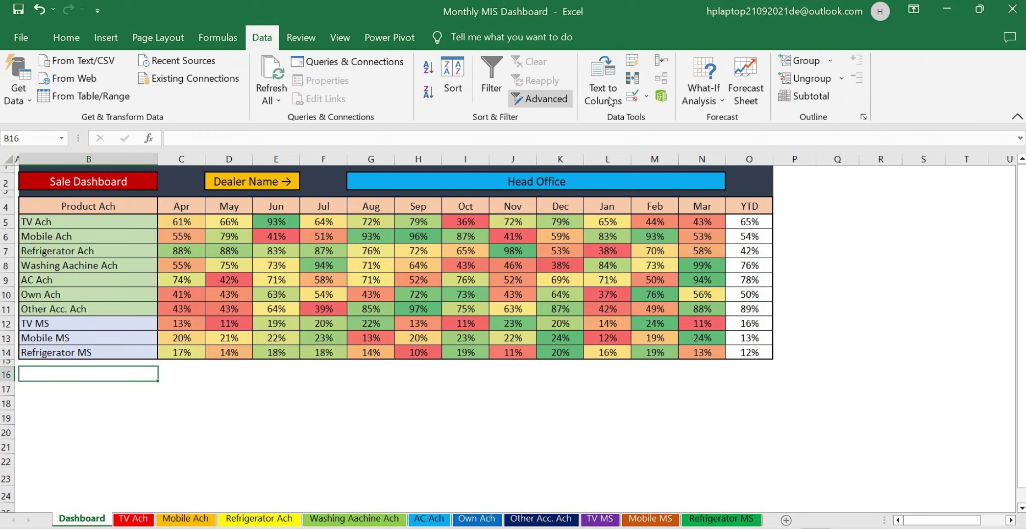
left_click(633, 96)
left_click(167, 235)
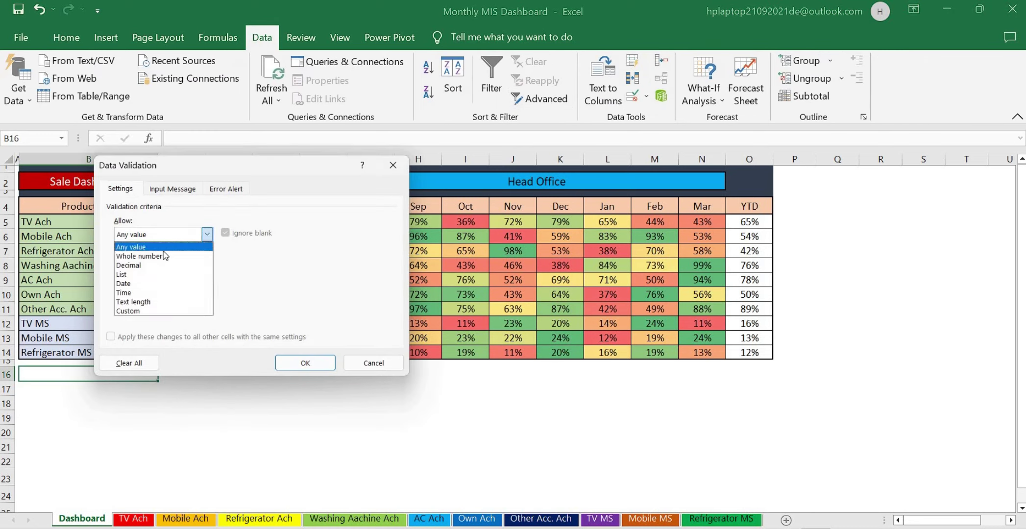
left_click(163, 271)
left_click(159, 289)
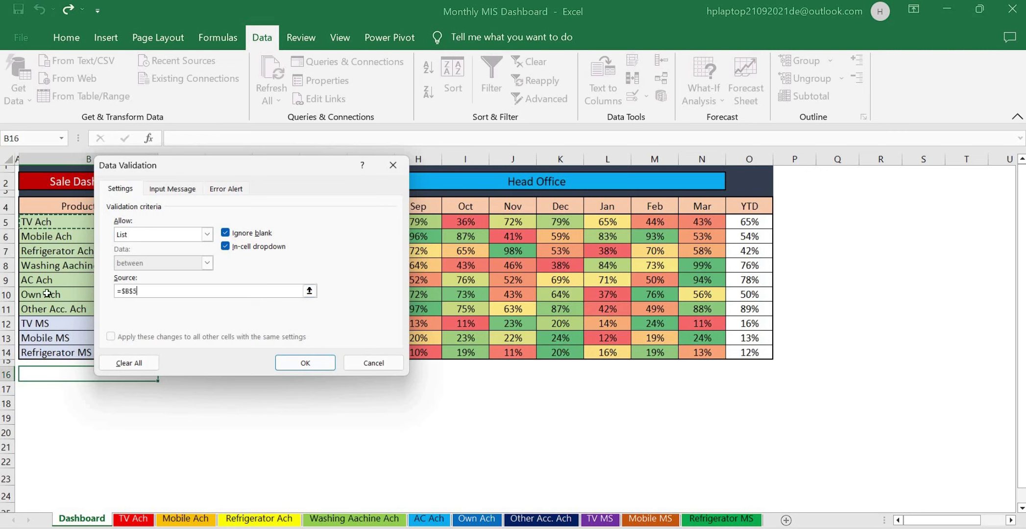
left_click_drag(37, 222, 49, 353)
left_click(305, 363)
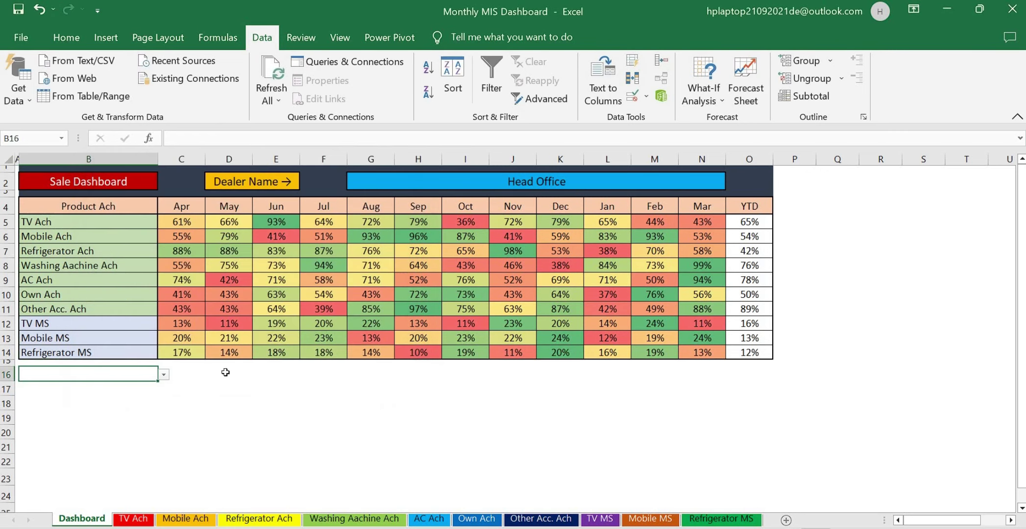
left_click(163, 375)
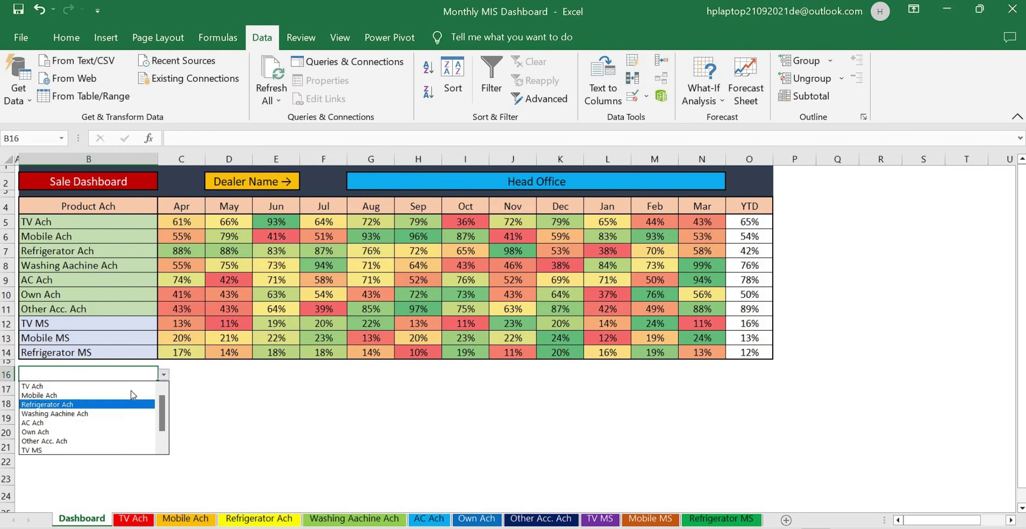
left_click(132, 385)
Enter the array formula =VLOOKUP($B$16,$B$5:$O$14,{2,3,4,5,6,7,8,9,10,11,12,13,14},0) in C16.
left_click(194, 374)
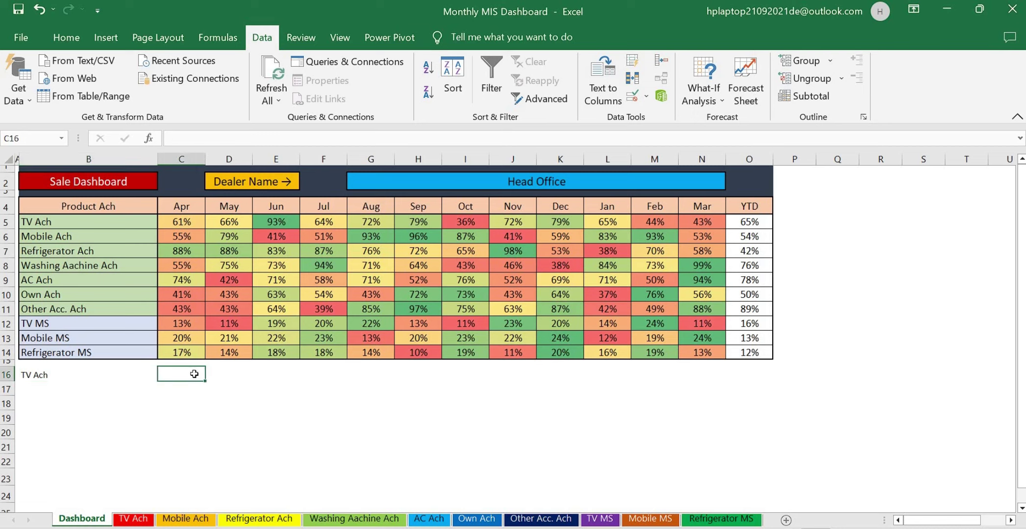
type("=vl")
key("Tab")
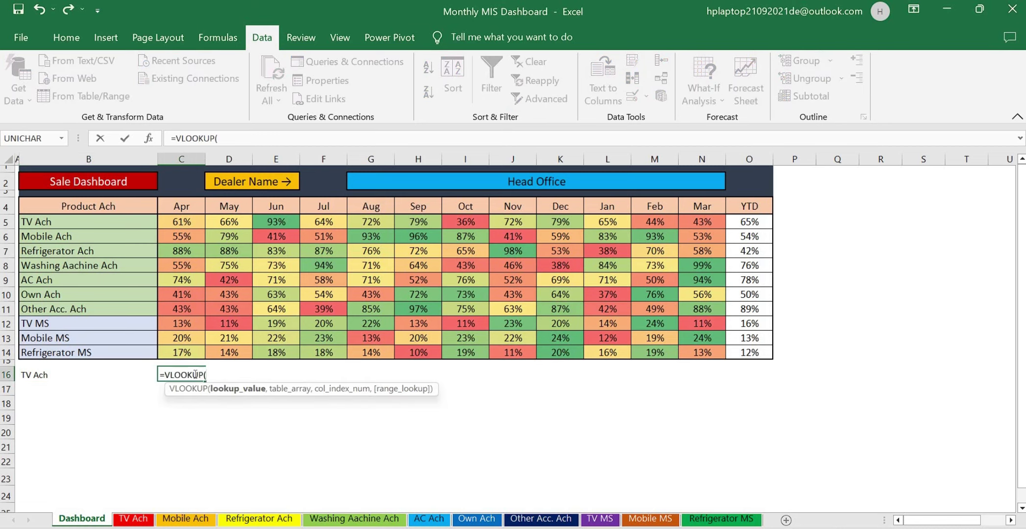
left_click(104, 374)
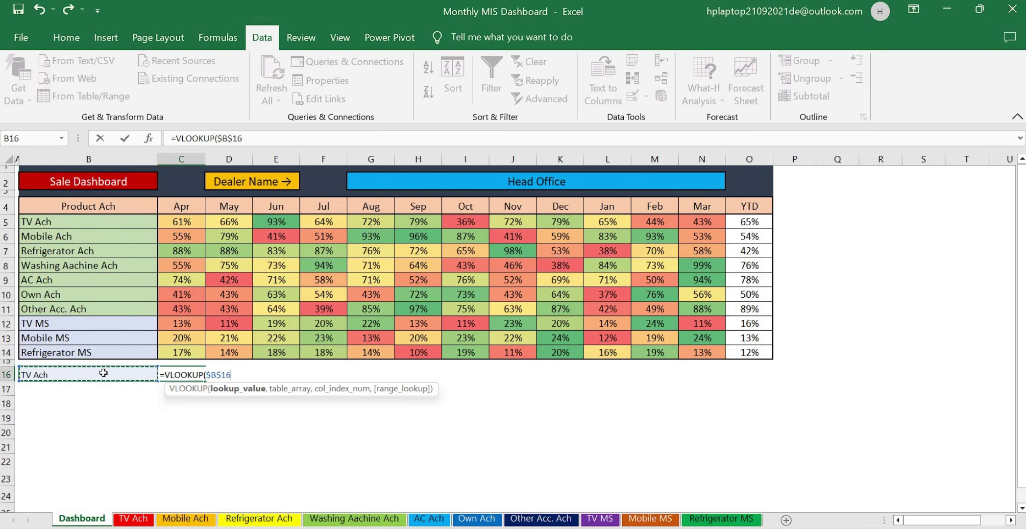
type(",")
left_click_drag(138, 221, 743, 352)
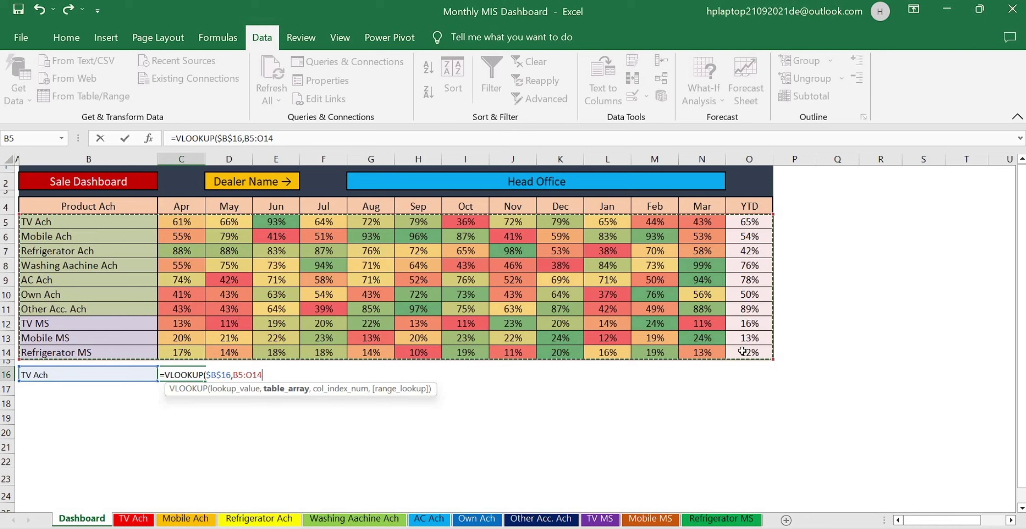
key("F4")
type(",")
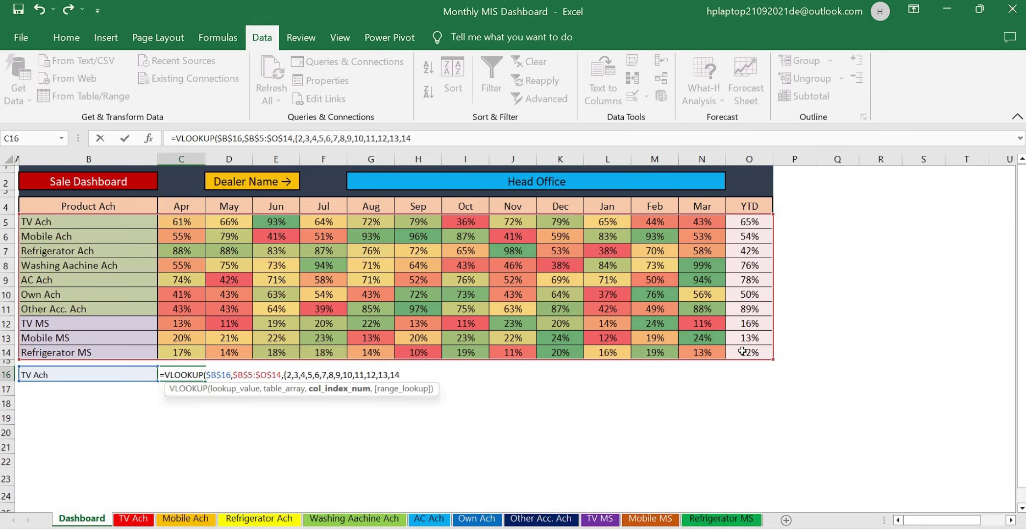
type(",0")
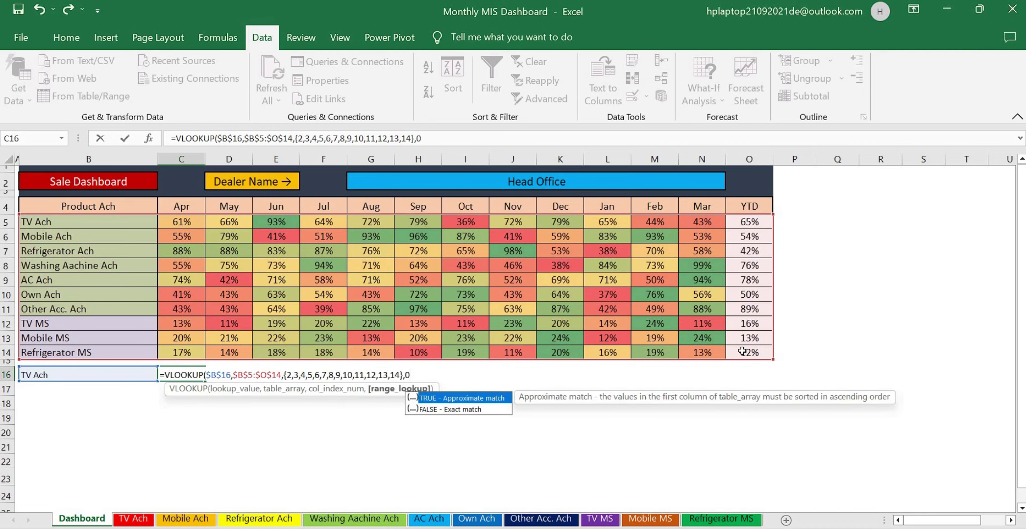
type(")")
key("ctrl+shift+Return")
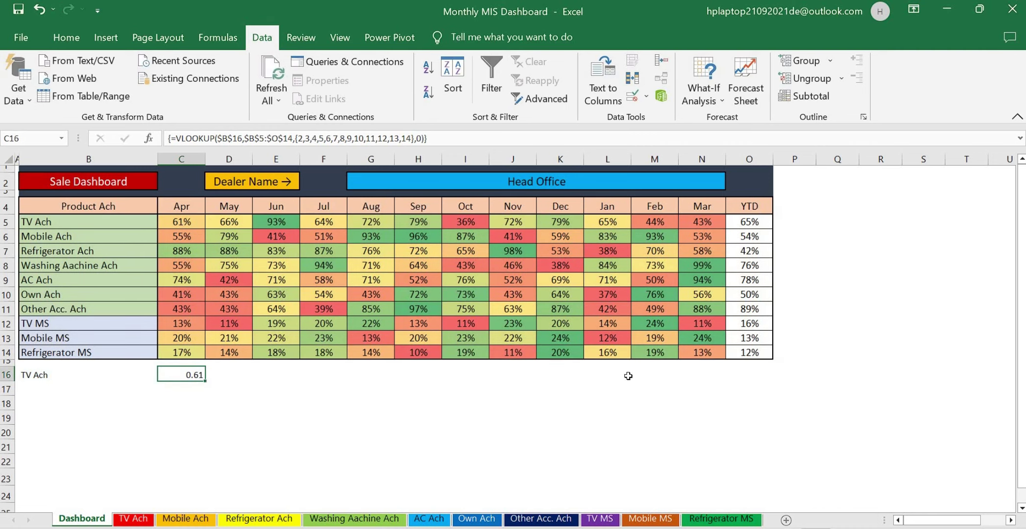
Extend the C16 VLOOKUP as one array formula across C16:O16.
left_click_drag(597, 363, 773, 378)
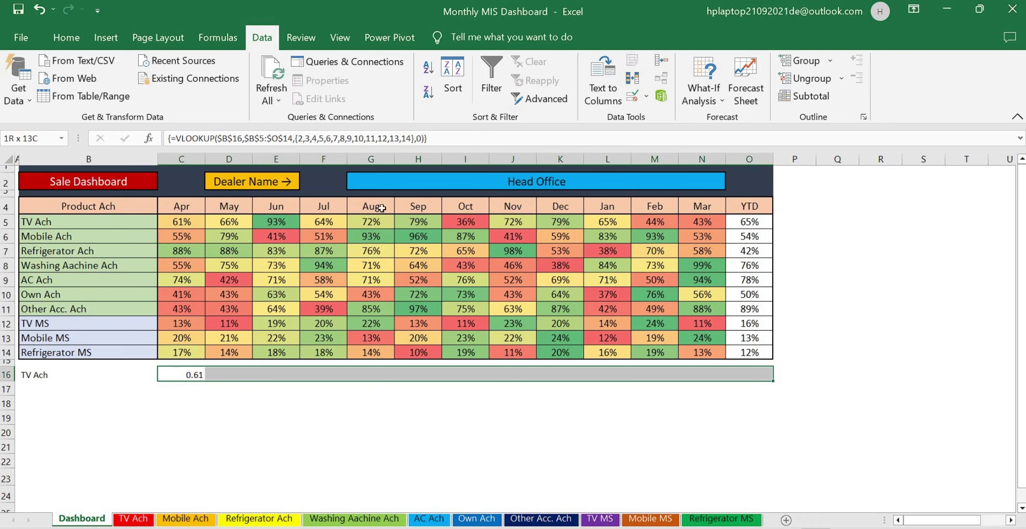
left_click(419, 138)
key("ctrl+shift+Return")
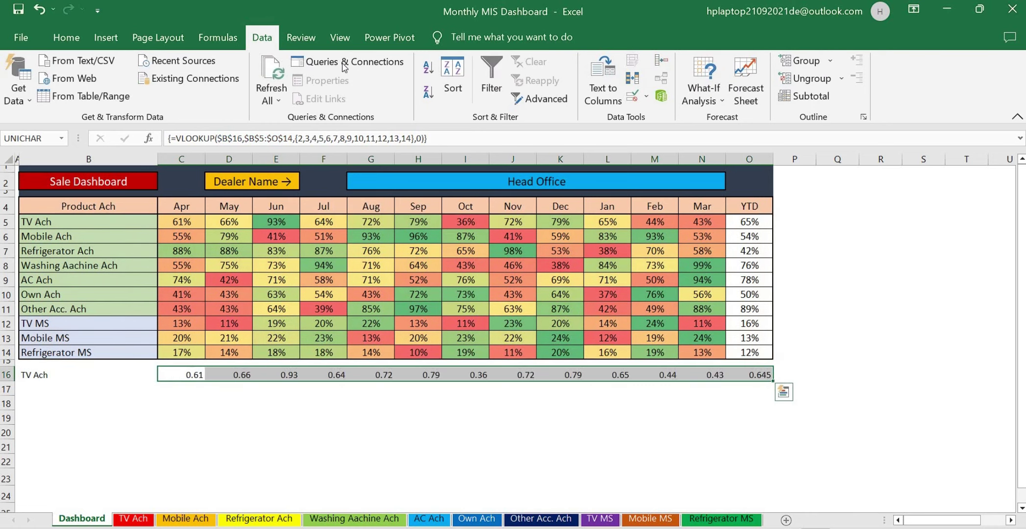
Centre the values in C16:O16 in percent format and slightly reduce the height of row 16.
left_click(66, 37)
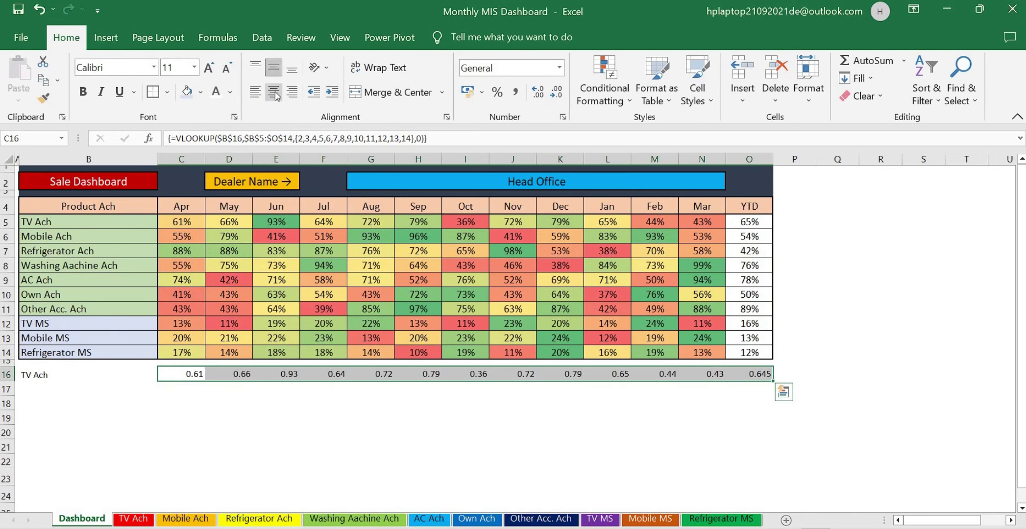
left_click(273, 92)
left_click(497, 92)
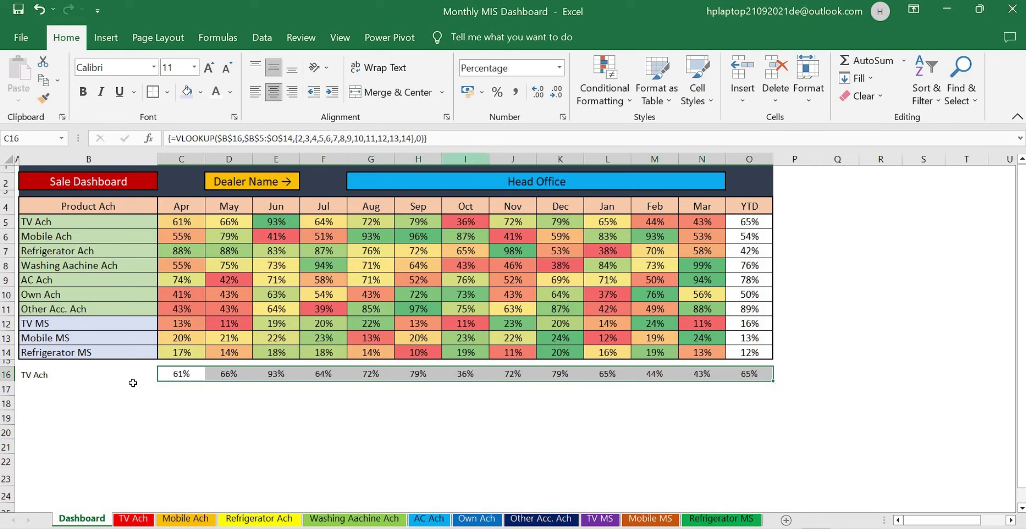
left_click(5, 378)
left_click_drag(5, 379, 5, 380)
Fill the product selector cell B16 with dark blue and make its text white.
left_click(54, 373)
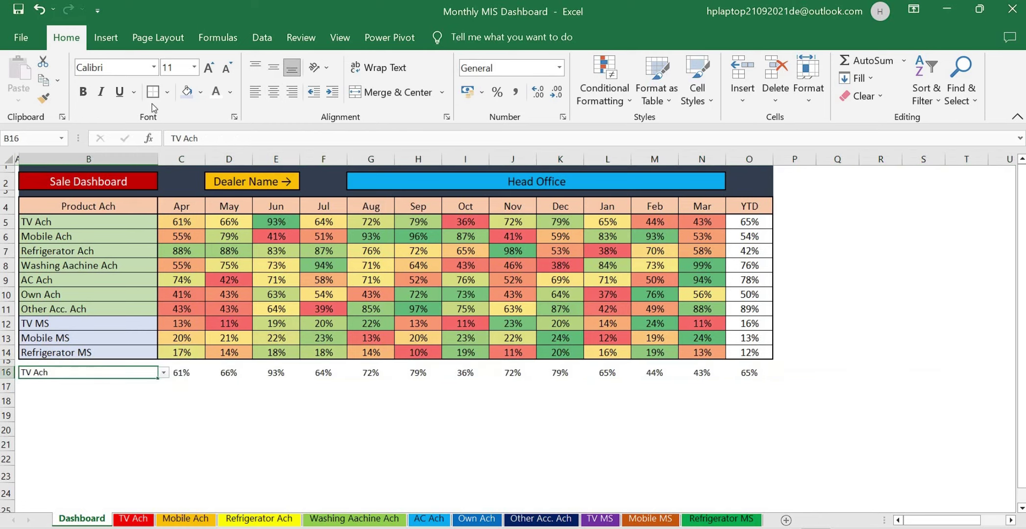
left_click(201, 93)
left_click(281, 212)
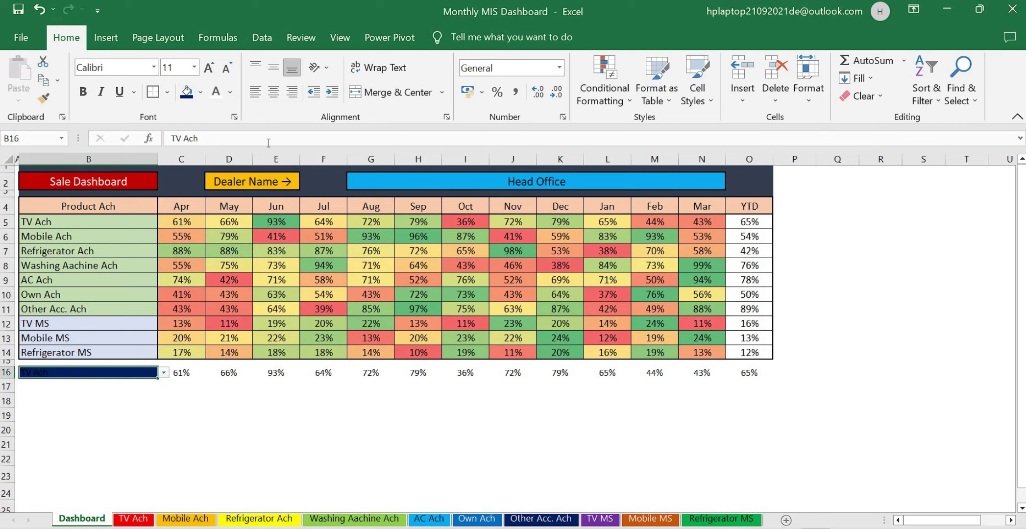
Centre B16:O16 horizontally and vertically and apply all borders to the range.
left_click_drag(183, 374, 314, 375)
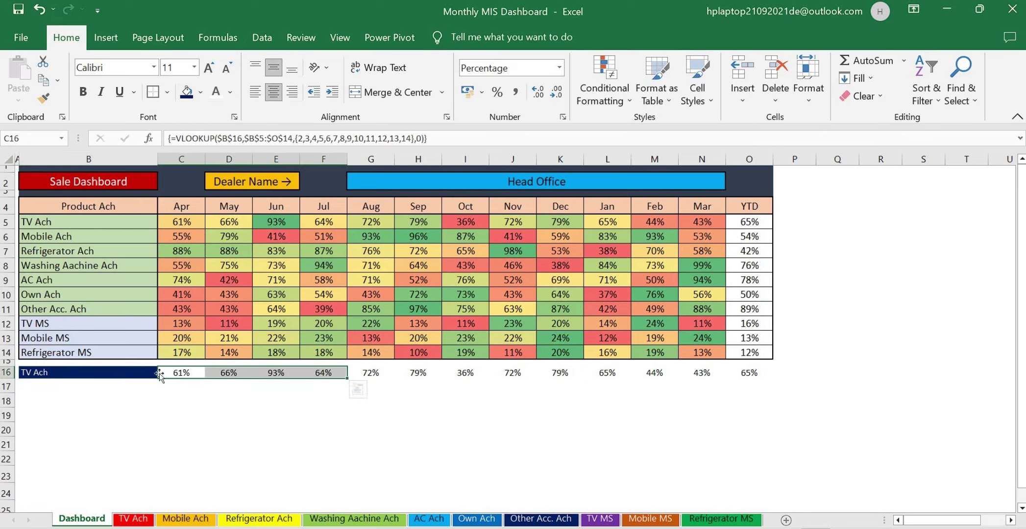
left_click(147, 373)
key("ctrl+shift+Right")
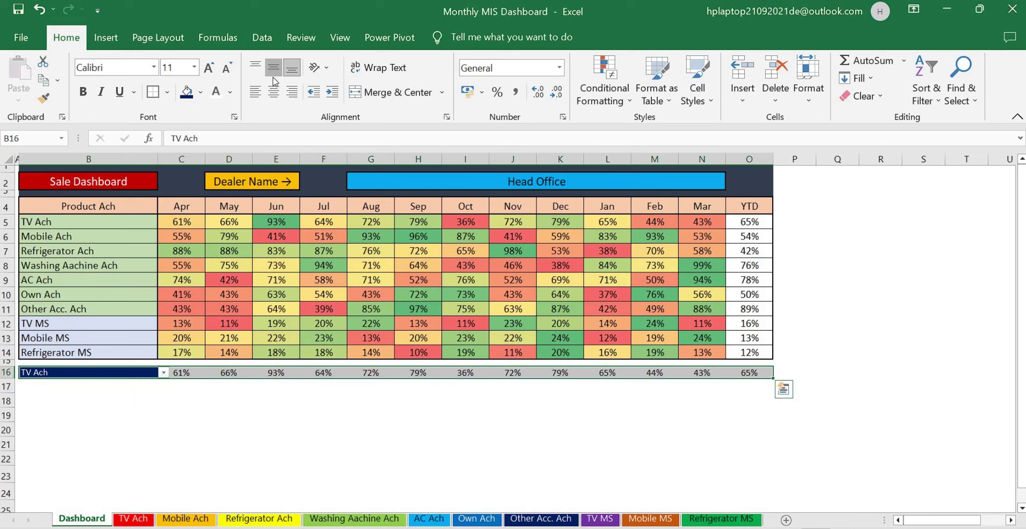
left_click(274, 67)
left_click(273, 91)
left_click(168, 93)
left_click(191, 231)
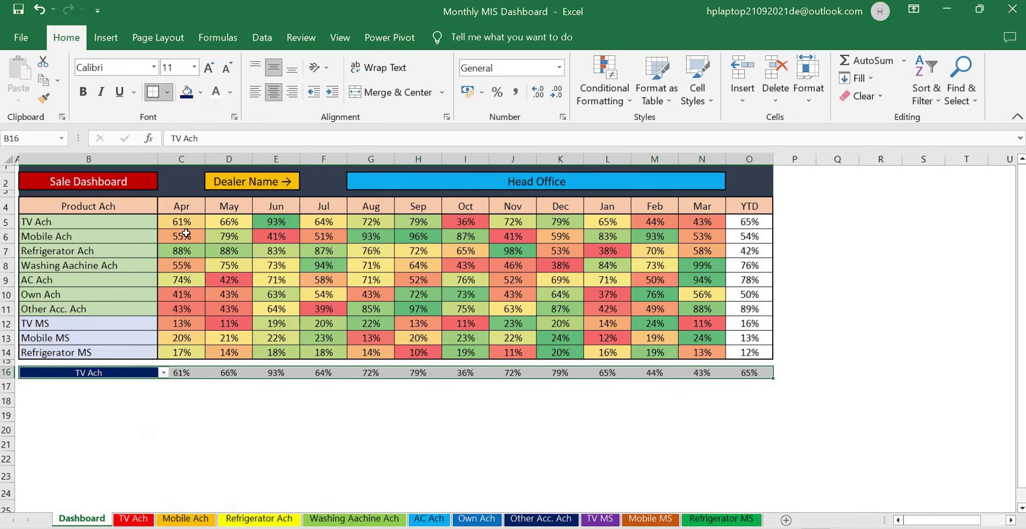
left_click(169, 398)
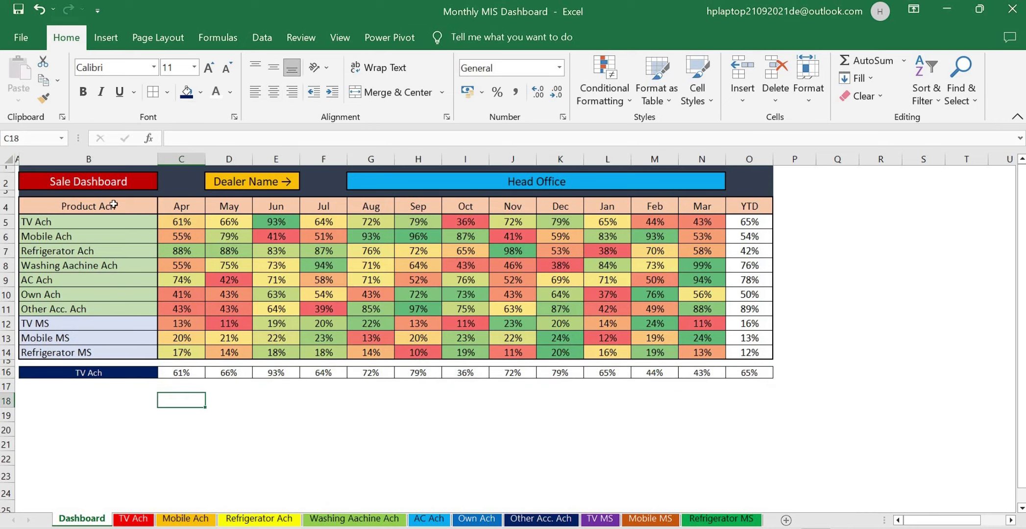
Insert a 2-D clustered column chart of B4:O5 and apply the fourth chart style, with value labels inside wide gradient columns.
left_click_drag(114, 205, 113, 222)
key("ctrl+shift+Right")
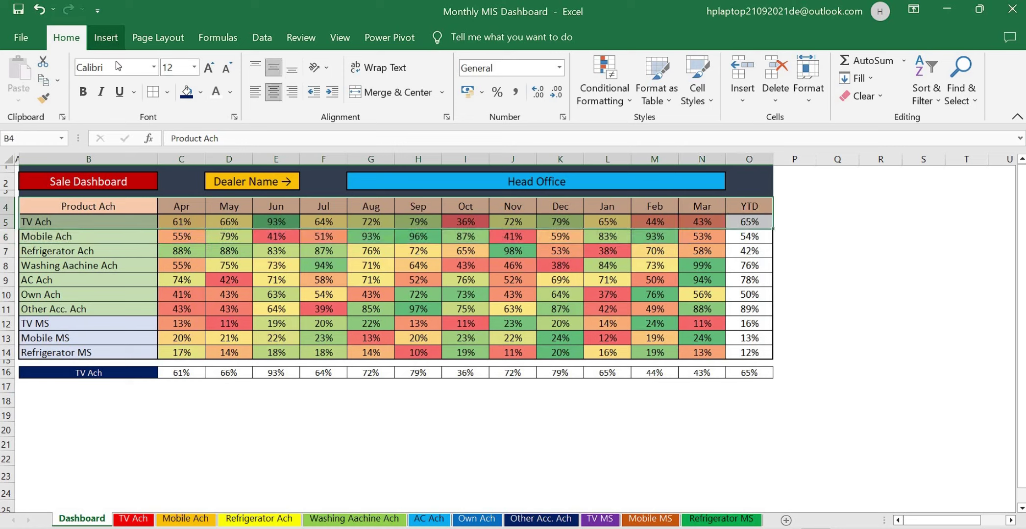
left_click(113, 41)
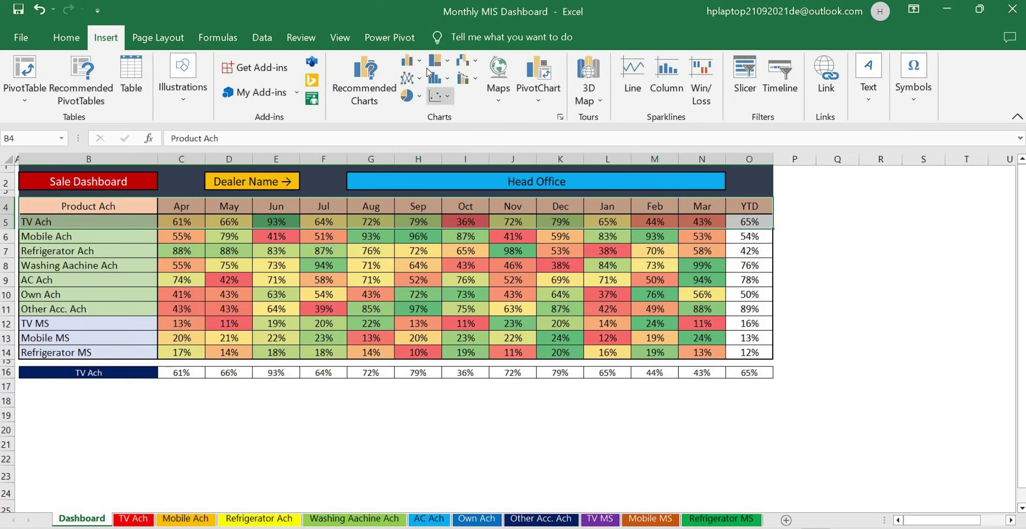
left_click(419, 63)
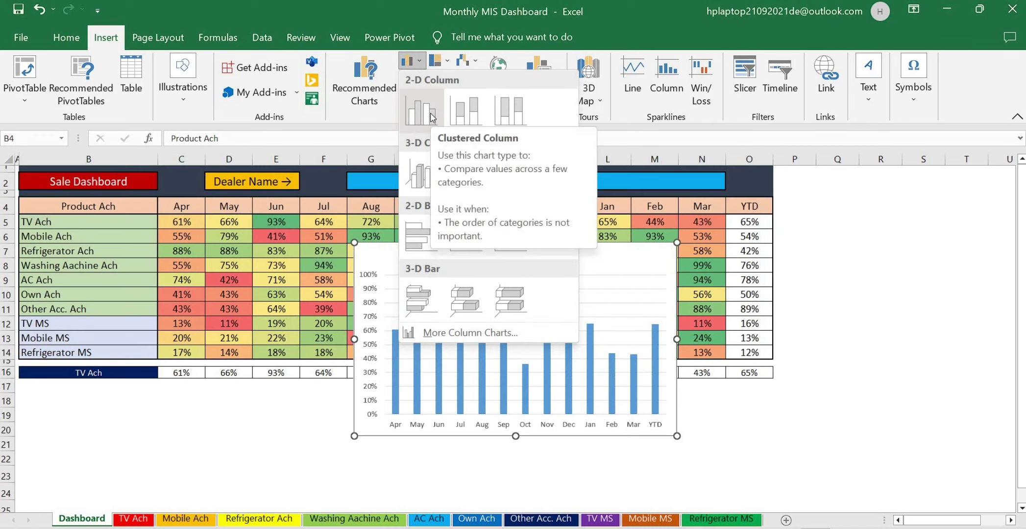
left_click(433, 119)
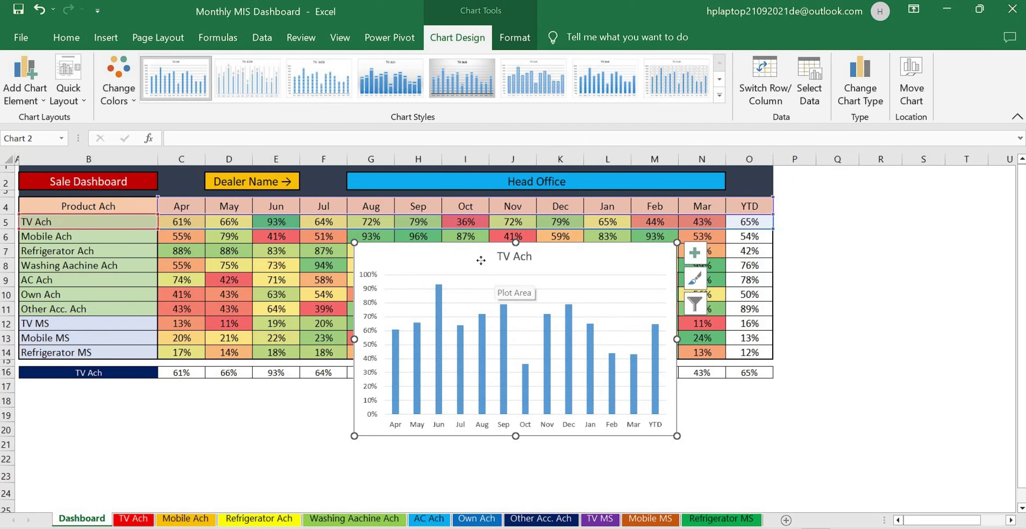
left_click(391, 78)
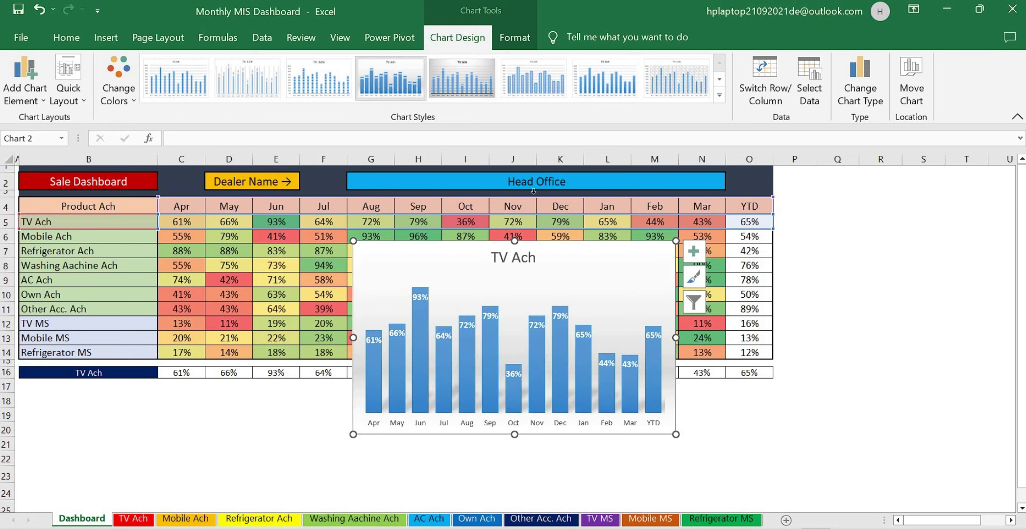
Delete the chart title and place the chart directly below row 16, stretched across columns B to O and slightly taller.
left_click(528, 247)
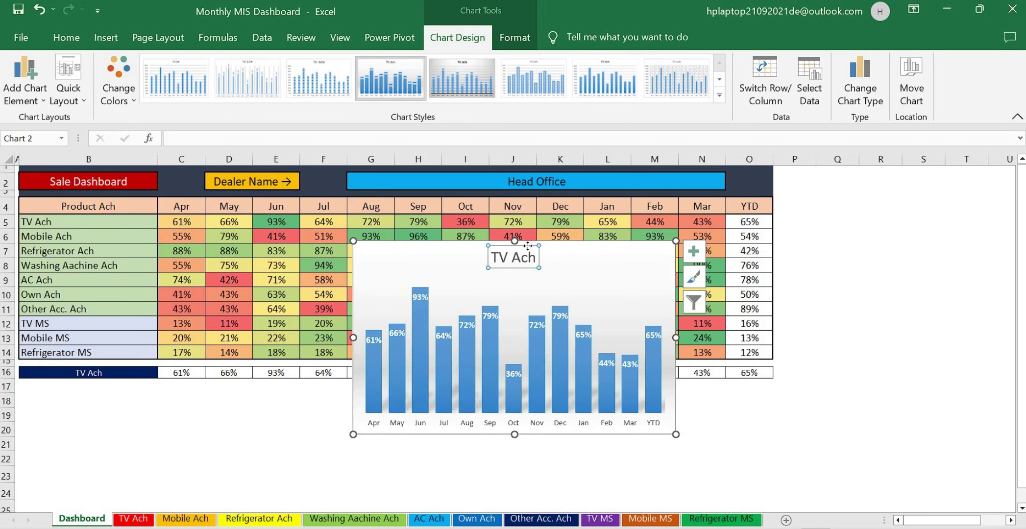
key("Delete")
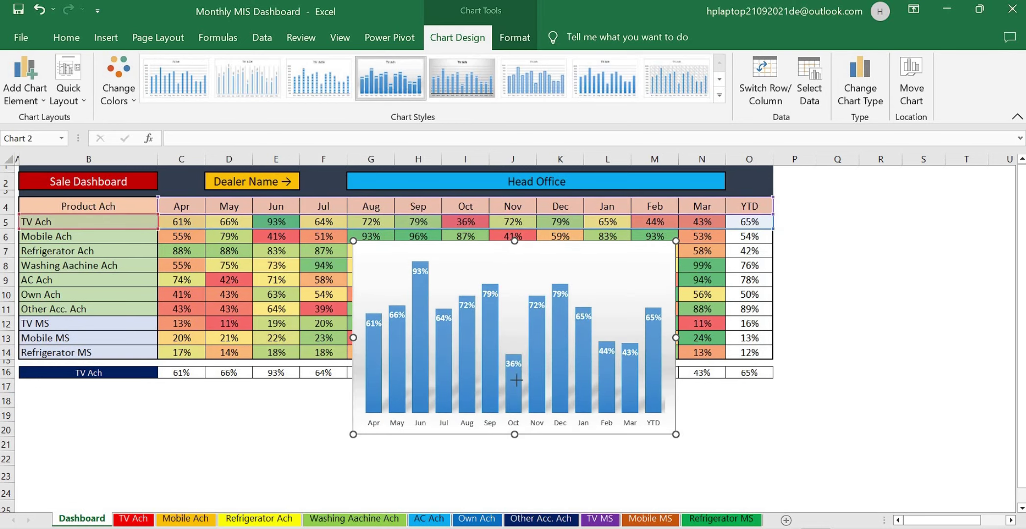
left_click_drag(516, 355, 204, 387)
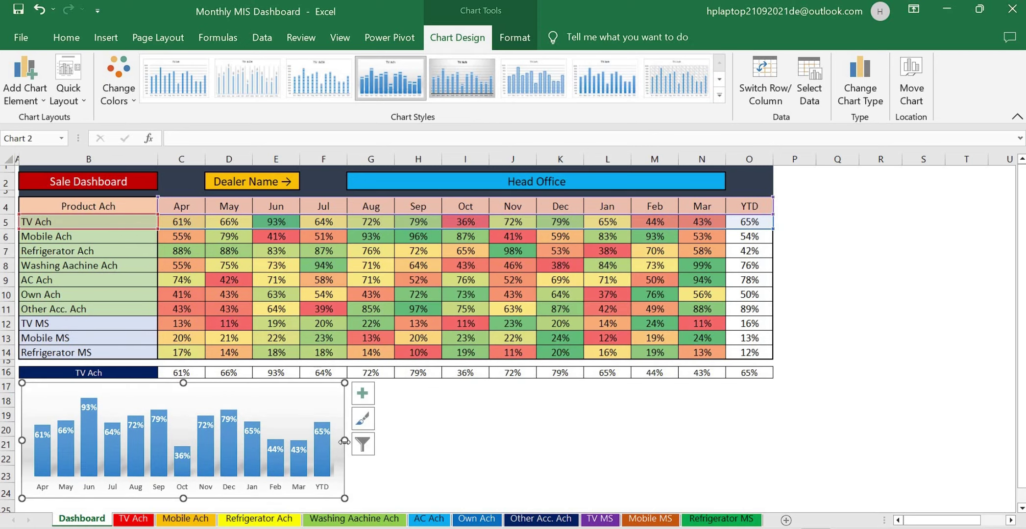
left_click_drag(344, 440, 774, 444)
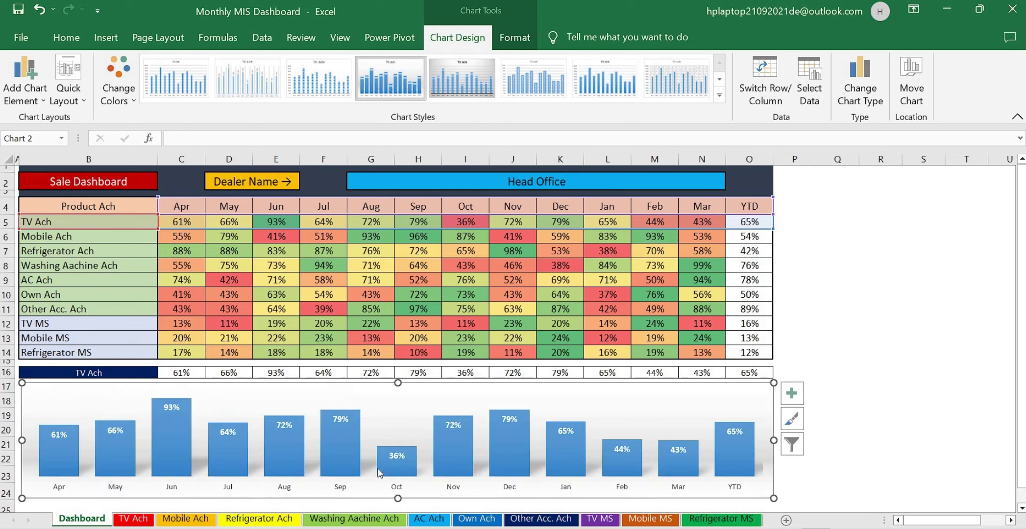
left_click_drag(398, 500, 398, 507)
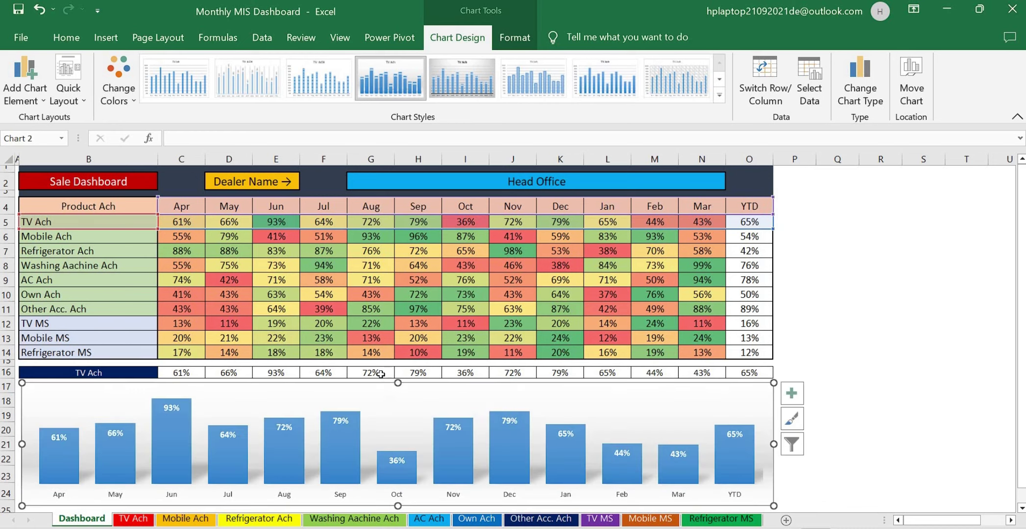
Fill the chart area with a light gold theme colour.
left_click(377, 402)
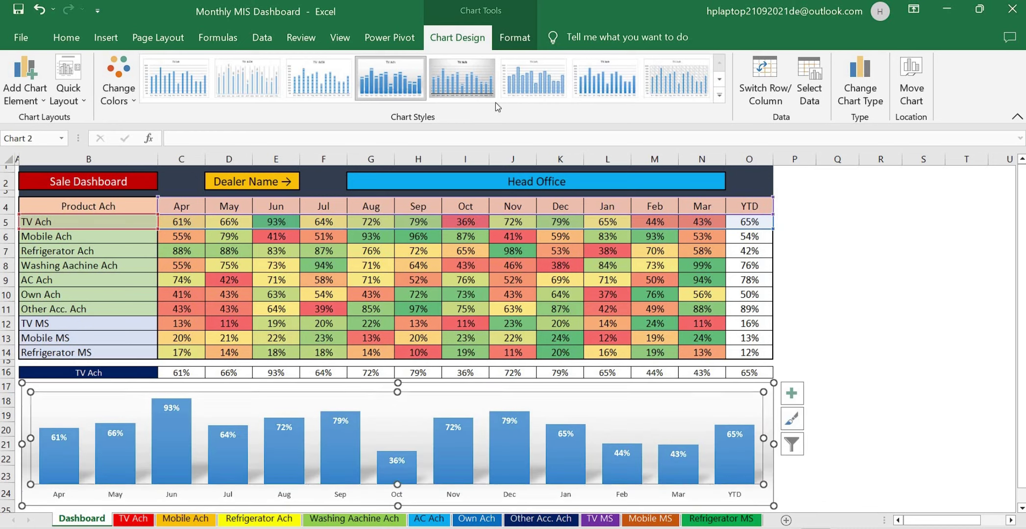
left_click(554, 391)
left_click(504, 36)
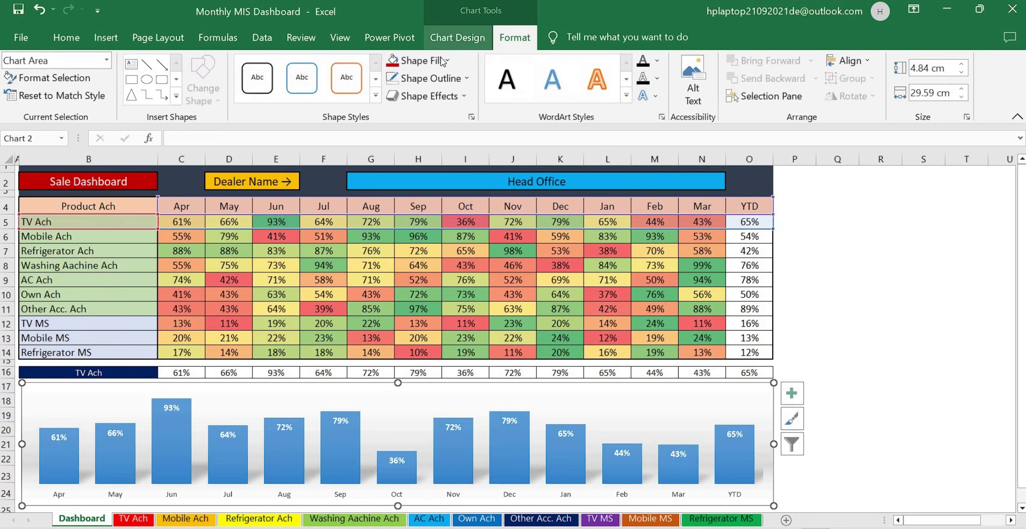
left_click(426, 60)
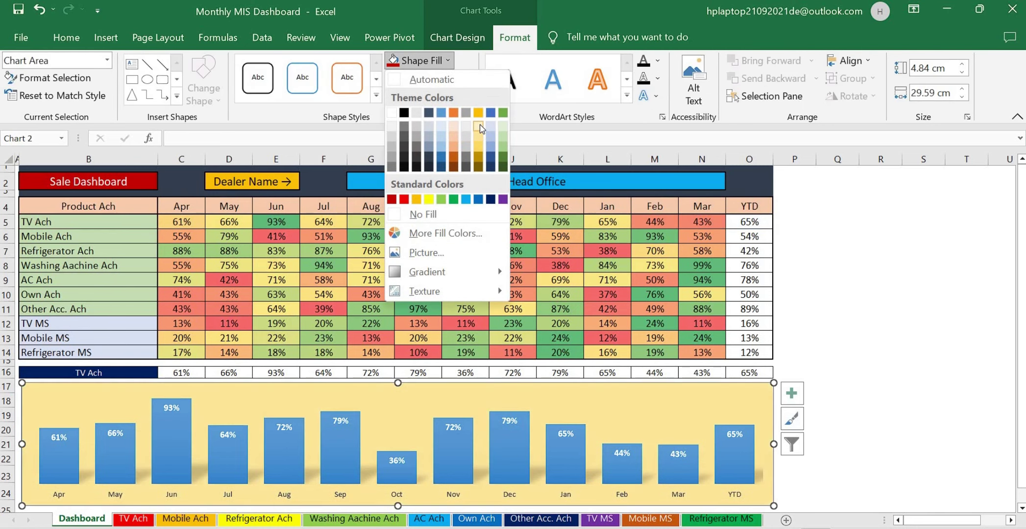
left_click(479, 136)
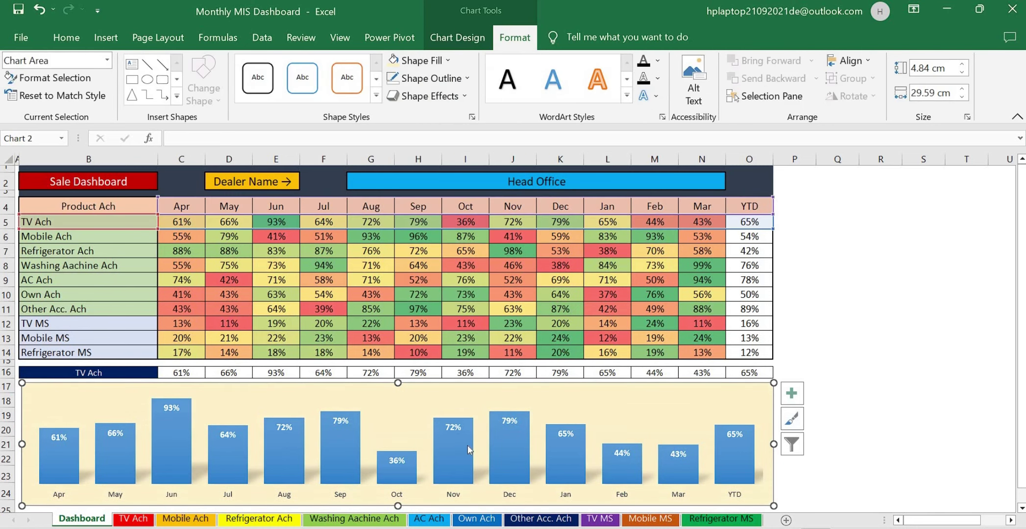
Fill the chart's column series with the standard dark red colour.
left_click(447, 61)
left_click(392, 199)
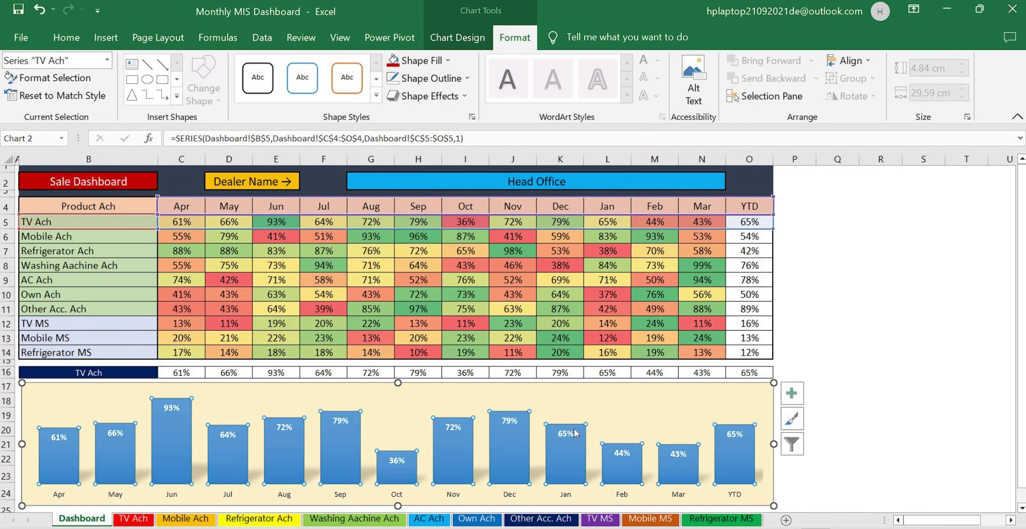
left_click(830, 411)
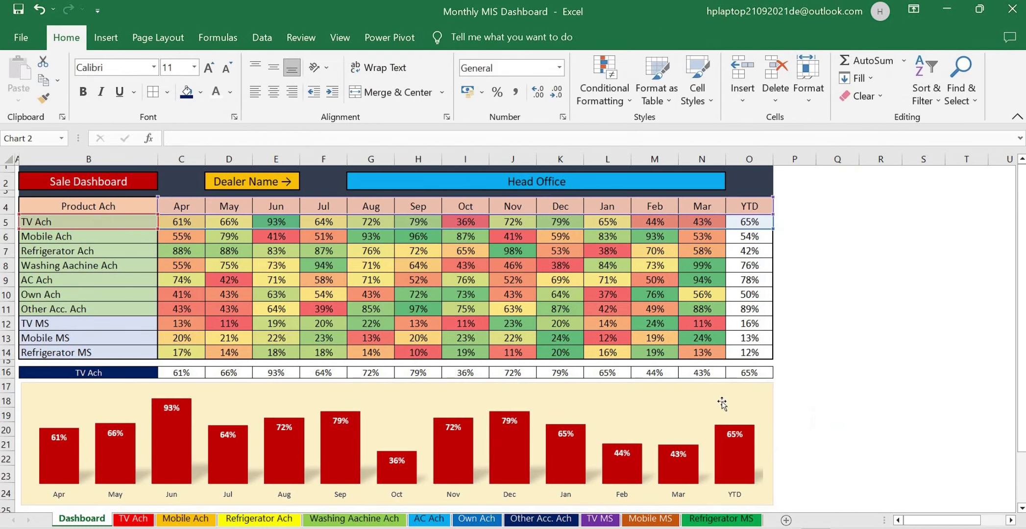
Move the chart's series source from row 5 to the product selector row, B16:O16.
left_click(724, 401)
left_click(539, 388)
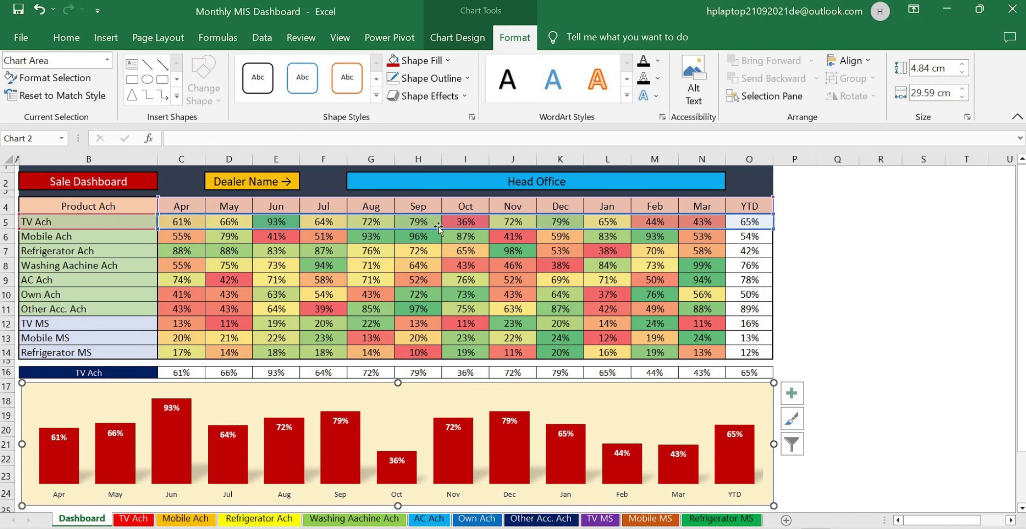
left_click_drag(440, 369, 441, 375)
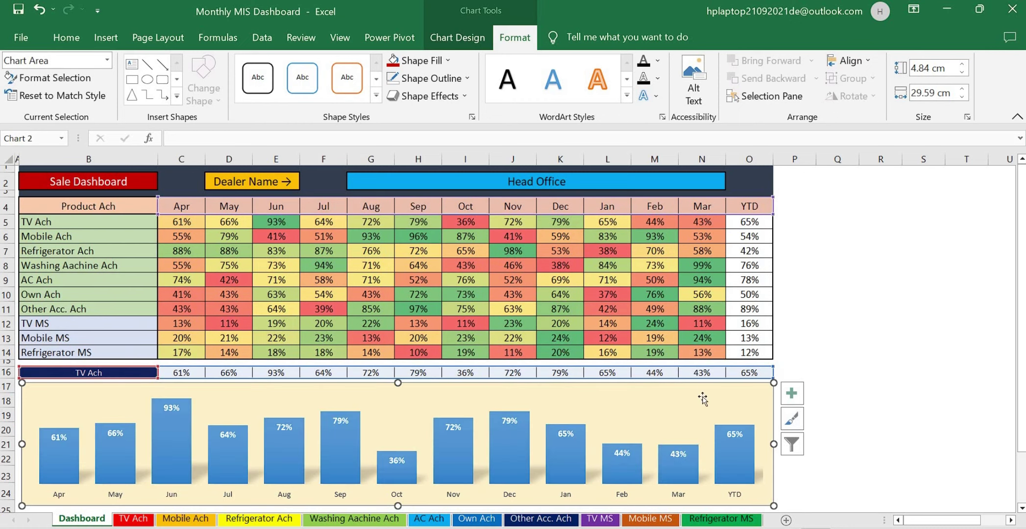
left_click(923, 376)
Reapply the dark red fill to the columns of the series that plots row 16.
left_click(761, 424)
left_click(622, 466)
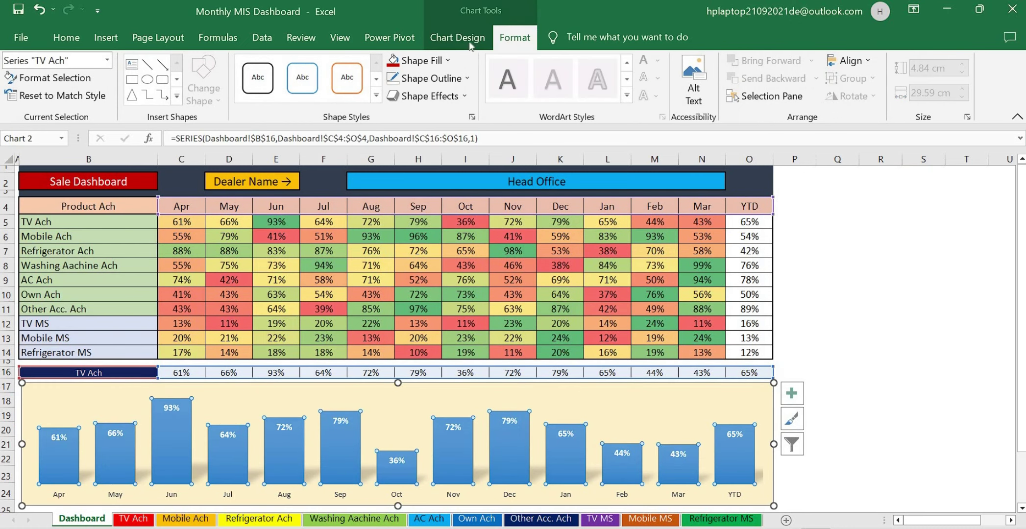
left_click(396, 62)
left_click(876, 354)
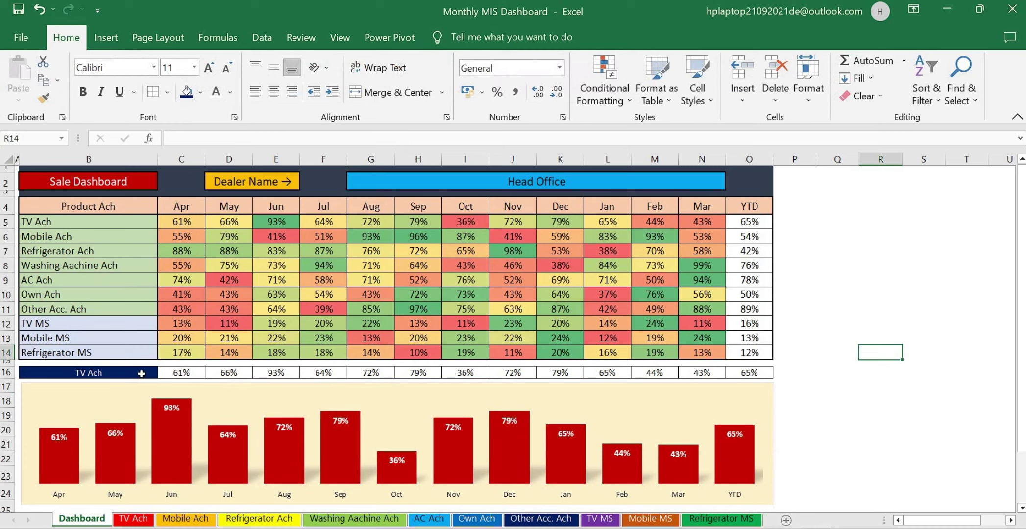
Test the product selector in B16 by choosing Refrigerator Ach and then Other Acc. Ach.
left_click(142, 374)
left_click(164, 373)
left_click(138, 402)
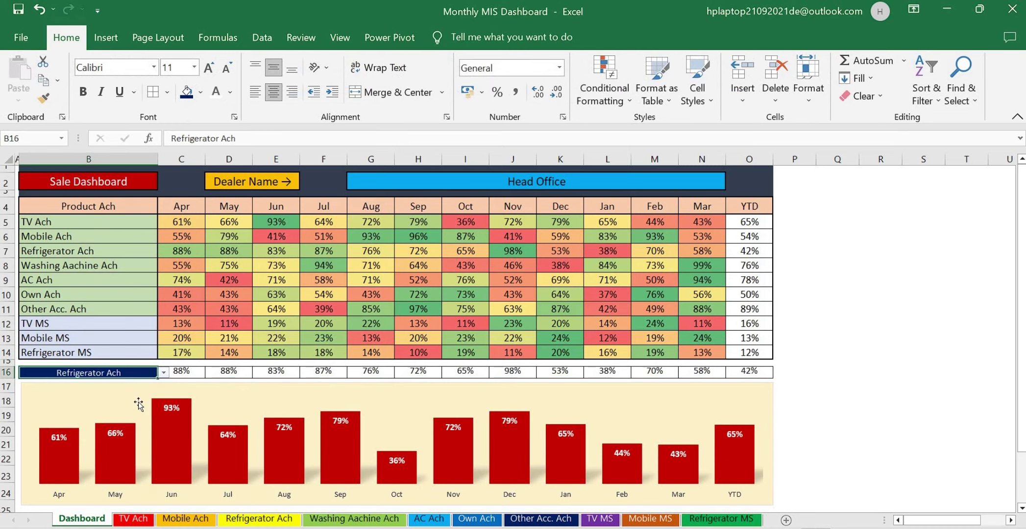
left_click(164, 373)
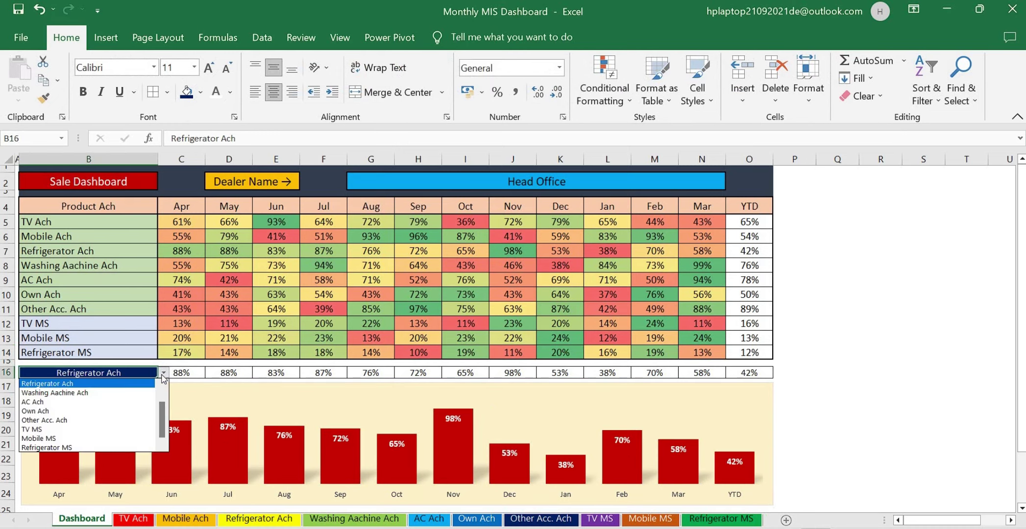
left_click(96, 423)
Switch the dealer name in G2 to Tilak Shop and then to Wani Shop to test the dashboard.
left_click(592, 174)
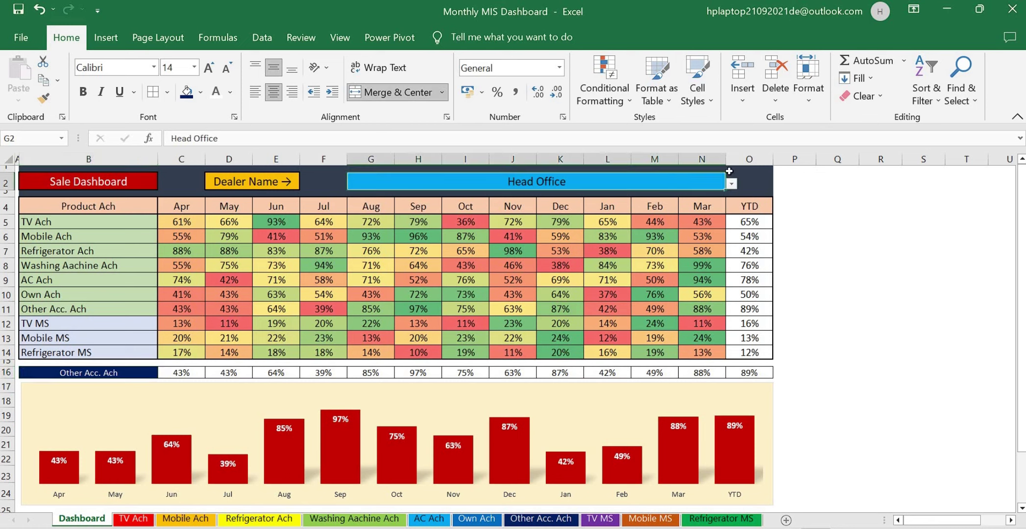
left_click(732, 183)
left_click(664, 221)
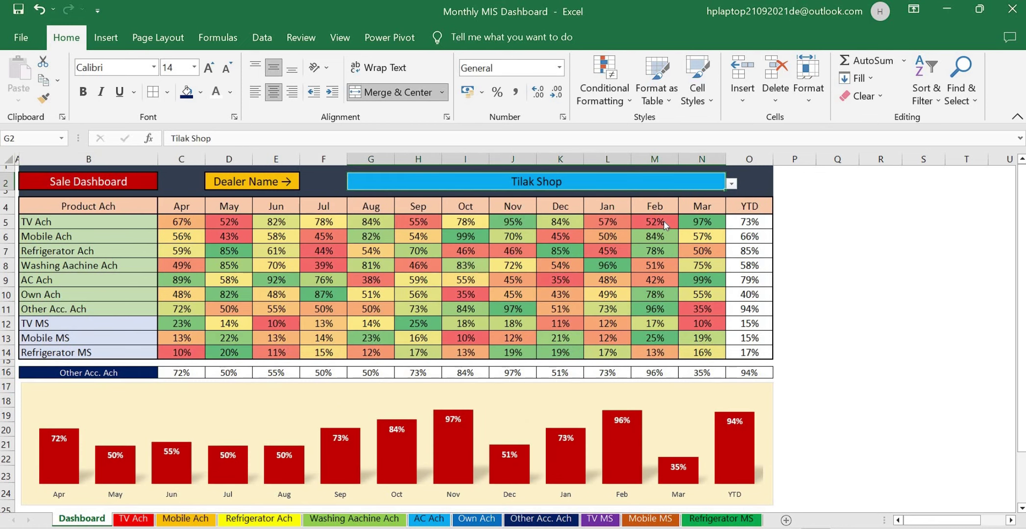
left_click(733, 184)
left_click(630, 241)
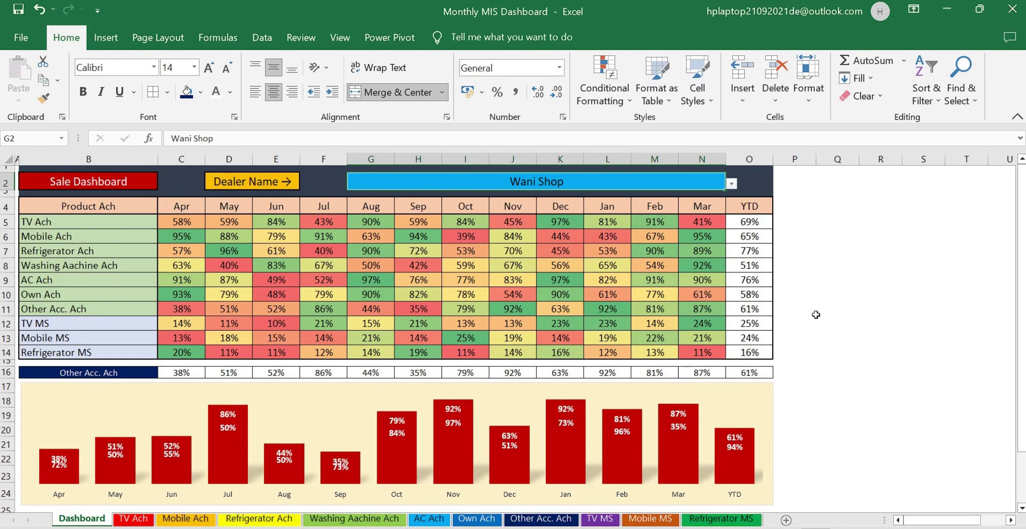
left_click(787, 310)
left_click(759, 389)
left_click(848, 366)
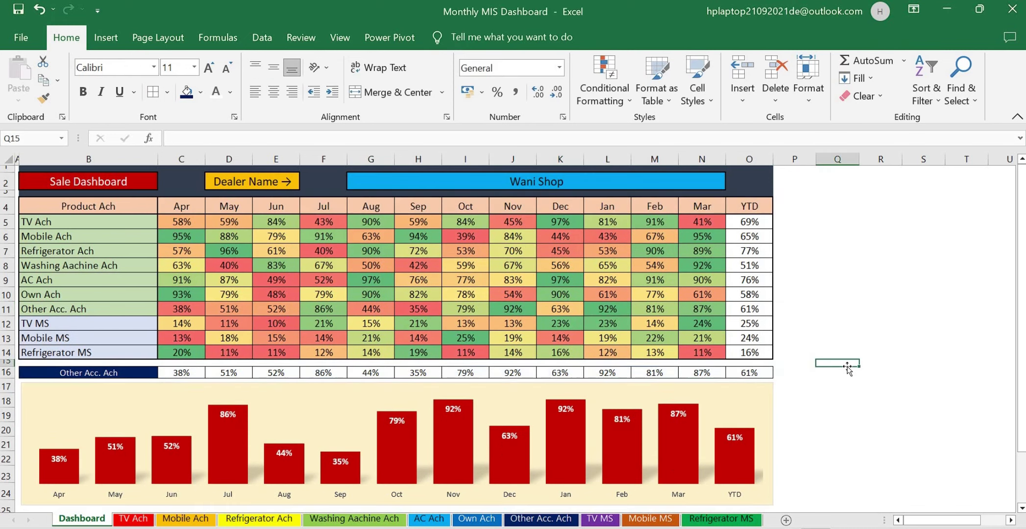
left_click_drag(92, 171, 741, 371)
left_click(743, 354)
left_click_drag(193, 221, 422, 362)
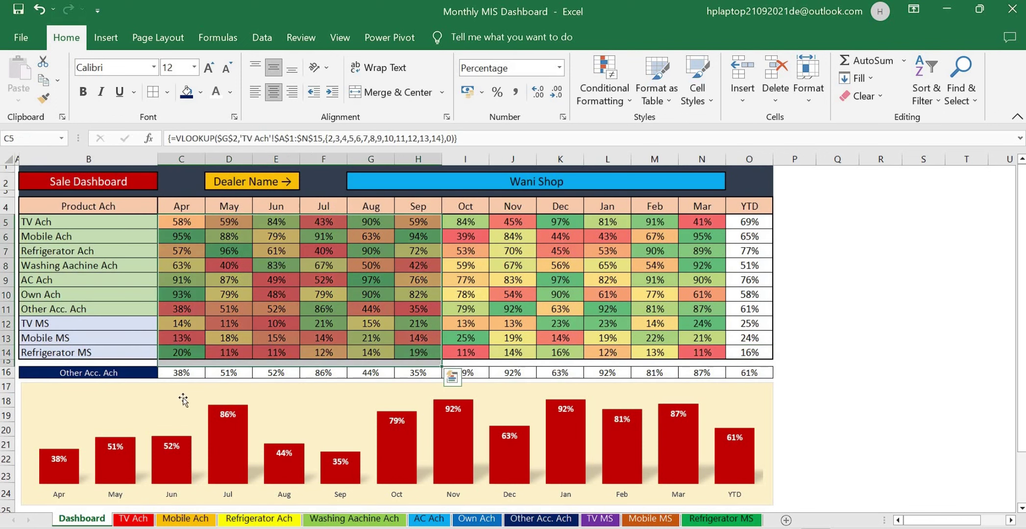
left_click(184, 401)
left_click(814, 315)
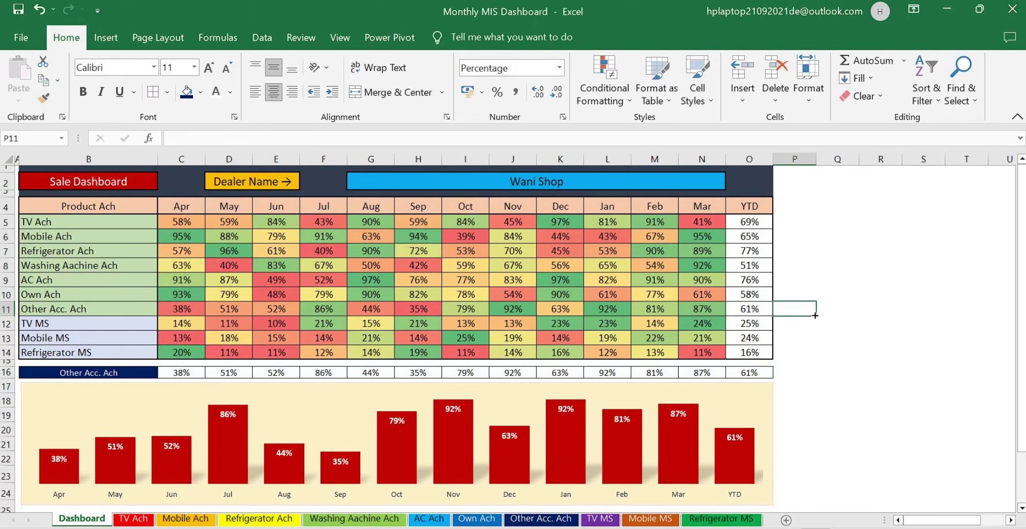